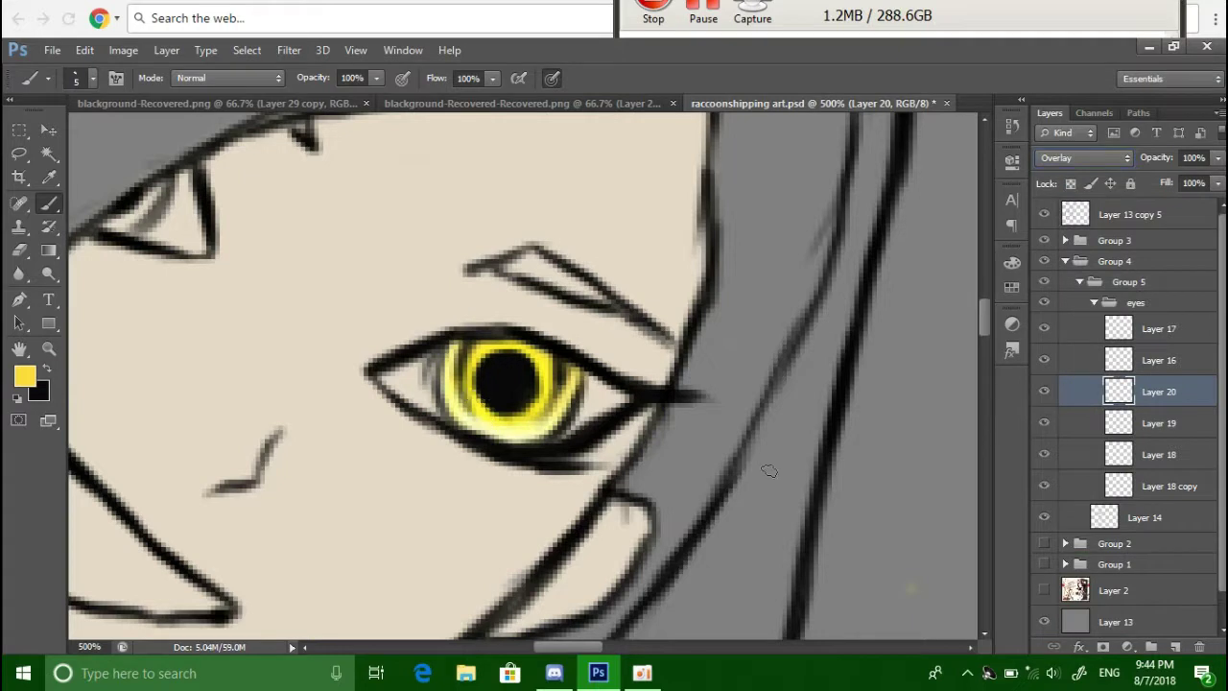
- Add a new layer above the visible eye's iris layers, set it to Overlay, and deepen the iris with golden yellow
{"action": "key", "text": "ctrl+shift+alt+n"}
{"action": "left_click", "coordinate": [1084, 158]}
{"action": "left_click", "coordinate": [1075, 384]}
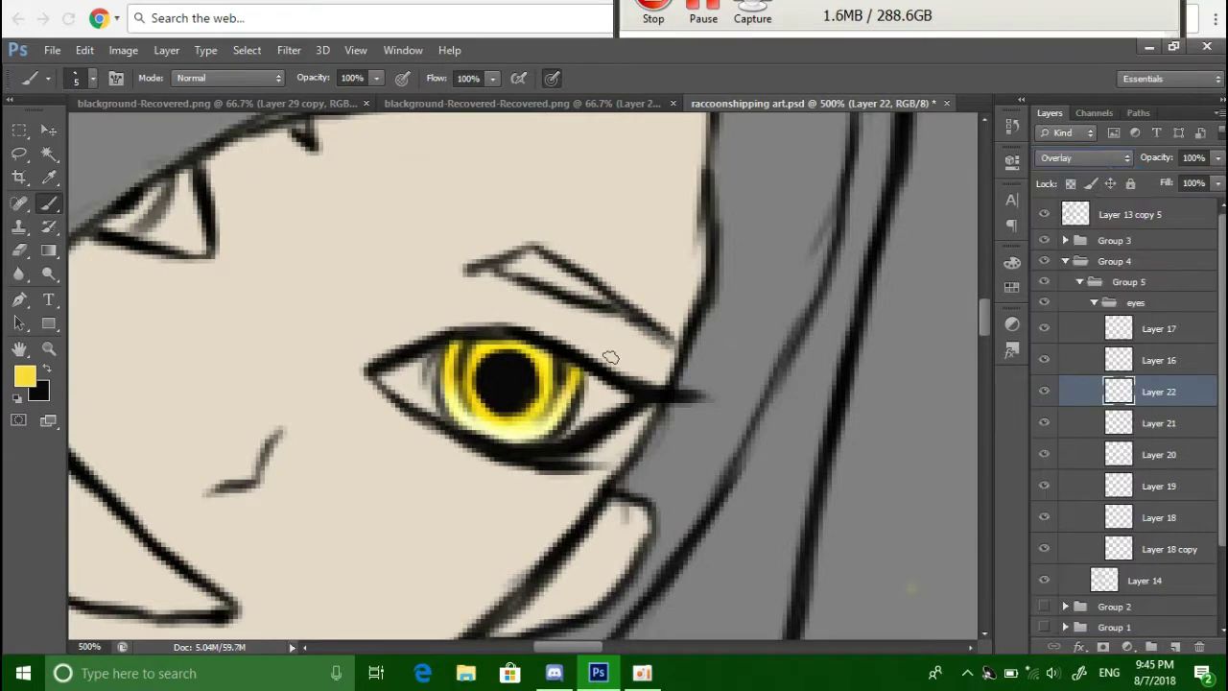
{"action": "scroll", "coordinate": [602, 397], "scroll_direction": "down", "scroll_amount": 5}
{"action": "scroll", "coordinate": [526, 377], "scroll_direction": "up", "scroll_amount": 5}
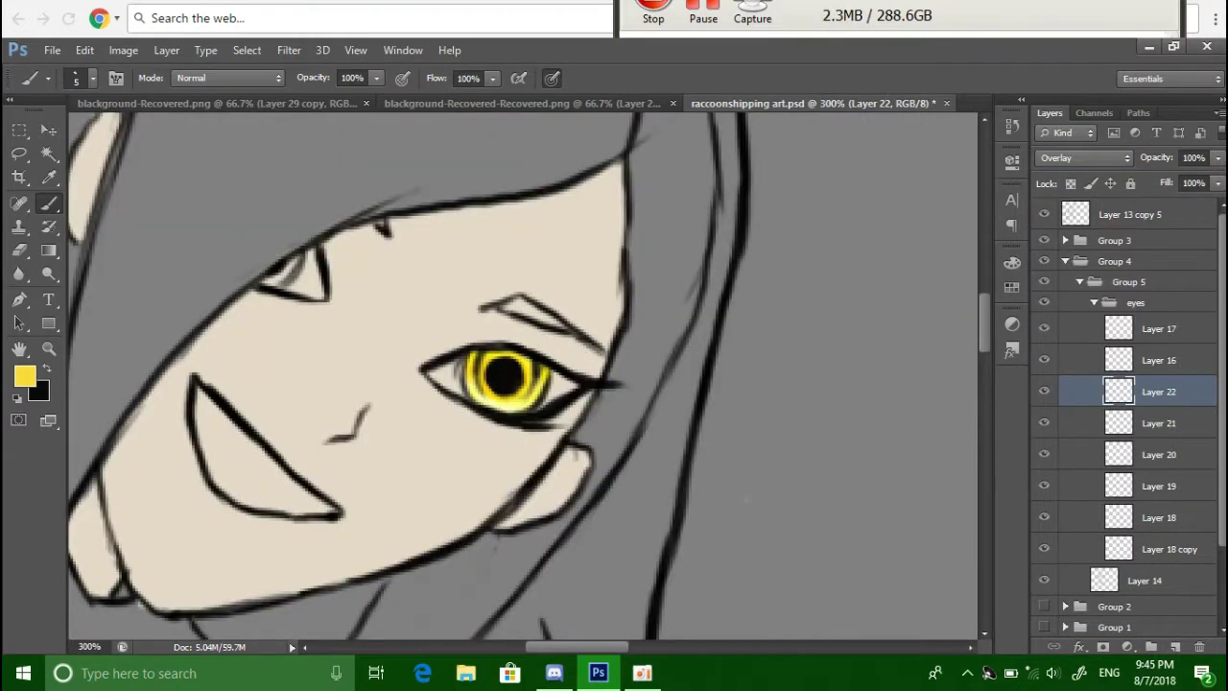
- Add a layer directly above Layer 18 copy and paint the partly hidden eye's iris yellow
{"action": "left_click", "coordinate": [1150, 548]}
{"action": "left_click", "coordinate": [1176, 646], "text": "ctrl"}
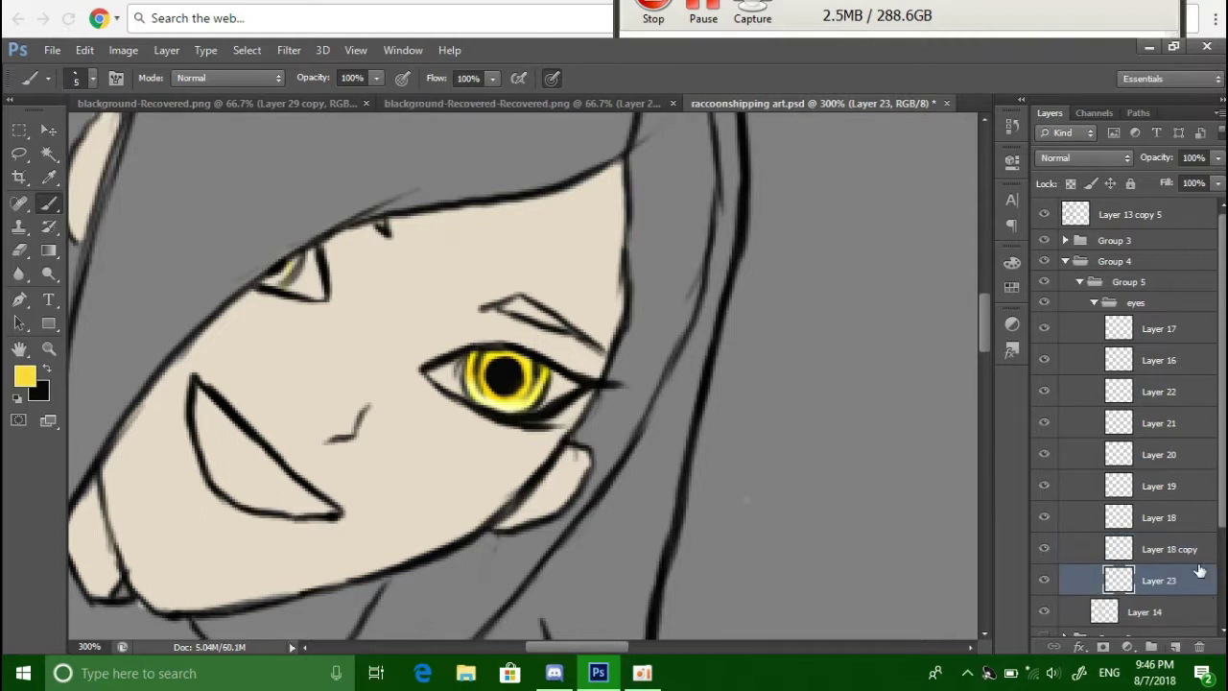
{"action": "key", "text": "ctrl+bracketright"}
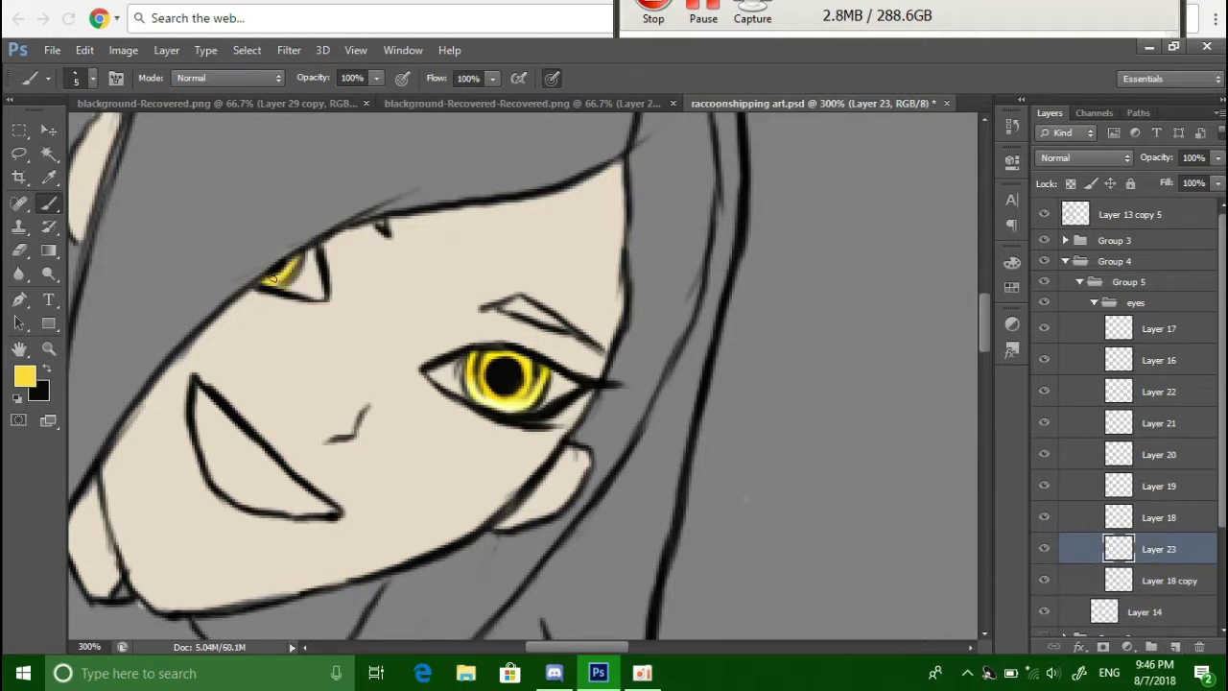
{"action": "scroll", "coordinate": [524, 374], "scroll_direction": "up", "scroll_amount": 2}
- Add a Color Dodge layer above the partly hidden eye's base color and another layer for brightening its iris
{"action": "left_click", "coordinate": [1176, 646], "text": "ctrl"}
{"action": "left_click", "coordinate": [1084, 158]}
{"action": "left_click", "coordinate": [1070, 219]}
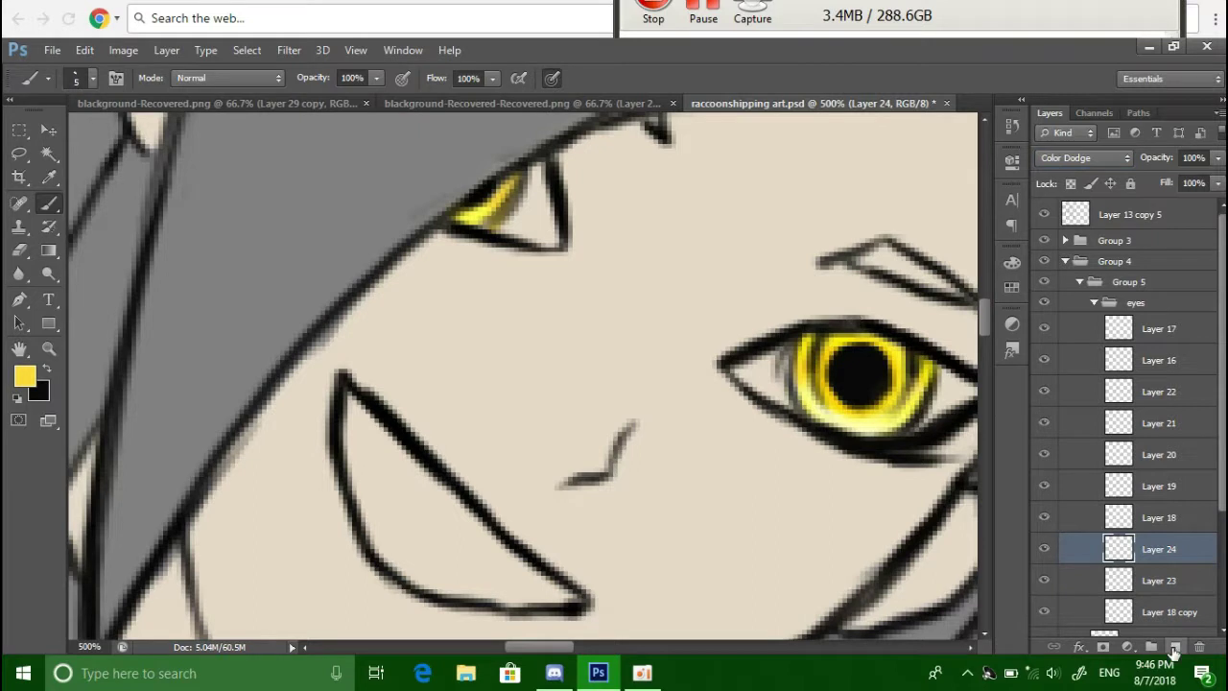
{"action": "left_click", "coordinate": [1175, 646]}
- Fill the whites of both eyes and the eyebrow with solid white on a layer beneath the iris layers
{"action": "left_click", "coordinate": [1158, 360]}
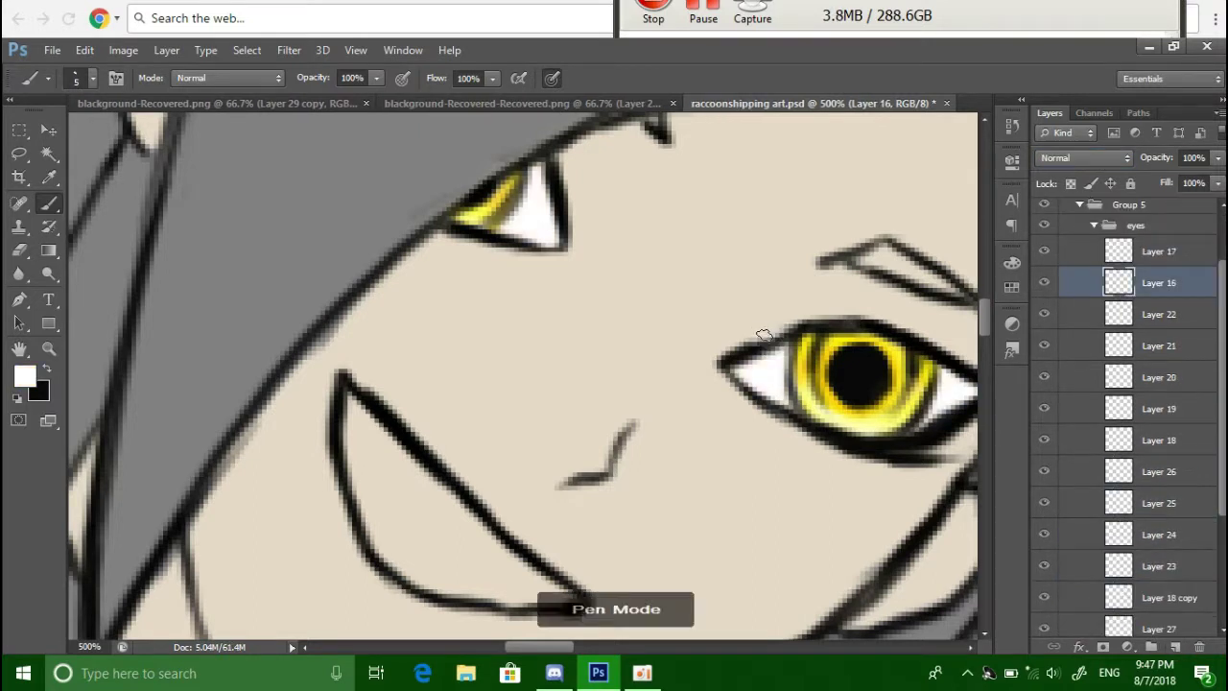
{"action": "key", "text": "d"}
{"action": "scroll", "coordinate": [759, 335], "scroll_direction": "right", "scroll_amount": 5}
{"action": "scroll", "coordinate": [1190, 617], "scroll_direction": "up", "scroll_amount": 1}
{"action": "key", "text": "x"}
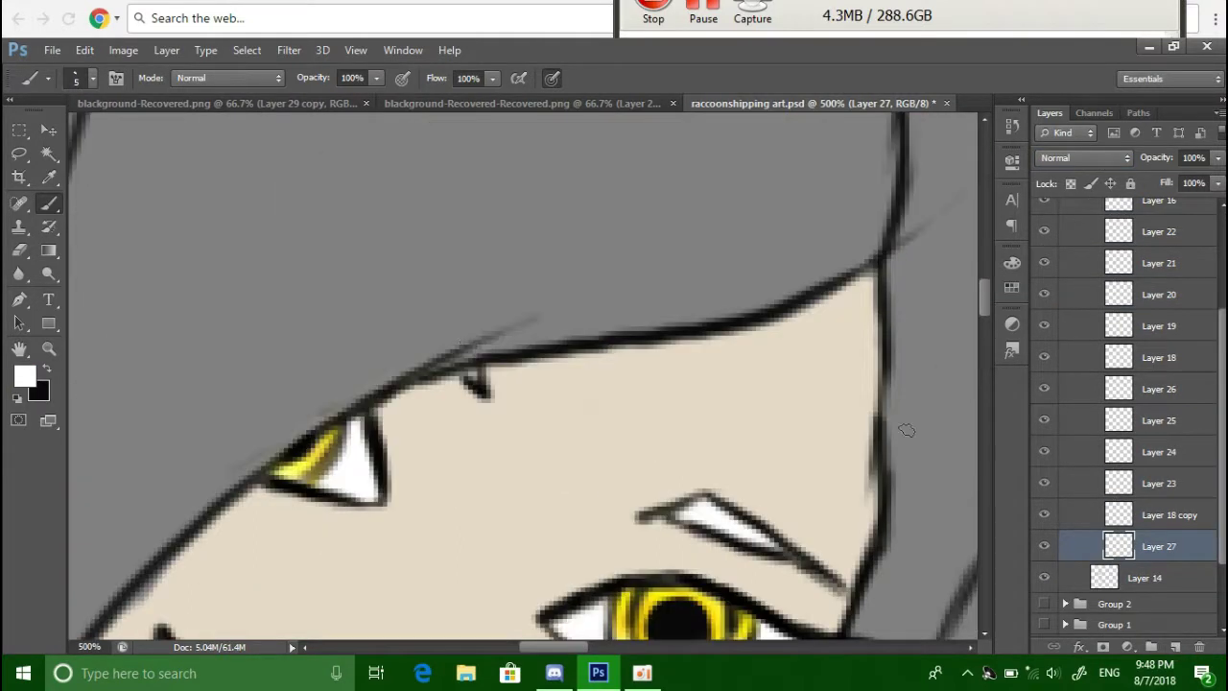
- Shade the eye whites on a new layer above Layer 22 with a soft size 9 black brush at 44% opacity and 36% flow
{"action": "key", "text": "alt+bracketleft"}
{"action": "right_click", "coordinate": [254, 95]}
{"action": "key", "text": "4"}
{"action": "key", "text": "4"}
{"action": "key", "text": "shift+3"}
{"action": "key", "text": "shift+6"}
{"action": "left_click_drag", "start_coordinate": [565, 381], "coordinate": [609, 388]}
{"action": "key", "text": "bracketright"}
{"action": "left_click_drag", "start_coordinate": [353, 187], "coordinate": [376, 255]}
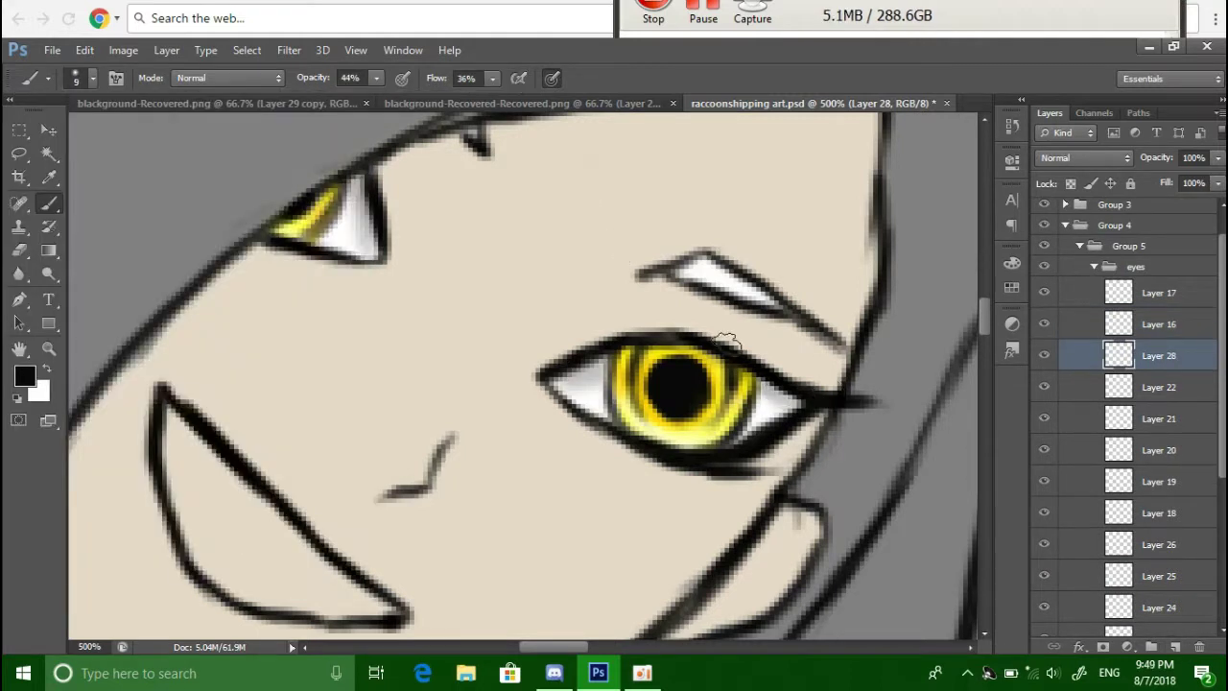
- Check the colored eyes against the whole drawing and up close on the face
{"action": "key", "text": "ctrl+minus"}
{"action": "key", "text": "ctrl+minus"}
{"action": "key", "text": "ctrl+minus"}
{"action": "key", "text": "ctrl+minus"}
{"action": "key", "text": "ctrl+minus"}
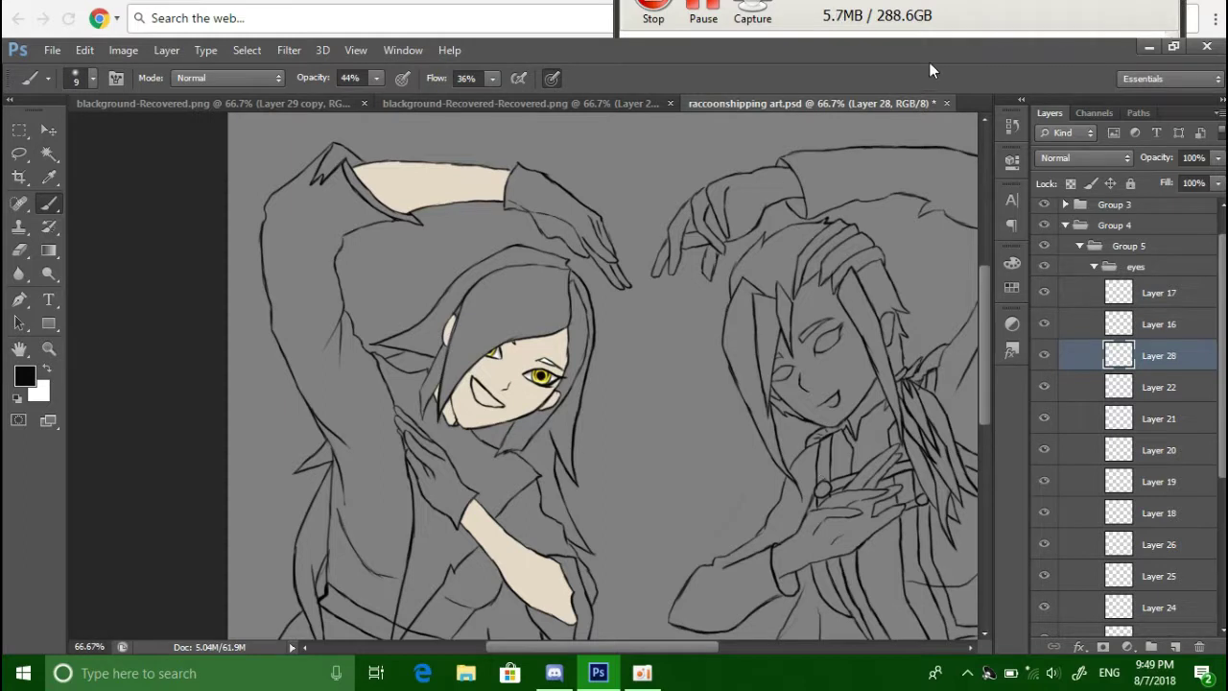
{"action": "key", "text": "ctrl+plus"}
{"action": "key", "text": "ctrl+plus"}
{"action": "key", "text": "ctrl+plus"}
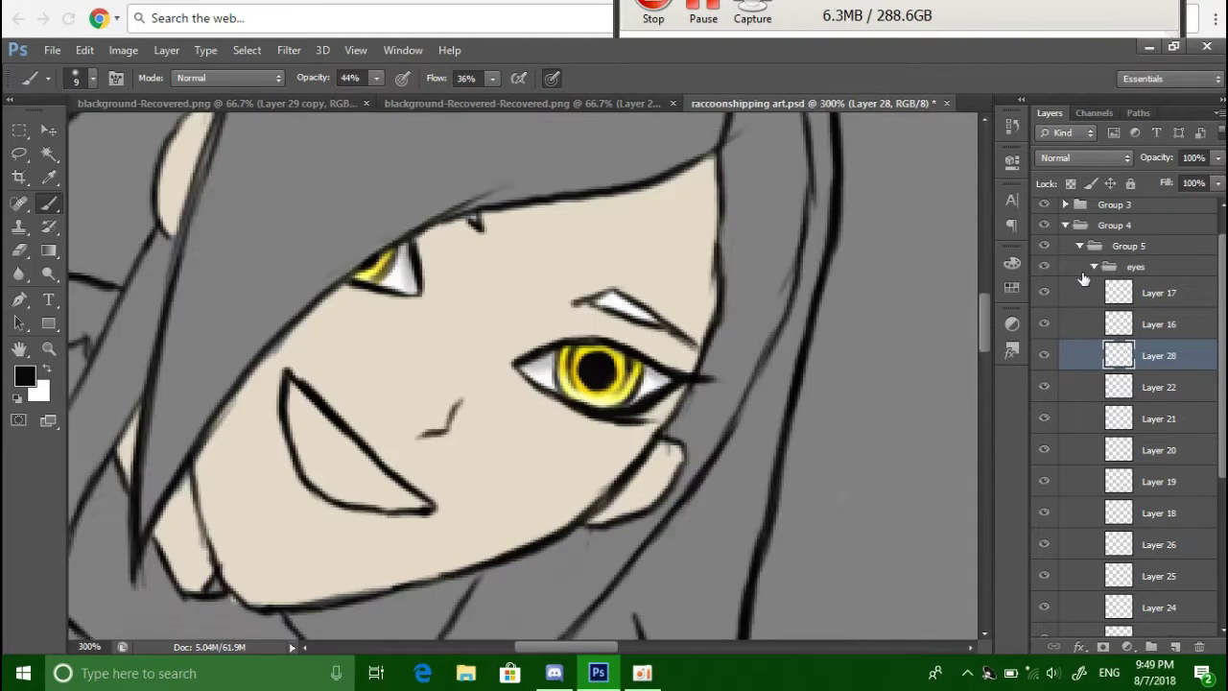
- Create a new layer in its own group above the collapsed eyes group and restore the brush to 100% opacity and flow
{"action": "left_click", "coordinate": [1094, 266]}
{"action": "left_click", "coordinate": [1176, 649]}
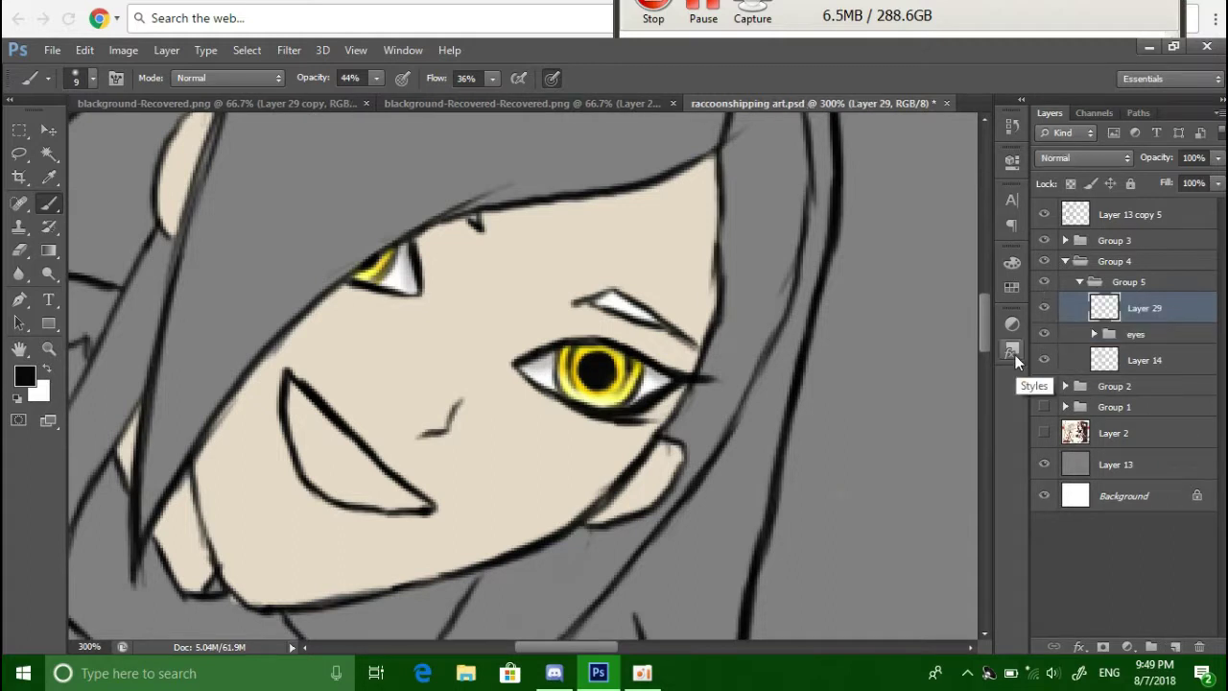
{"action": "key", "text": "ctrl+g"}
{"action": "key", "text": "shift+0"}
{"action": "key", "text": "0"}
- Choose another brush tip and fill the yellow-eyed character's hair around the face with white on a new layer
{"action": "left_click", "coordinate": [91, 77]}
{"action": "double_click", "coordinate": [210, 358]}
{"action": "key", "text": "x"}
{"action": "left_click", "coordinate": [1174, 648]}
{"action": "left_click", "coordinate": [91, 78]}
{"action": "mouse_move", "coordinate": [192, 350]}
{"action": "left_mouse_down"}
{"action": "mouse_move", "coordinate": [485, 165]}
{"action": "mouse_move", "coordinate": [685, 274]}
{"action": "mouse_move", "coordinate": [730, 403]}
{"action": "left_mouse_up"}
{"action": "mouse_move", "coordinate": [499, 614]}
{"action": "left_mouse_down"}
{"action": "mouse_move", "coordinate": [604, 646]}
{"action": "mouse_move", "coordinate": [552, 646]}
{"action": "left_mouse_up"}
{"action": "key", "text": "ctrl+j"}
{"action": "mouse_move", "coordinate": [585, 240]}
{"action": "left_mouse_down"}
{"action": "mouse_move", "coordinate": [499, 441]}
{"action": "mouse_move", "coordinate": [479, 538]}
{"action": "left_mouse_up"}
{"action": "mouse_move", "coordinate": [538, 442]}
{"action": "left_mouse_down"}
{"action": "mouse_move", "coordinate": [625, 503]}
{"action": "mouse_move", "coordinate": [570, 251]}
{"action": "mouse_move", "coordinate": [984, 398]}
{"action": "mouse_move", "coordinate": [466, 397]}
{"action": "left_mouse_up"}
{"action": "left_click_drag", "start_coordinate": [384, 480], "coordinate": [423, 490]}
- Fill the remaining hair strands behind the back and beside the hip with white using a size 25 brush
{"action": "left_click", "coordinate": [91, 78]}
{"action": "left_click", "coordinate": [323, 533]}
{"action": "key", "text": "ctrl+minus"}
{"action": "key", "text": "ctrl+minus"}
{"action": "key", "text": "ctrl+minus"}
{"action": "mouse_move", "coordinate": [715, 362]}
{"action": "left_mouse_down"}
{"action": "mouse_move", "coordinate": [979, 342]}
{"action": "mouse_move", "coordinate": [537, 499]}
{"action": "left_mouse_up"}
{"action": "left_click_drag", "start_coordinate": [336, 307], "coordinate": [431, 431]}
{"action": "left_click_drag", "start_coordinate": [192, 172], "coordinate": [177, 384]}
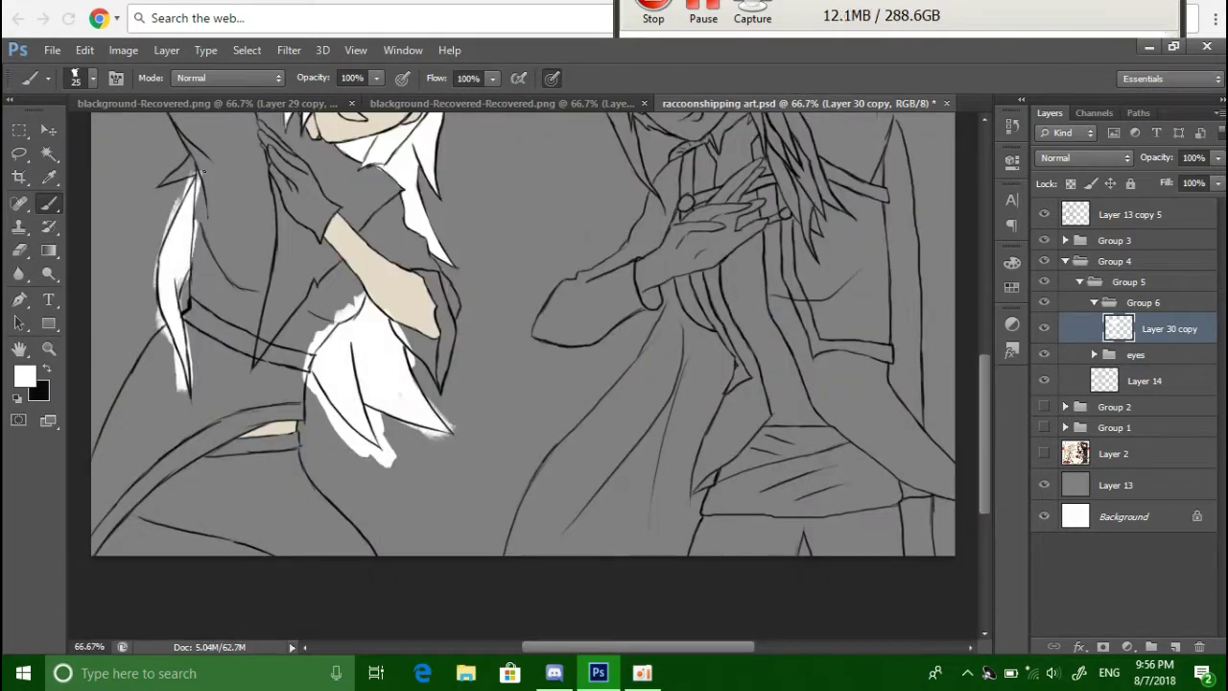
- Erase the white overspill around the hair strands behind the back and beside the hip
{"action": "key", "text": "e"}
{"action": "left_click_drag", "start_coordinate": [178, 178], "coordinate": [177, 383]}
{"action": "left_click_drag", "start_coordinate": [335, 307], "coordinate": [432, 432]}
{"action": "key", "text": "b"}
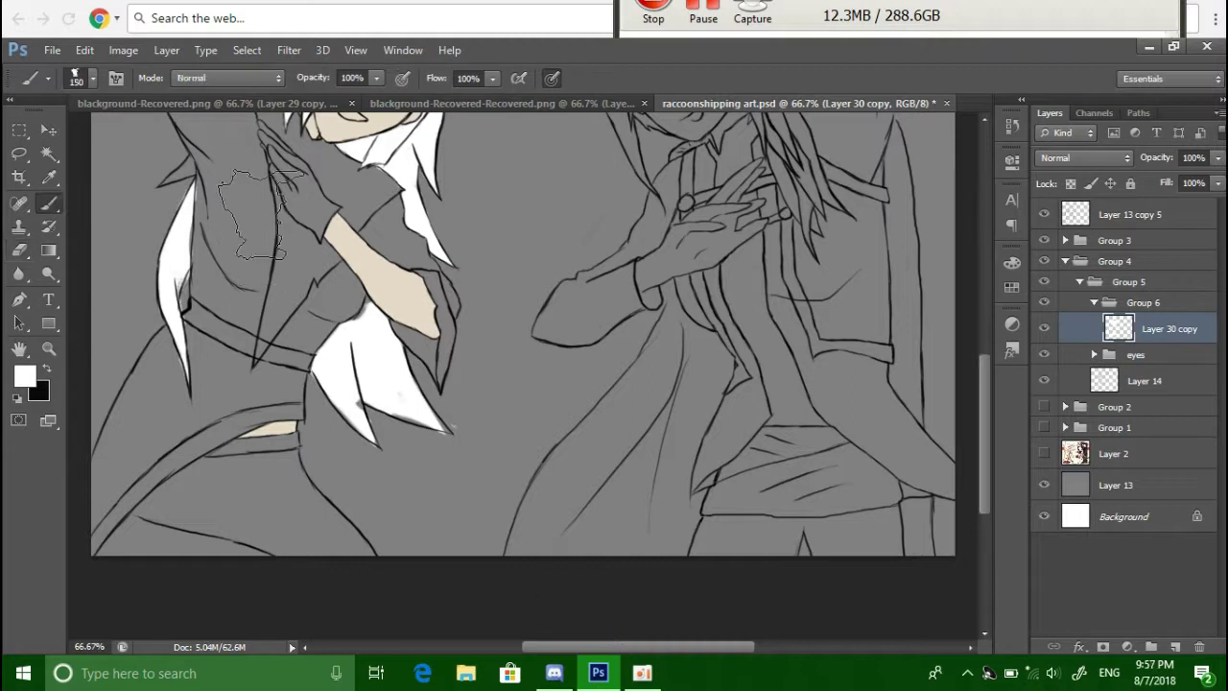
- Duplicate the white hair layer and touch up the fill of the hip strands with a size 15 brush
{"action": "key", "text": "ctrl+plus"}
{"action": "key", "text": "ctrl+plus"}
{"action": "key", "text": "ctrl+plus"}
{"action": "key", "text": "ctrl+plus"}
{"action": "left_click_drag", "start_coordinate": [301, 317], "coordinate": [466, 260]}
{"action": "key", "text": "ctrl+j"}
{"action": "key", "text": "bracketleft"}
{"action": "key", "text": "bracketleft"}
{"action": "key", "text": "bracketleft"}
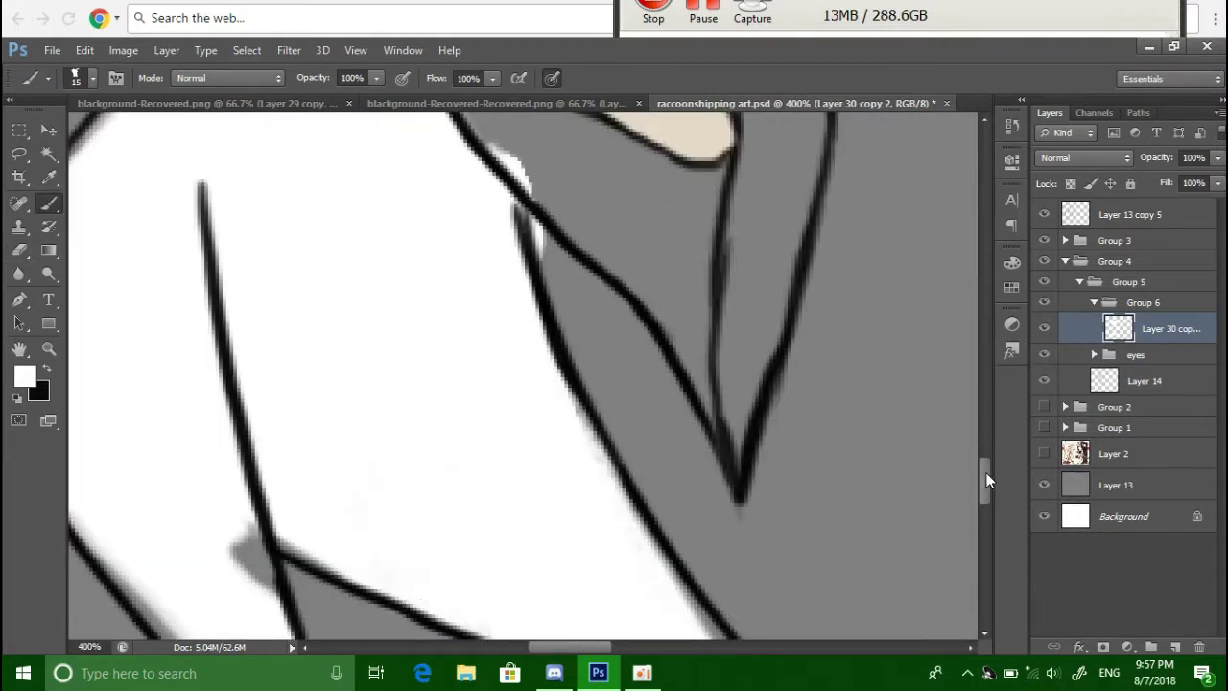
{"action": "left_click_drag", "start_coordinate": [948, 410], "coordinate": [763, 366]}
- Inspect the white hair fill across the whole character and up close around the face
{"action": "key", "text": "ctrl+minus"}
{"action": "key", "text": "ctrl+minus"}
{"action": "key", "text": "ctrl+minus"}
{"action": "key", "text": "ctrl+minus"}
{"action": "right_click", "coordinate": [977, 193]}
{"action": "key", "text": "ctrl+minus"}
{"action": "key", "text": "Escape"}
{"action": "mouse_move", "coordinate": [985, 451]}
{"action": "left_mouse_down"}
{"action": "mouse_move", "coordinate": [988, 409]}
{"action": "mouse_move", "coordinate": [1003, 451]}
{"action": "mouse_move", "coordinate": [1014, 362]}
{"action": "left_mouse_up"}
{"action": "key", "text": "ctrl+plus"}
{"action": "key", "text": "ctrl+plus"}
{"action": "key", "text": "ctrl+plus"}
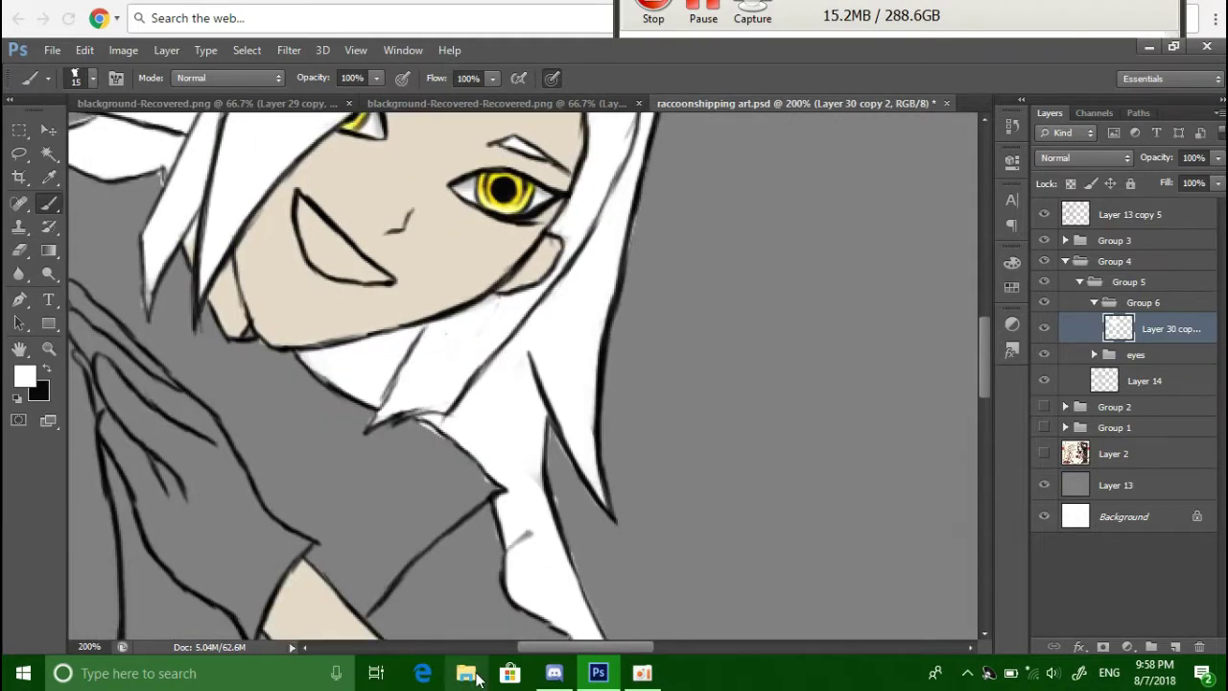
- Switch to File Explorer, browse the Phantom Beasts folder, and open the reference drawing of the white-and-purple-haired character
{"action": "left_click", "coordinate": [467, 672]}
{"action": "left_click", "coordinate": [368, 537]}
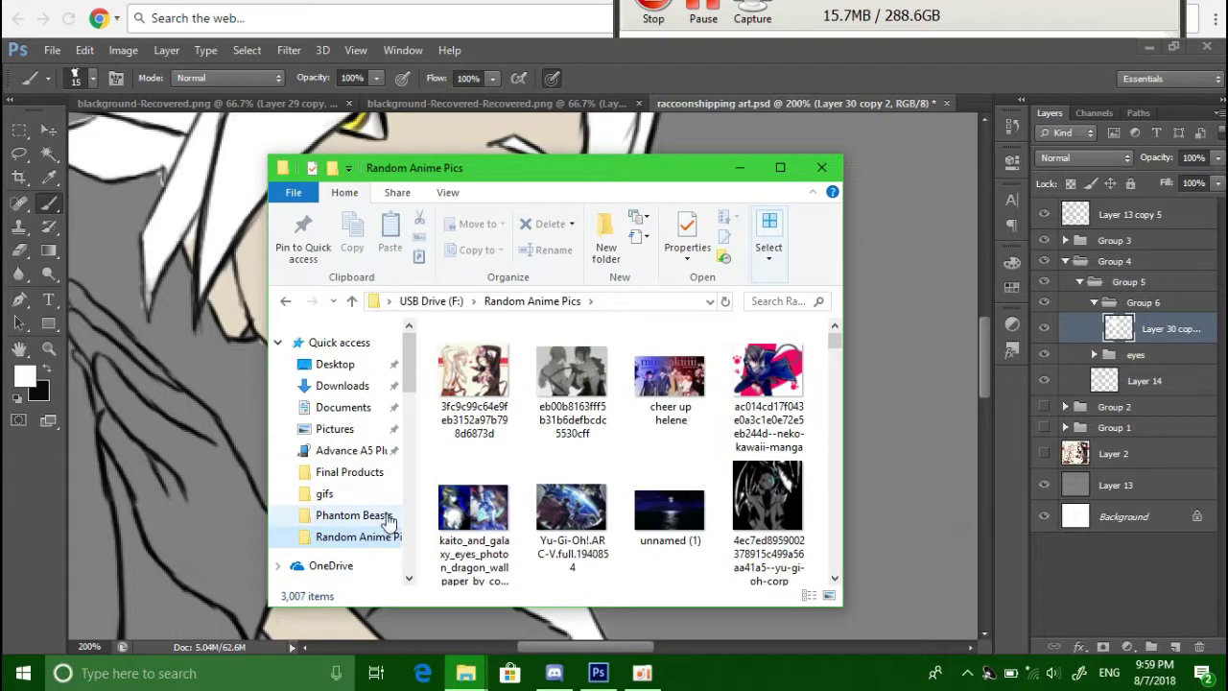
{"action": "left_click", "coordinate": [387, 523]}
{"action": "double_click", "coordinate": [494, 392]}
{"action": "left_click_drag", "start_coordinate": [837, 427], "coordinate": [838, 370]}
{"action": "left_click", "coordinate": [577, 451]}
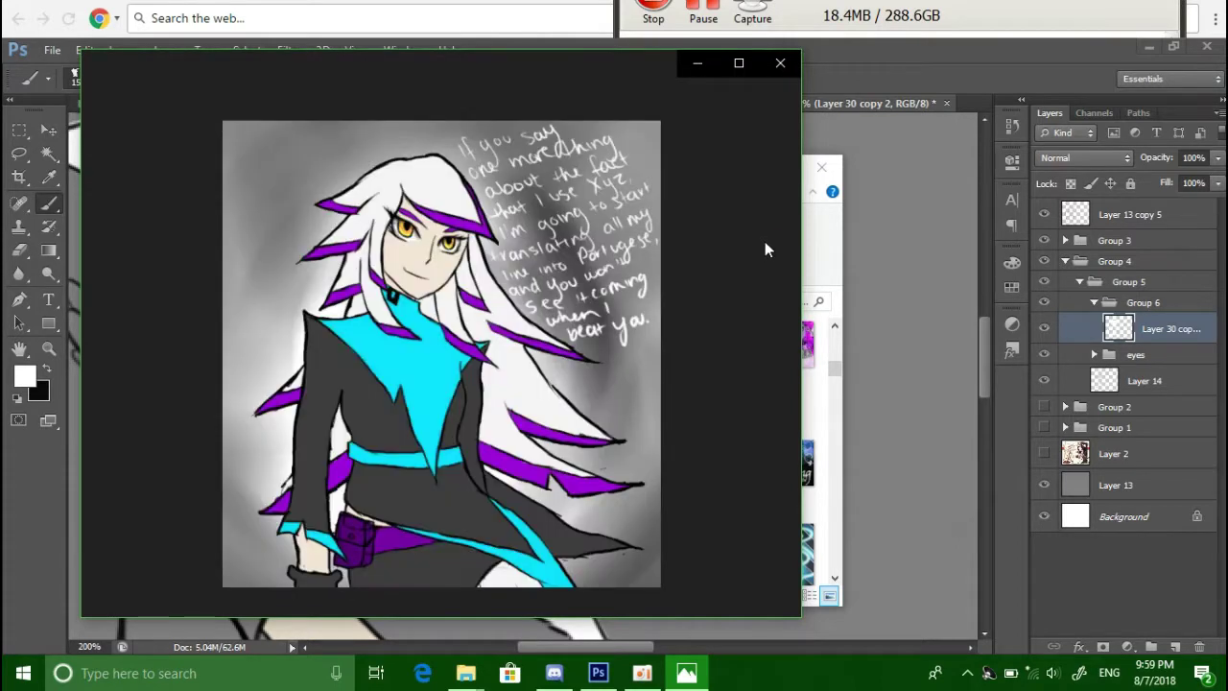
- Try to paint a purple streak down the outer edge of the bangs on the white hair layer and undo it
{"action": "left_click", "coordinate": [1142, 331]}
{"action": "left_click_drag", "start_coordinate": [328, 168], "coordinate": [199, 575]}
{"action": "left_click", "coordinate": [48, 78]}
{"action": "left_click", "coordinate": [48, 78]}
{"action": "left_click_drag", "start_coordinate": [346, 149], "coordinate": [206, 566]}
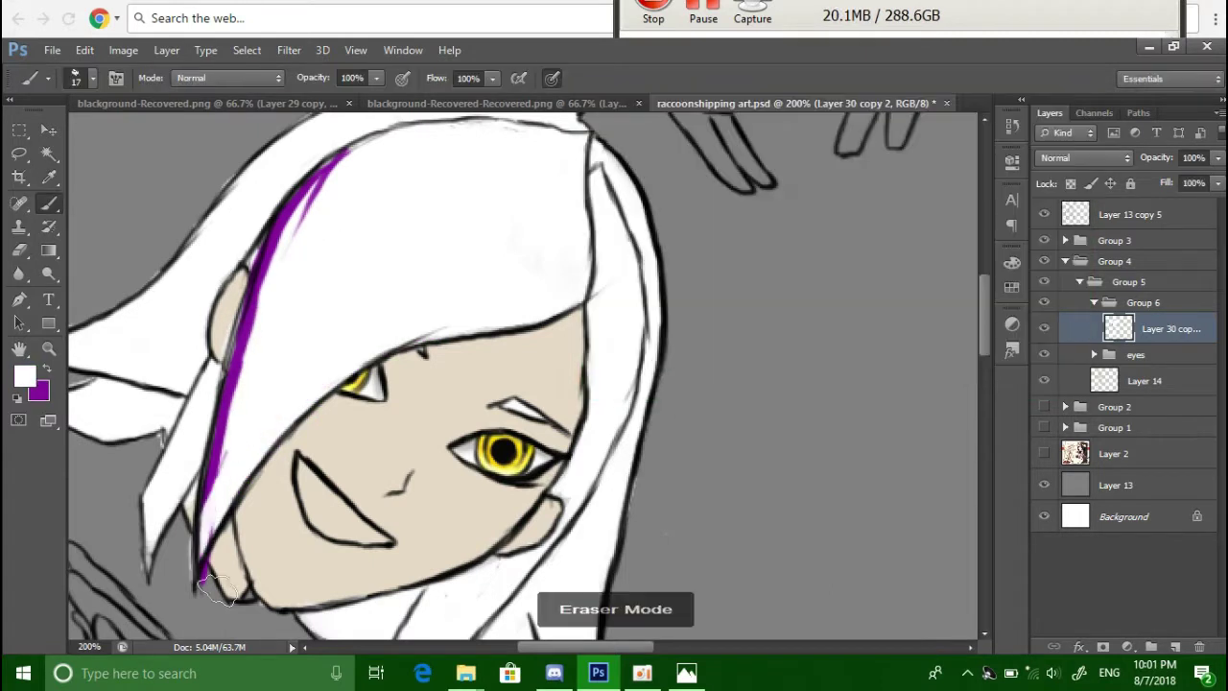
{"action": "key", "text": "ctrl+alt+z"}
{"action": "key", "text": "ctrl+alt+z"}
- Paint the bangs' lower edge and tip purple on a new layer, and recolor the eyebrow purple on Layer 27
{"action": "mouse_move", "coordinate": [257, 276]}
{"action": "left_mouse_down"}
{"action": "mouse_move", "coordinate": [223, 451]}
{"action": "mouse_move", "coordinate": [494, 331]}
{"action": "left_mouse_up"}
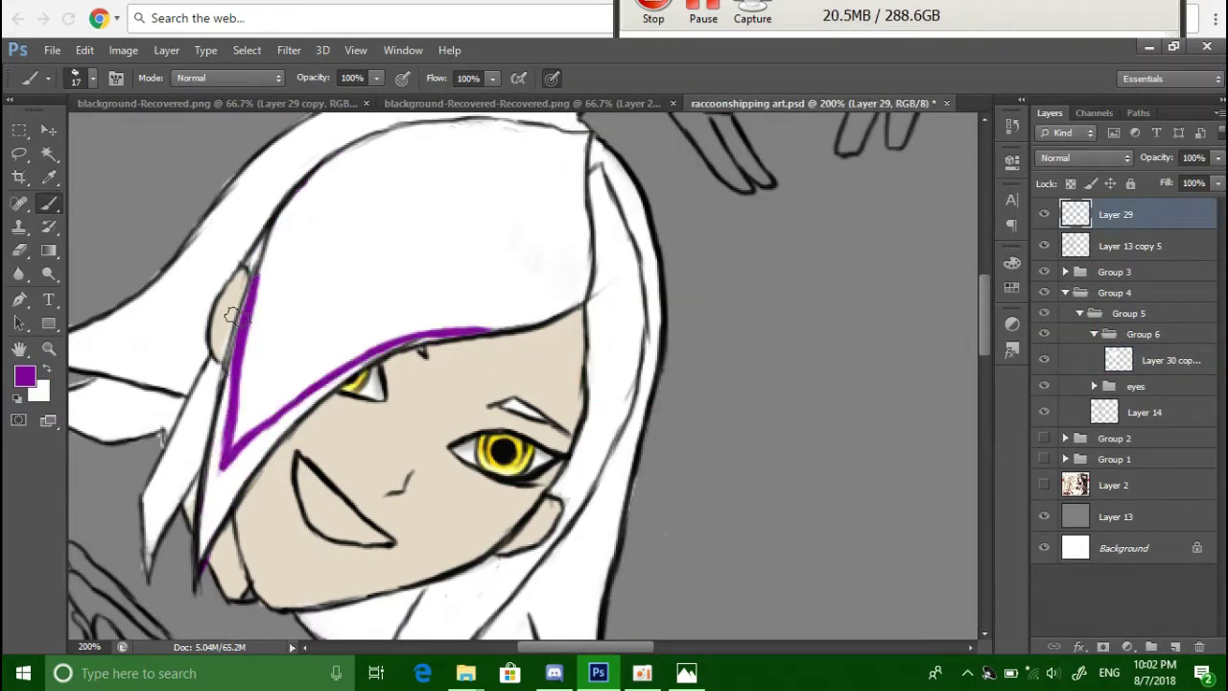
{"action": "left_click_drag", "start_coordinate": [203, 562], "coordinate": [460, 331]}
{"action": "left_click", "coordinate": [1097, 393]}
{"action": "left_click", "coordinate": [1095, 387]}
{"action": "left_click", "coordinate": [526, 401], "text": "ctrl"}
{"action": "left_click_drag", "start_coordinate": [490, 404], "coordinate": [545, 418]}
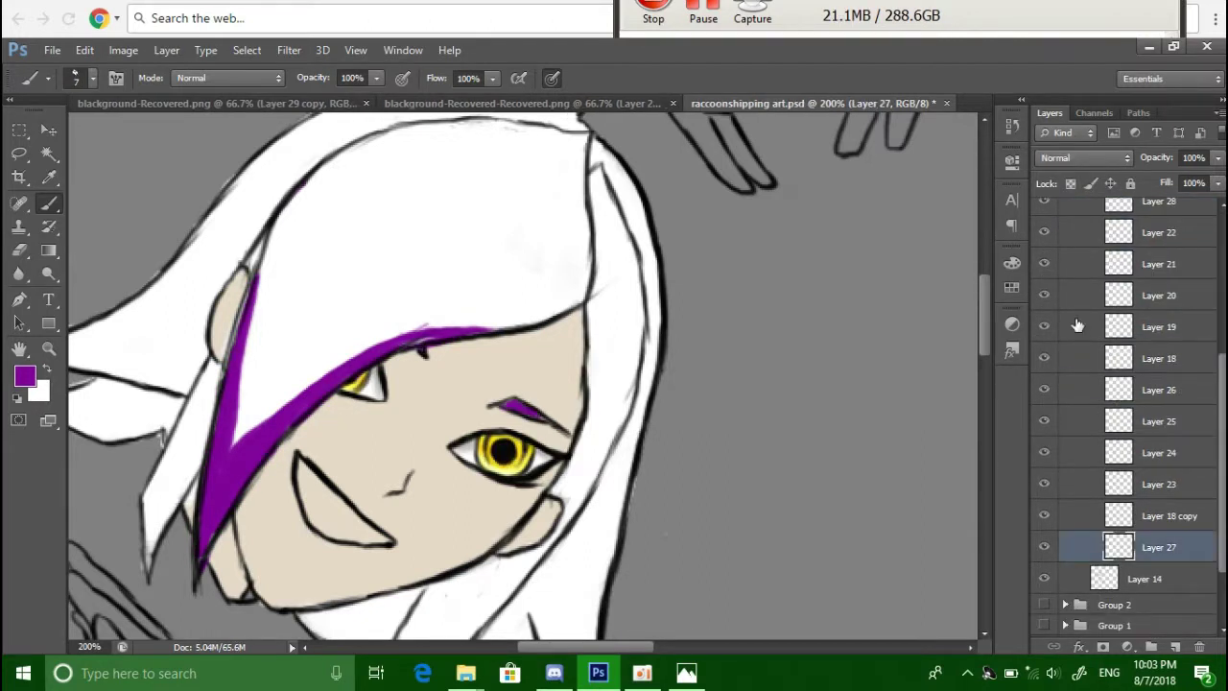
- Paint purple tips on the strands below the face and purple lower edges on the hip strands on Layer 29
{"action": "left_click", "coordinate": [1104, 327]}
{"action": "scroll", "coordinate": [586, 504], "scroll_direction": "down", "scroll_amount": 5}
{"action": "mouse_move", "coordinate": [586, 504]}
{"action": "left_mouse_down"}
{"action": "mouse_move", "coordinate": [606, 559]}
{"action": "mouse_move", "coordinate": [664, 576]}
{"action": "left_mouse_up"}
{"action": "scroll", "coordinate": [615, 459], "scroll_direction": "down", "scroll_amount": 4}
{"action": "scroll", "coordinate": [393, 356], "scroll_direction": "down", "scroll_amount": 4}
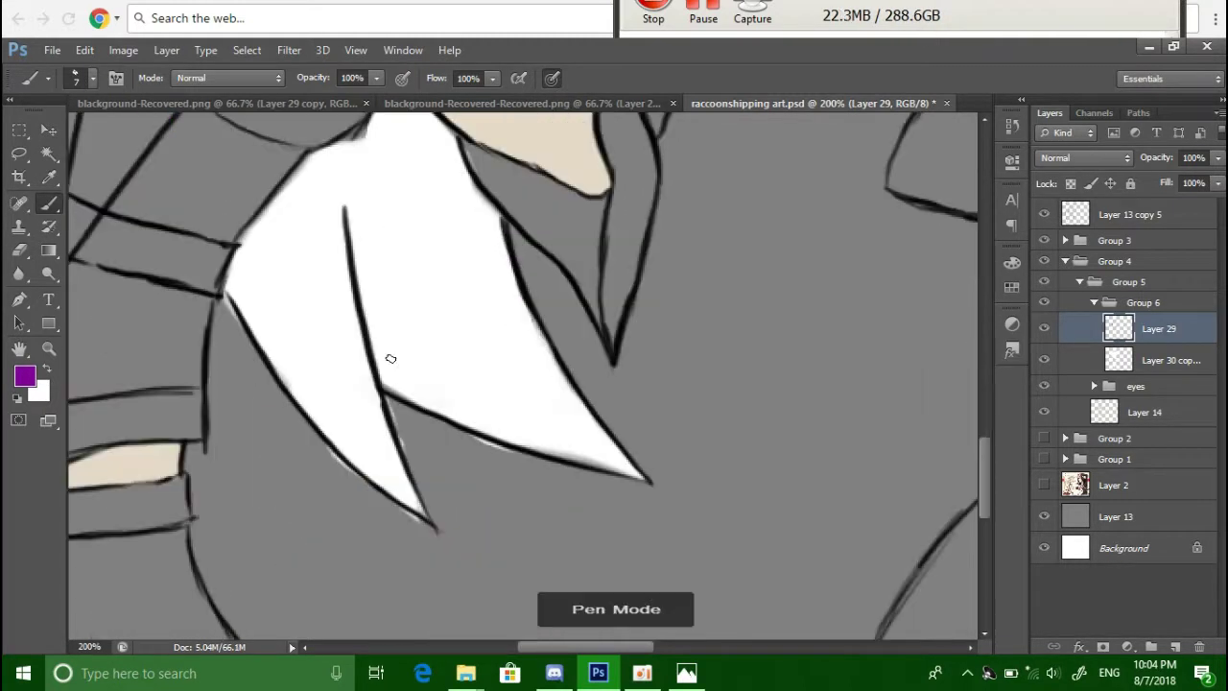
{"action": "left_click_drag", "start_coordinate": [371, 335], "coordinate": [614, 437]}
{"action": "mouse_move", "coordinate": [234, 248]}
{"action": "left_mouse_down"}
{"action": "mouse_move", "coordinate": [247, 285]}
{"action": "mouse_move", "coordinate": [432, 518]}
{"action": "left_mouse_up"}
{"action": "left_click_drag", "start_coordinate": [422, 394], "coordinate": [646, 478]}
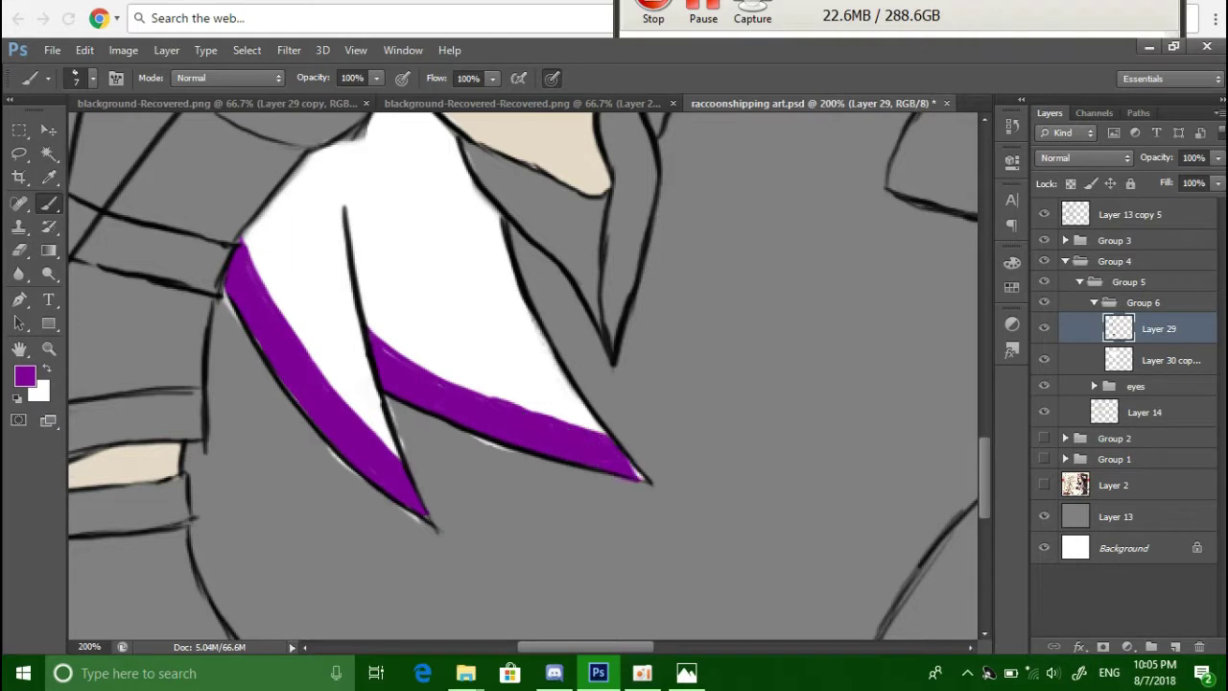
- Edge the long strand behind the back in purple, and fill the small spike above it with white and purple
{"action": "scroll", "coordinate": [701, 323], "scroll_direction": "left", "scroll_amount": 5}
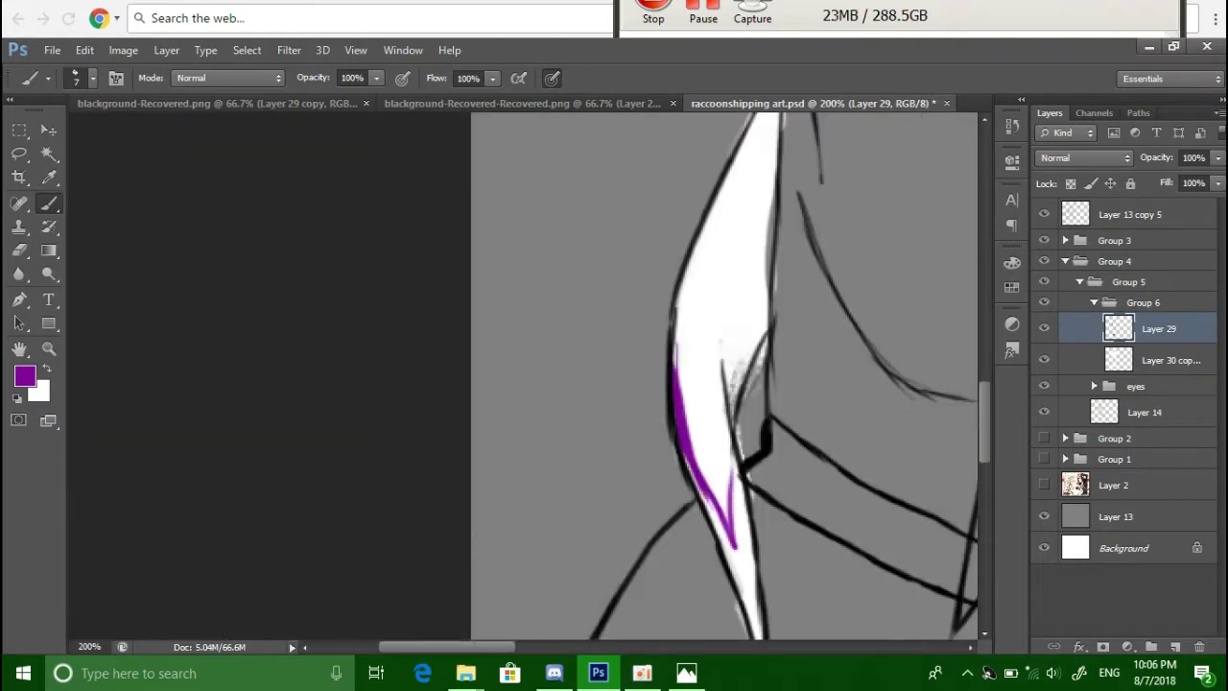
{"action": "scroll", "coordinate": [838, 384], "scroll_direction": "up", "scroll_amount": 4}
{"action": "key", "text": "alt+bracketleft"}
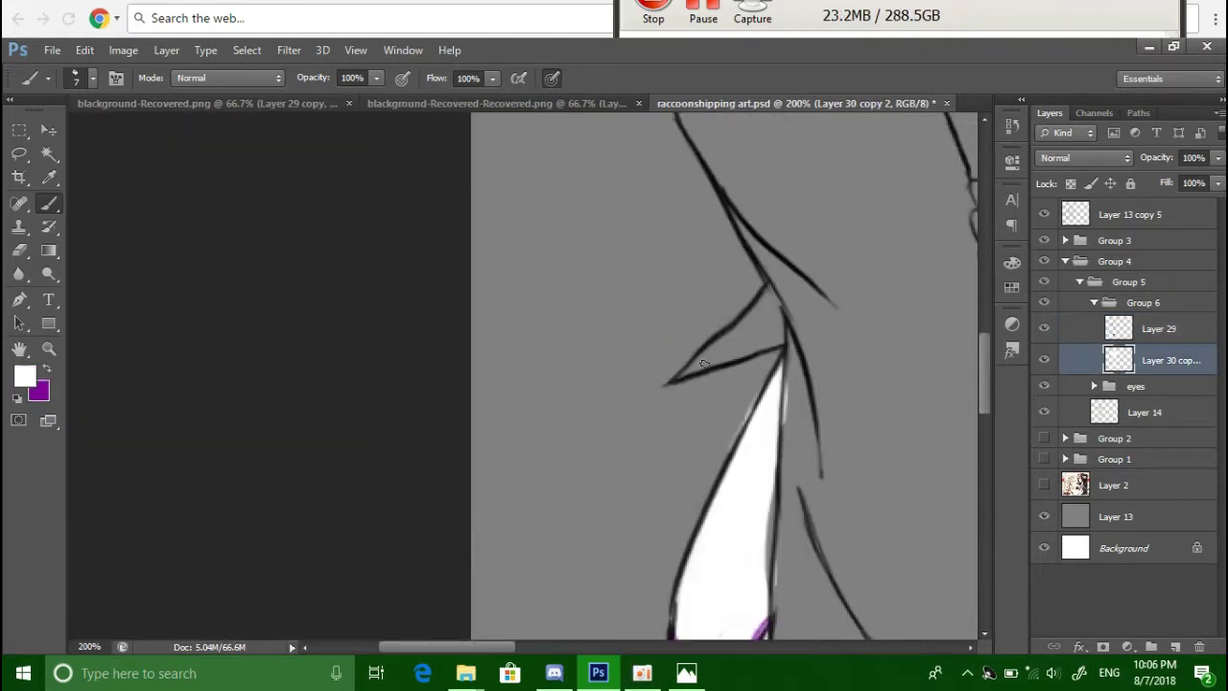
{"action": "key", "text": "alt+bracketright"}
{"action": "scroll", "coordinate": [825, 365], "scroll_direction": "up", "scroll_amount": 3}
{"action": "scroll", "coordinate": [618, 342], "scroll_direction": "right", "scroll_amount": 5}
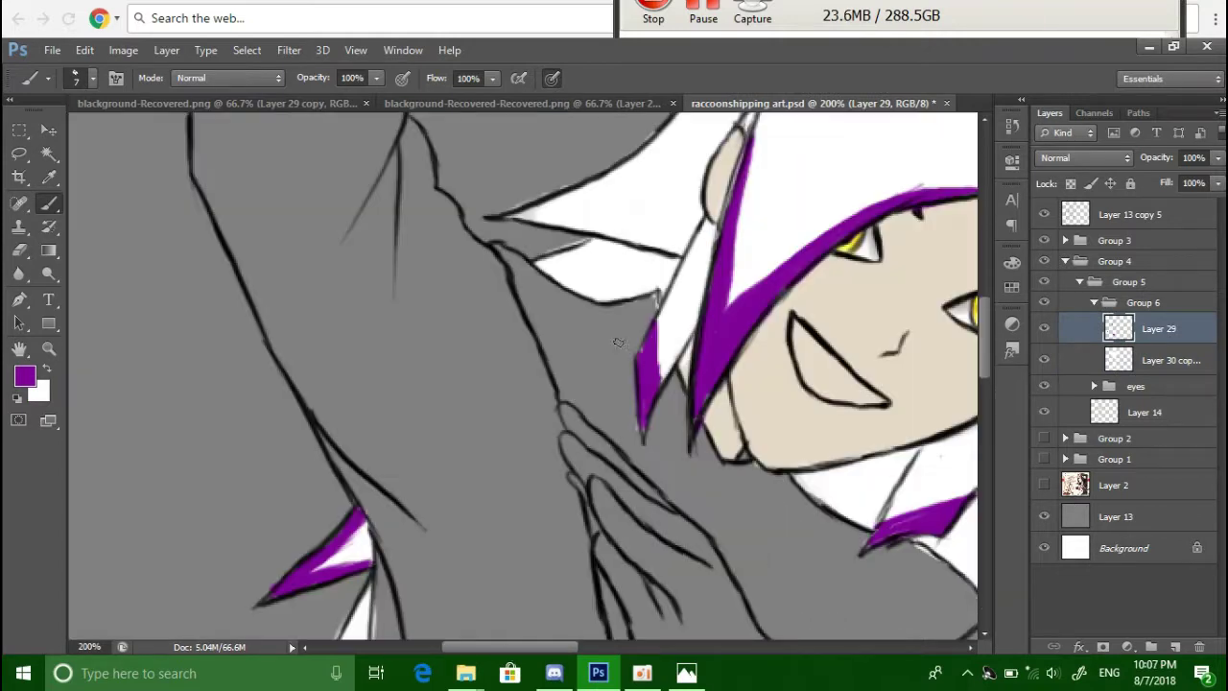
- Paint the lower edge of the pointed strand behind the ear purple
{"action": "scroll", "coordinate": [682, 318], "scroll_direction": "up", "scroll_amount": 3}
{"action": "left_click_drag", "start_coordinate": [700, 326], "coordinate": [545, 288]}
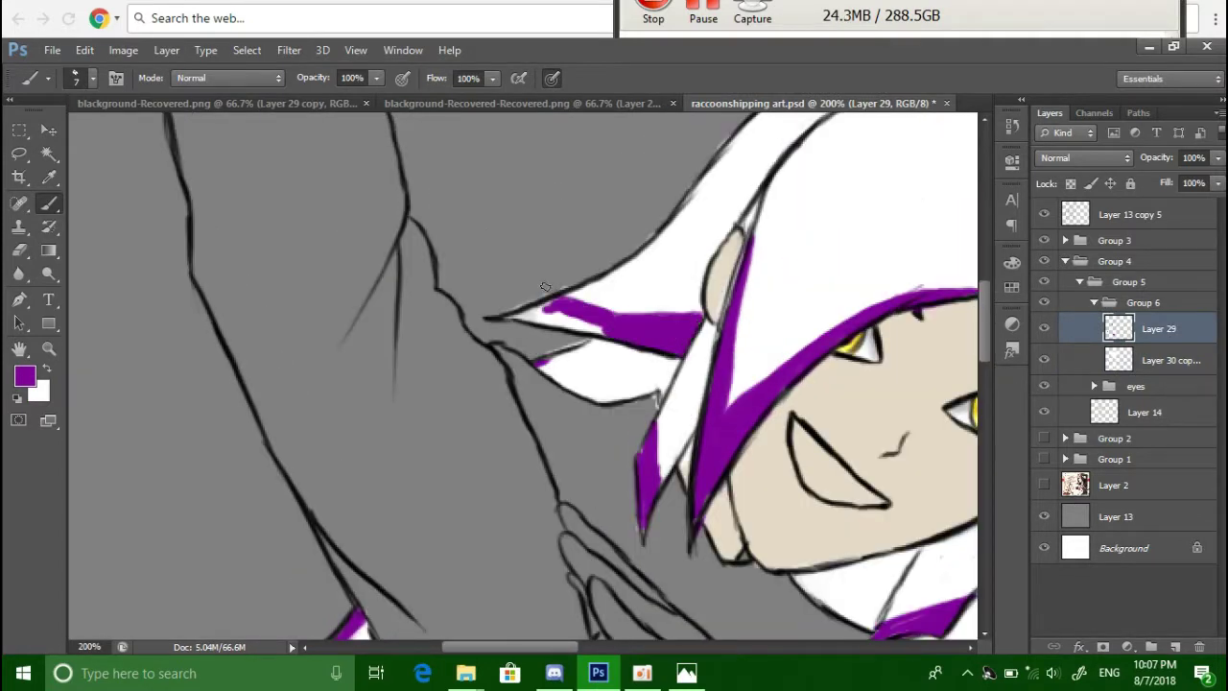
{"action": "scroll", "coordinate": [979, 353], "scroll_direction": "right", "scroll_amount": 5}
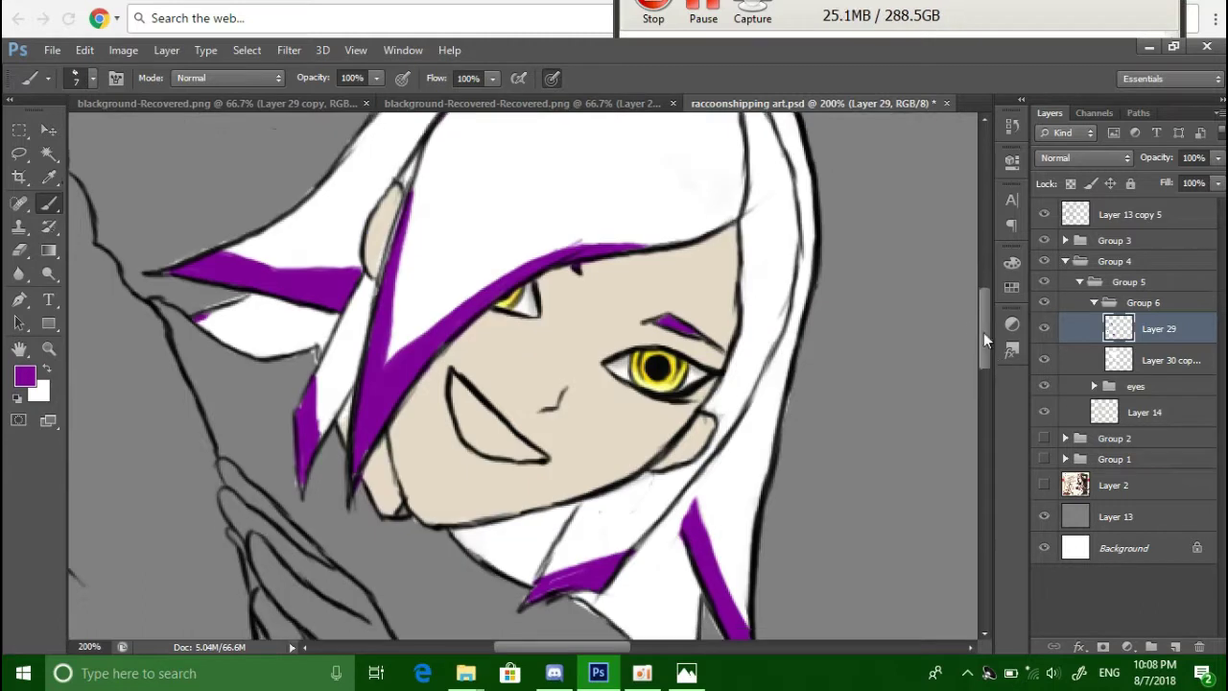
{"action": "scroll", "coordinate": [971, 304], "scroll_direction": "down", "scroll_amount": 5}
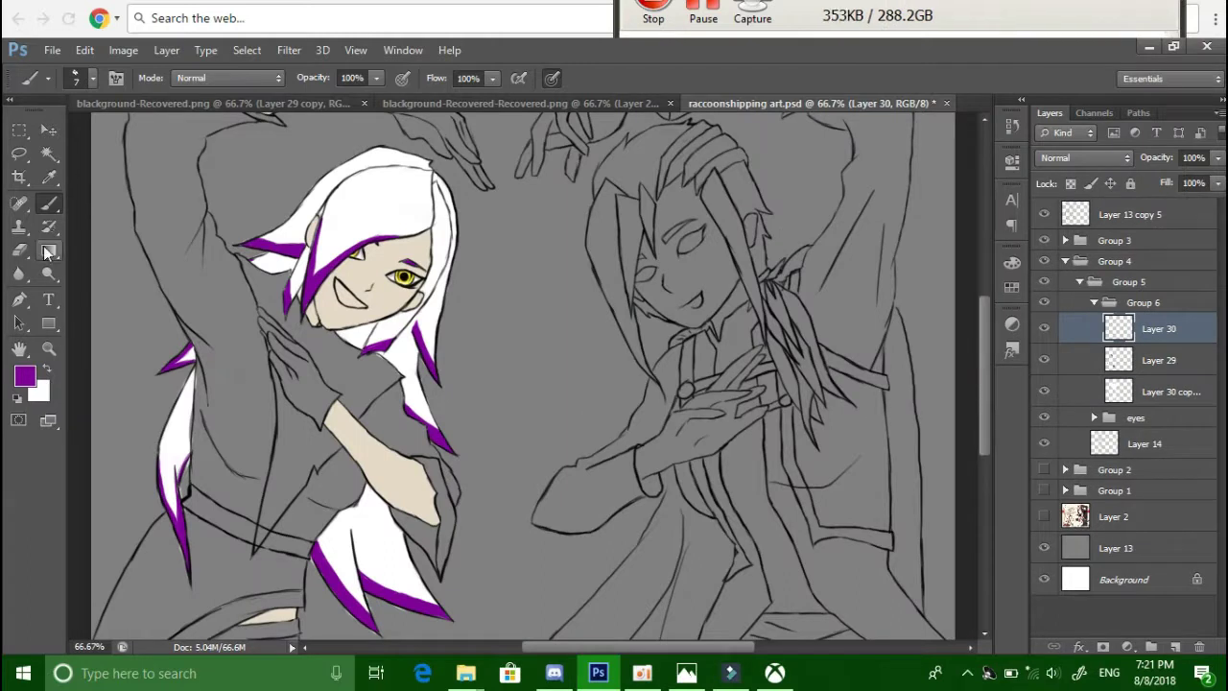
- Pick dark gray and fill the raised arm's sleeve on Layer 30 with a size 15 brush
{"action": "left_click", "coordinate": [25, 376]}
{"action": "left_click", "coordinate": [614, 321]}
{"action": "left_click", "coordinate": [1020, 122]}
{"action": "key", "text": "bracketright"}
{"action": "key", "text": "bracketright"}
{"action": "key", "text": "bracketright"}
{"action": "key", "text": "bracketright"}
{"action": "key", "text": "bracketright"}
{"action": "key", "text": "bracketright"}
{"action": "mouse_move", "coordinate": [168, 254]}
{"action": "left_mouse_down"}
{"action": "mouse_move", "coordinate": [255, 462]}
{"action": "mouse_move", "coordinate": [241, 302]}
{"action": "mouse_move", "coordinate": [234, 426]}
{"action": "mouse_move", "coordinate": [250, 458]}
{"action": "mouse_move", "coordinate": [196, 236]}
{"action": "mouse_move", "coordinate": [182, 303]}
{"action": "mouse_move", "coordinate": [130, 343]}
{"action": "left_mouse_up"}
{"action": "scroll", "coordinate": [183, 302], "scroll_direction": "up", "scroll_amount": 3}
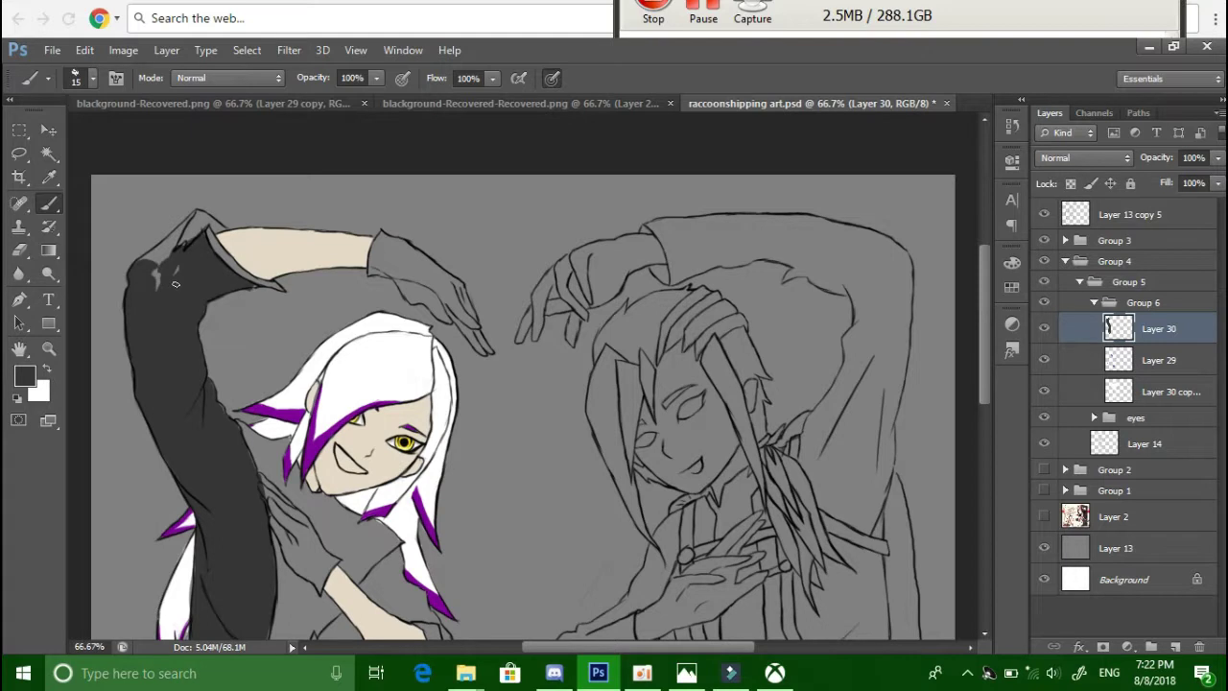
- Paint the raised sleeve's cuff trim cyan on a new layer and fill the sleeve's pointed tip dark gray on the sleeve layer
{"action": "key", "text": "ctrl+shift+alt+n"}
{"action": "left_click_drag", "start_coordinate": [206, 228], "coordinate": [283, 288]}
{"action": "left_click", "coordinate": [203, 217], "text": "alt"}
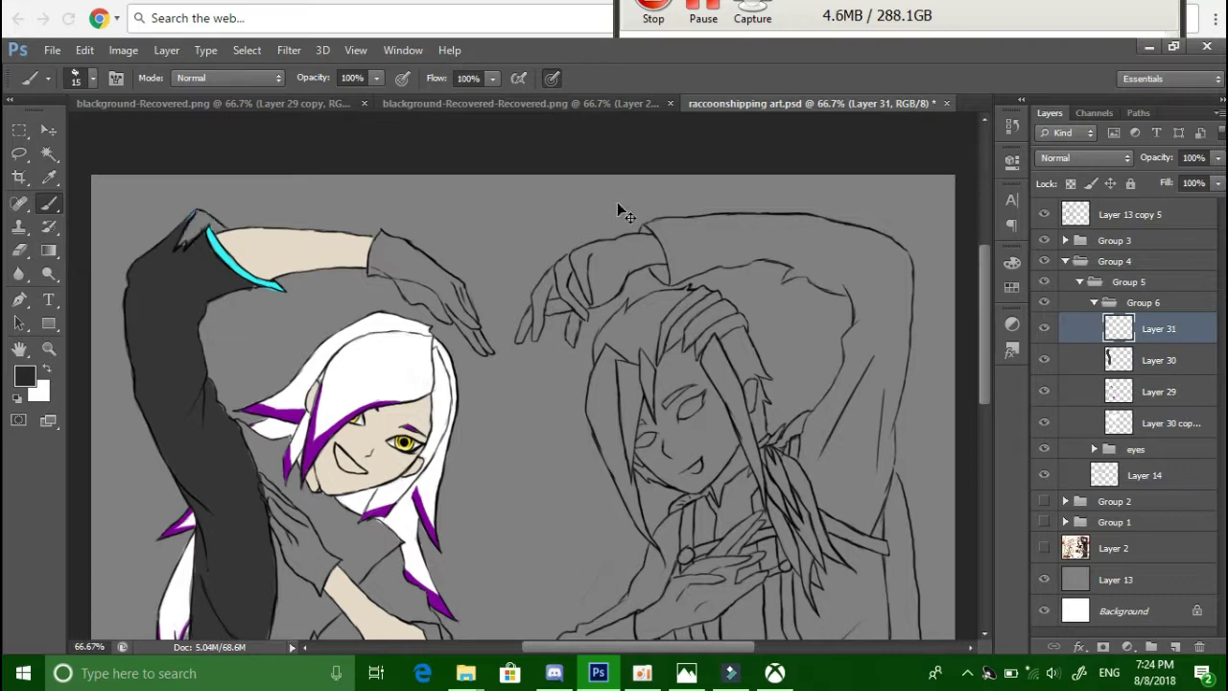
{"action": "left_click", "coordinate": [195, 218], "text": "ctrl"}
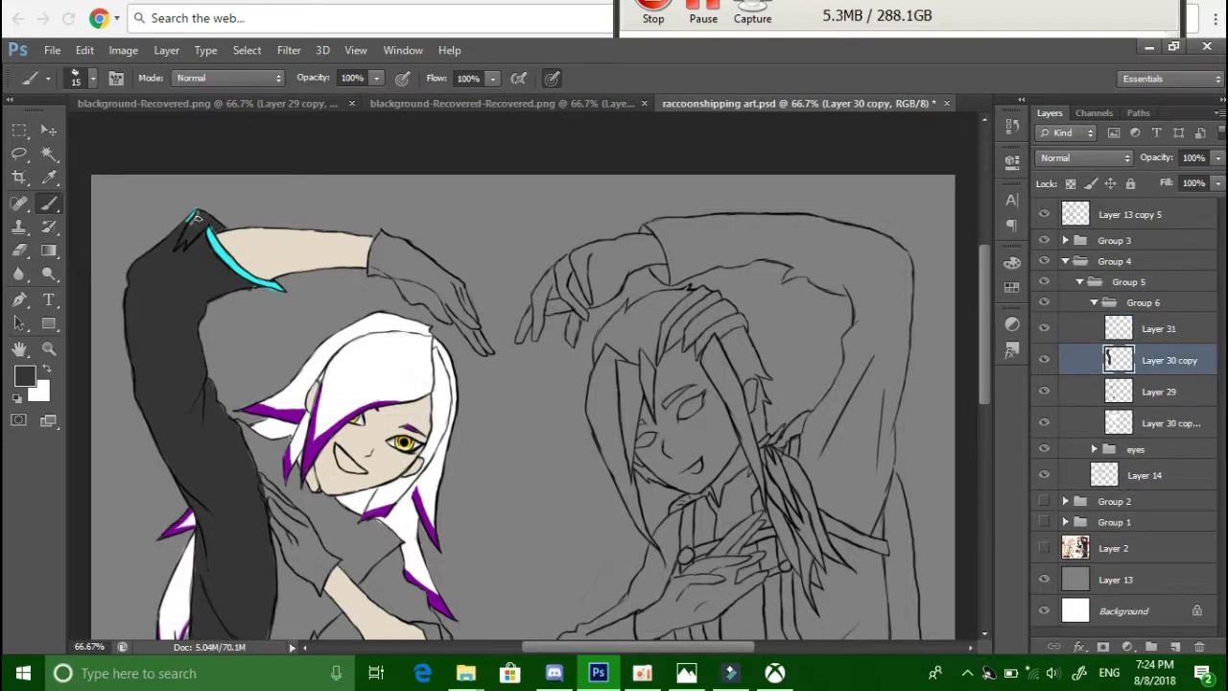
- Fill the coat's lower part, waist, torso and lowered upper sleeve with dark gray on Layer 30 copy
{"action": "scroll", "coordinate": [619, 403], "scroll_direction": "down", "scroll_amount": 5}
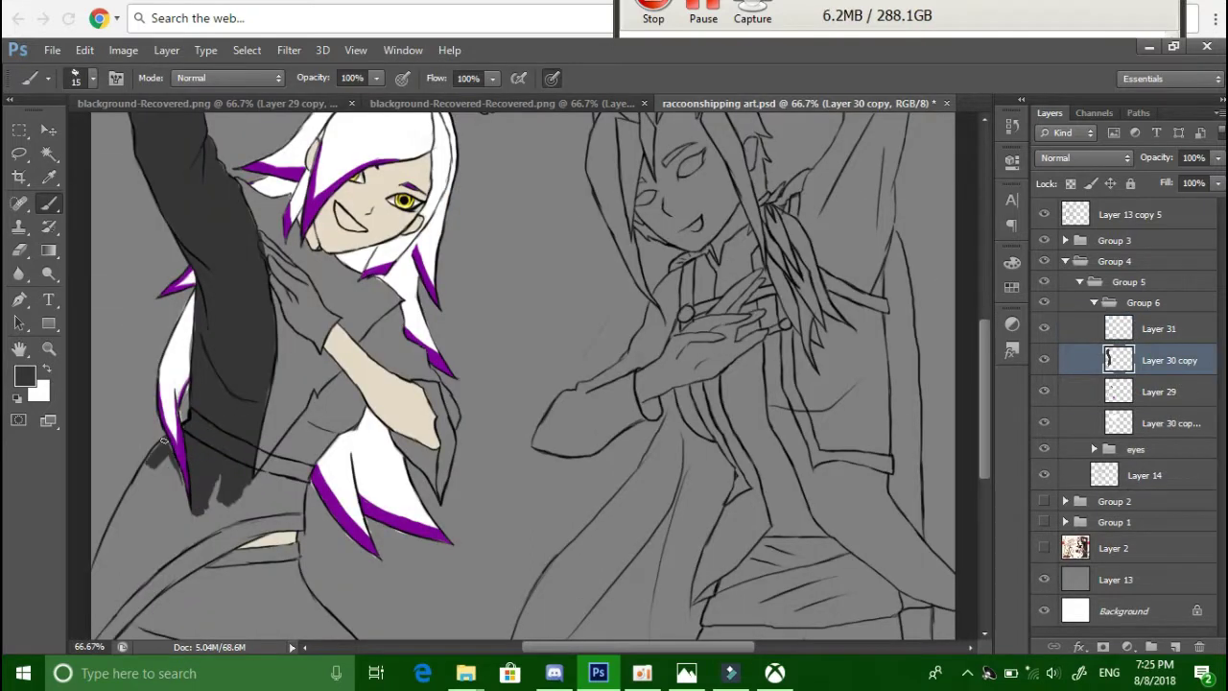
{"action": "scroll", "coordinate": [979, 394], "scroll_direction": "down", "scroll_amount": 3}
{"action": "mouse_move", "coordinate": [249, 480]}
{"action": "left_mouse_down"}
{"action": "mouse_move", "coordinate": [230, 412]}
{"action": "mouse_move", "coordinate": [288, 365]}
{"action": "mouse_move", "coordinate": [258, 370]}
{"action": "left_mouse_up"}
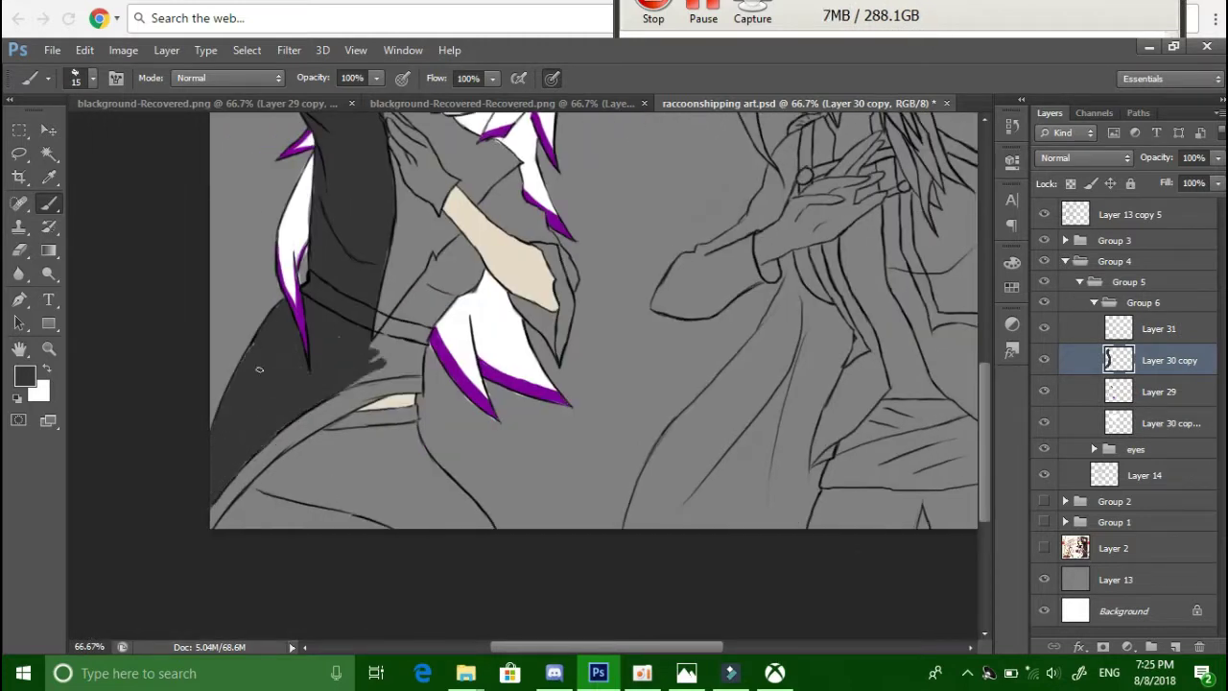
{"action": "left_click", "coordinate": [384, 318], "text": "ctrl"}
{"action": "left_click", "coordinate": [410, 316], "text": "ctrl"}
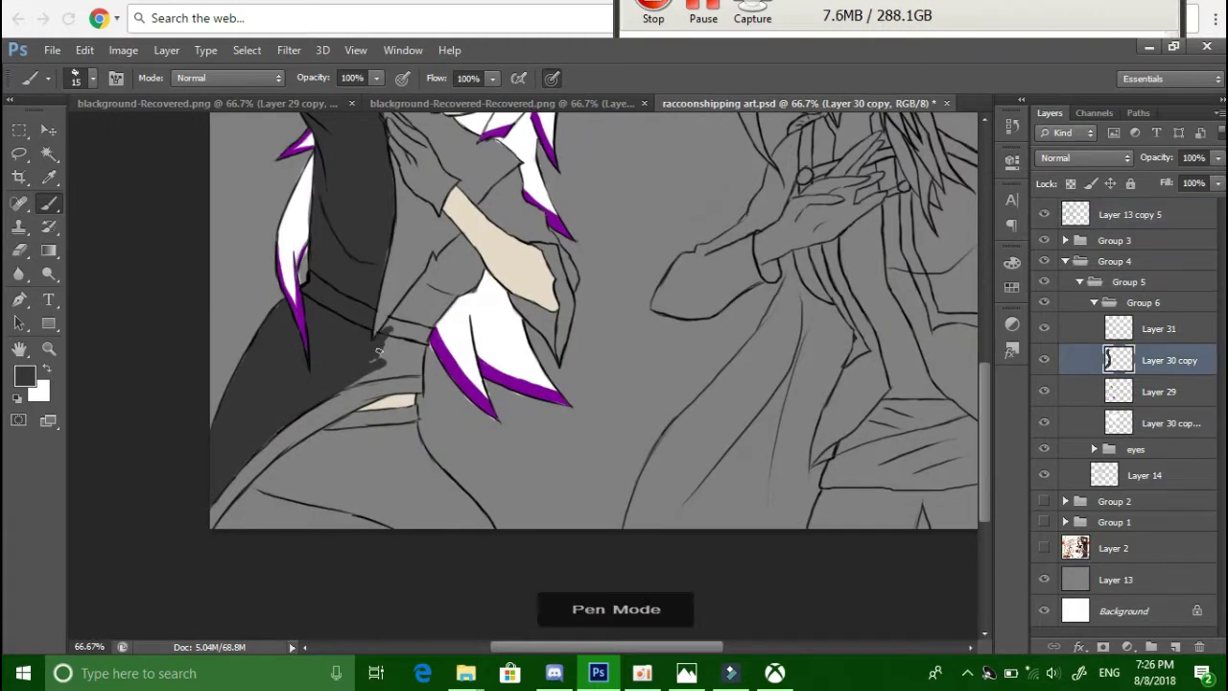
{"action": "mouse_move", "coordinate": [396, 350]}
{"action": "left_mouse_down"}
{"action": "mouse_move", "coordinate": [430, 351]}
{"action": "mouse_move", "coordinate": [419, 300]}
{"action": "left_mouse_up"}
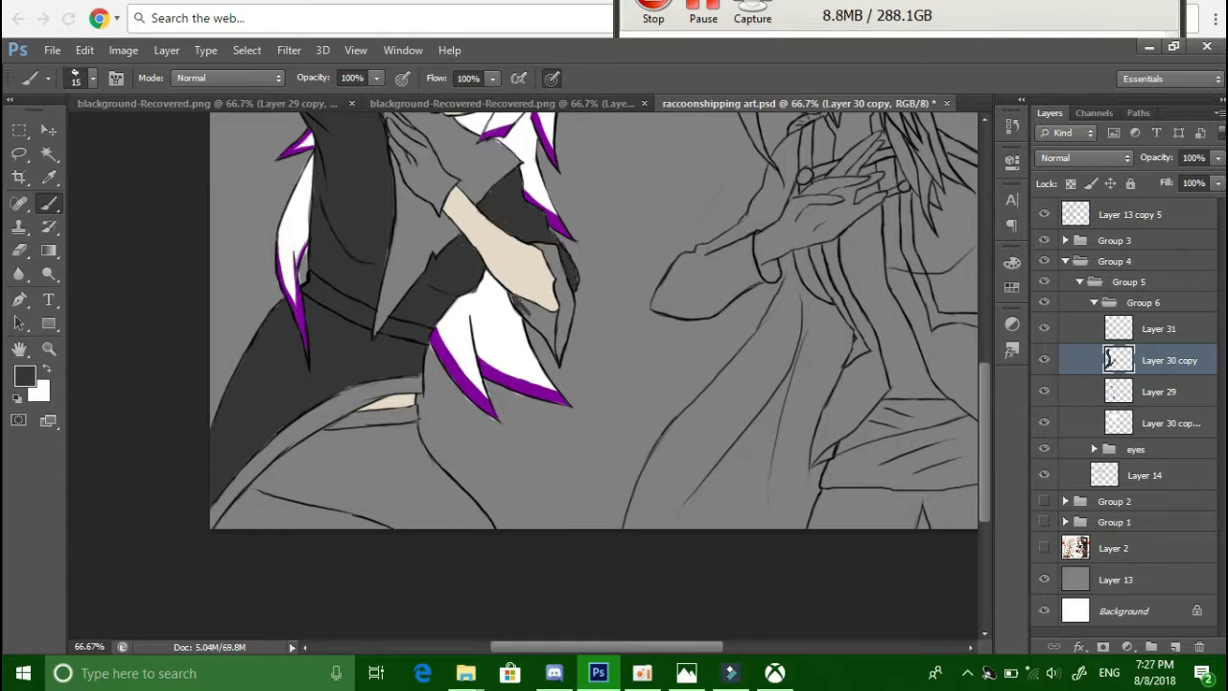
- Undo the last stroke and fill the leg area below the coat opening with dark gray on Layer 30 copy
{"action": "key", "text": "ctrl+z"}
{"action": "left_click_drag", "start_coordinate": [393, 518], "coordinate": [343, 499]}
{"action": "left_click_drag", "start_coordinate": [461, 474], "coordinate": [307, 494]}
{"action": "mouse_move", "coordinate": [269, 484]}
{"action": "left_mouse_down"}
{"action": "mouse_move", "coordinate": [288, 463]}
{"action": "mouse_move", "coordinate": [441, 432]}
{"action": "mouse_move", "coordinate": [268, 461]}
{"action": "mouse_move", "coordinate": [298, 423]}
{"action": "mouse_move", "coordinate": [365, 399]}
{"action": "mouse_move", "coordinate": [451, 538]}
{"action": "left_mouse_up"}
- Sample the cyan trim color and fill the collar, chest panel and lowered sleeve's cuff on Layer 31 with a size 40 brush
{"action": "scroll", "coordinate": [451, 427], "scroll_direction": "up", "scroll_amount": 5}
{"action": "left_click", "coordinate": [379, 422], "text": "alt"}
{"action": "key", "text": "alt+bracketright"}
{"action": "scroll", "coordinate": [451, 480], "scroll_direction": "down", "scroll_amount": 2}
{"action": "left_click_drag", "start_coordinate": [384, 451], "coordinate": [547, 499]}
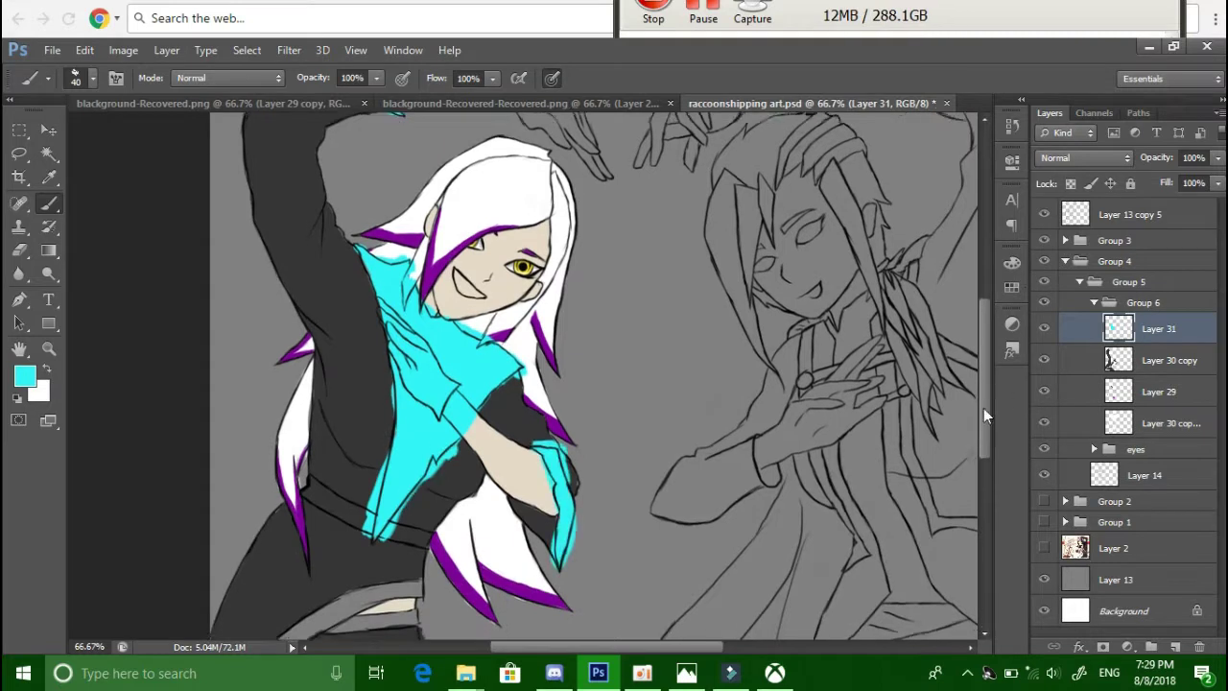
- Paint the belt and the trim bands around the hip opening cyan on Layer 31
{"action": "scroll", "coordinate": [432, 461], "scroll_direction": "down", "scroll_amount": 2}
{"action": "left_click_drag", "start_coordinate": [336, 490], "coordinate": [425, 454]}
{"action": "left_click_drag", "start_coordinate": [304, 353], "coordinate": [432, 411]}
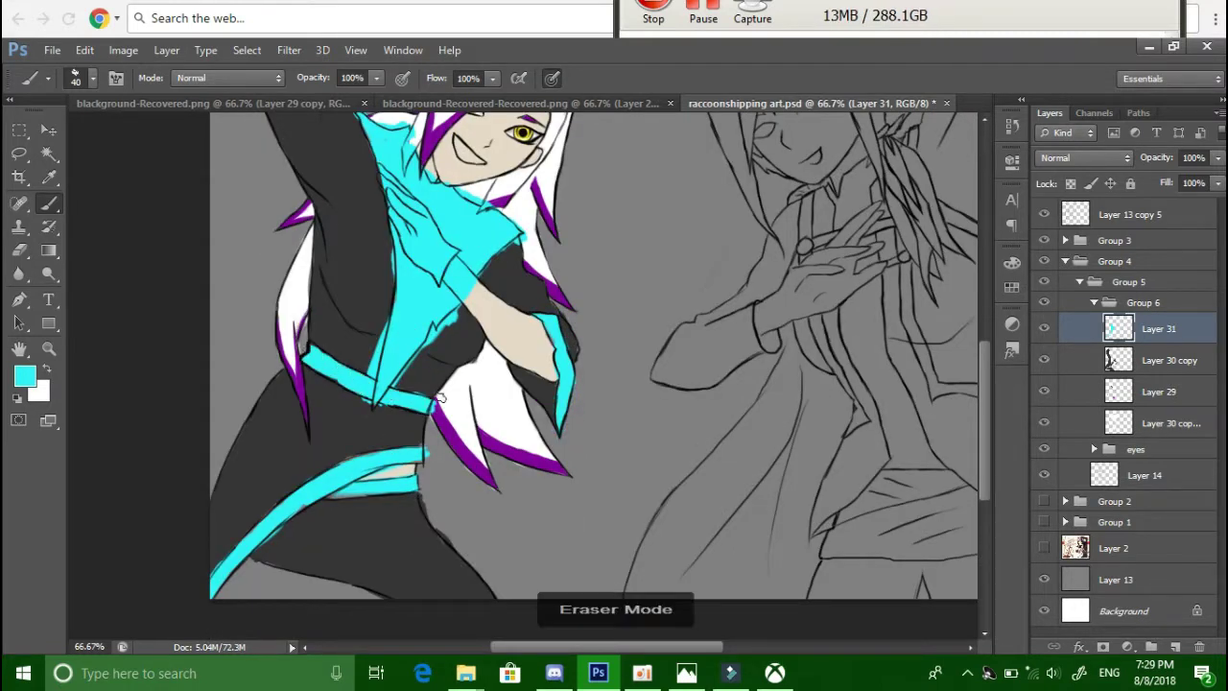
- Erase the cyan spill around the belt and collar edges, and duplicate Layer 31
{"action": "left_click_drag", "start_coordinate": [355, 389], "coordinate": [394, 390]}
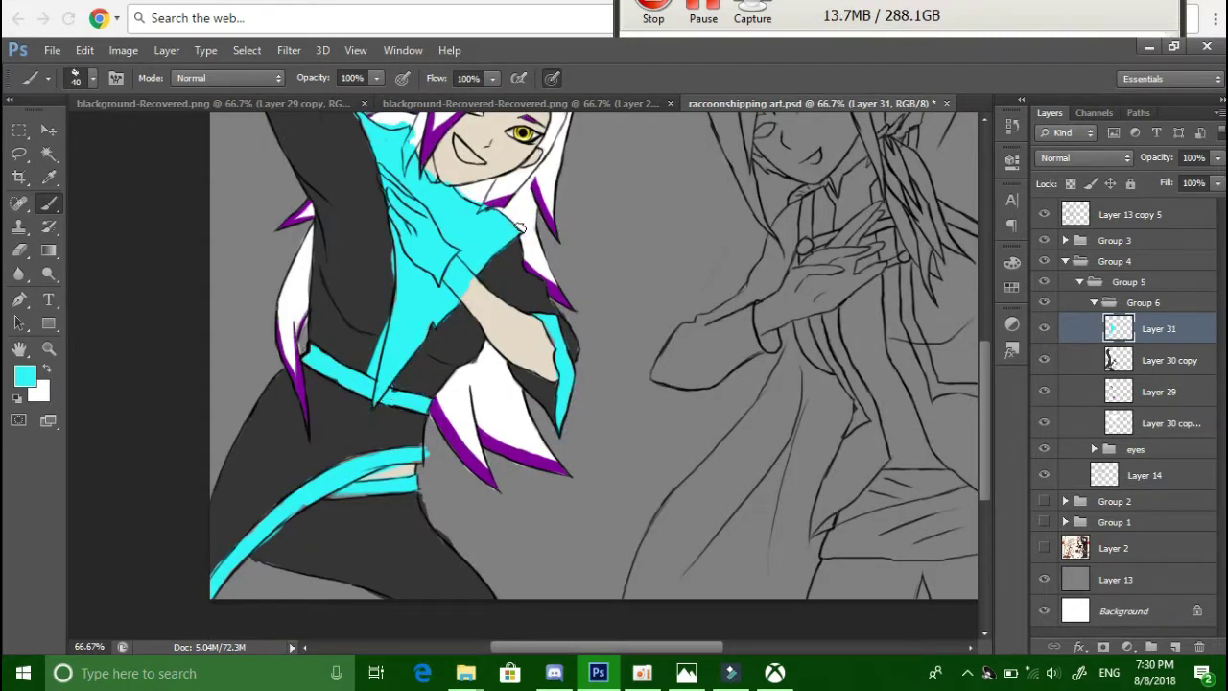
{"action": "scroll", "coordinate": [413, 134], "scroll_direction": "up", "scroll_amount": 2}
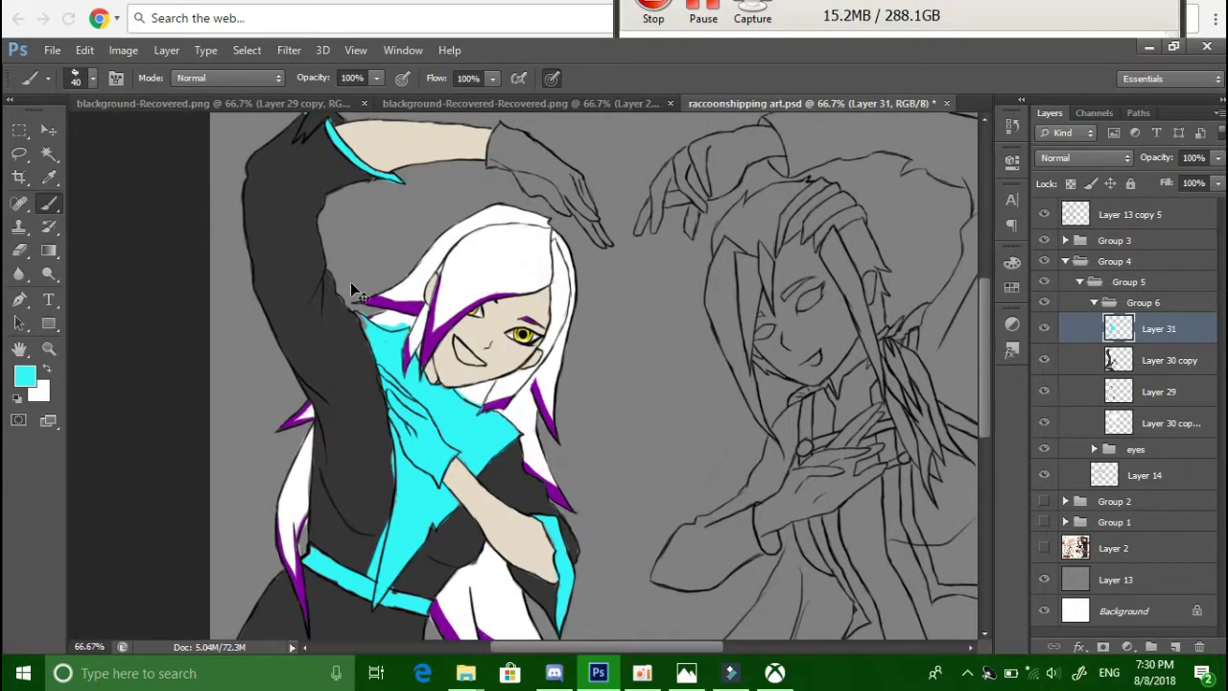
{"action": "scroll", "coordinate": [424, 191], "scroll_direction": "down", "scroll_amount": 2}
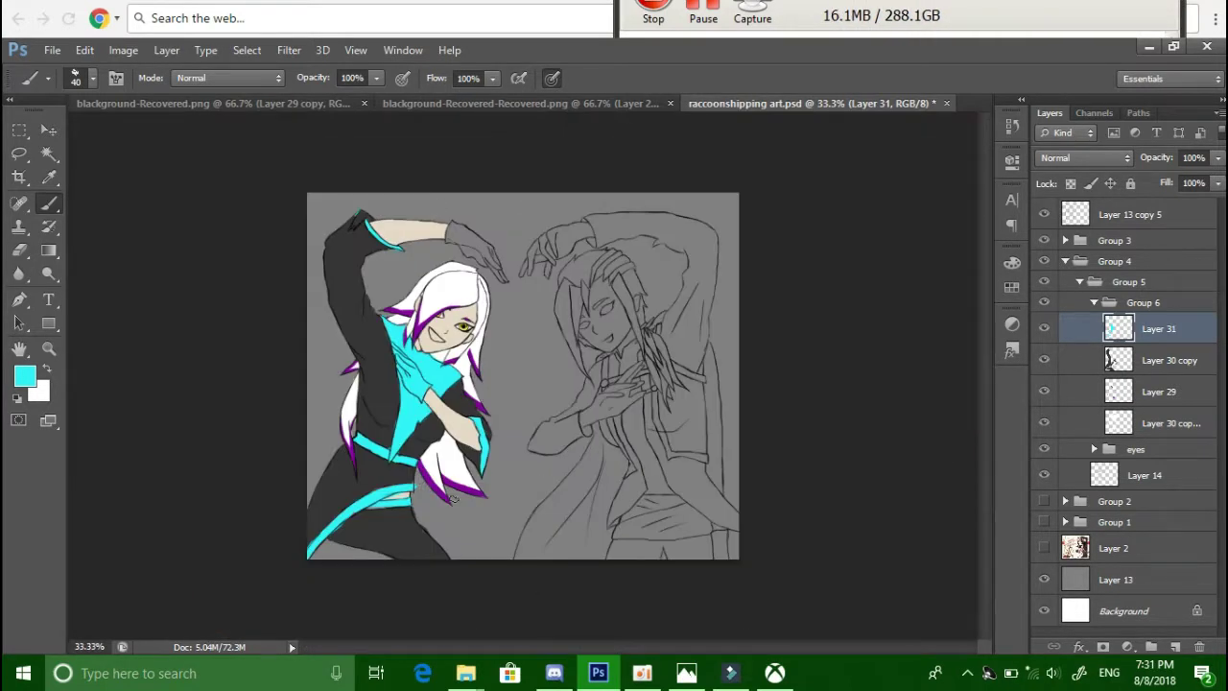
{"action": "key", "text": "ctrl+j"}
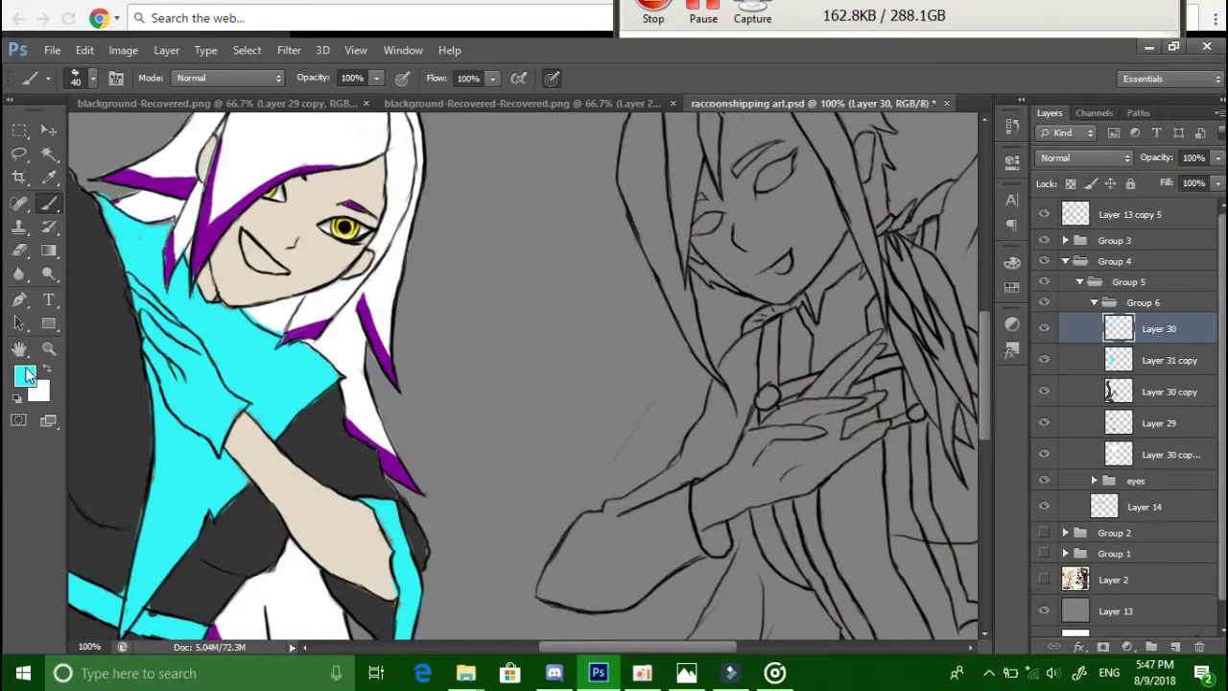
- Pick a near-black color and fill the glove resting on the chest on Layer 30 with a size 15 brush
{"action": "left_click", "coordinate": [25, 376]}
{"action": "left_click", "coordinate": [1020, 121]}
{"action": "left_click_drag", "start_coordinate": [178, 379], "coordinate": [201, 403]}
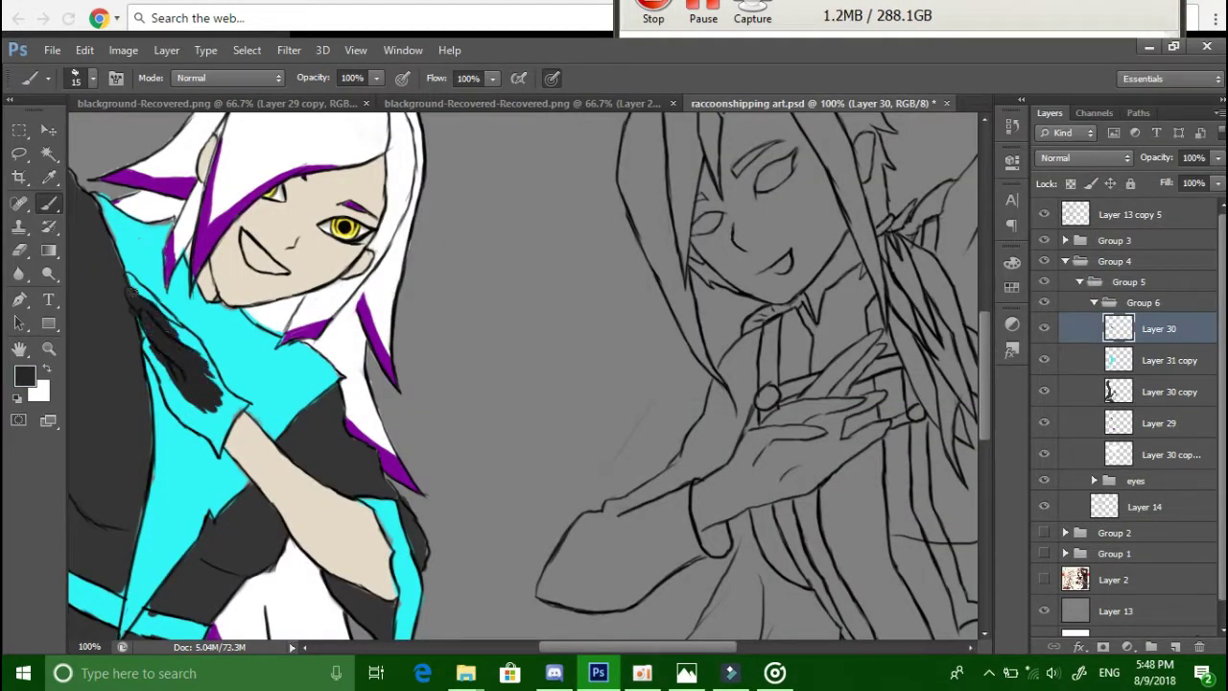
- Fill the raised hand's glove and the open mouth with near-black on Layer 30
{"action": "left_click_drag", "start_coordinate": [987, 359], "coordinate": [987, 260]}
{"action": "mouse_move", "coordinate": [298, 274]}
{"action": "left_mouse_down"}
{"action": "mouse_move", "coordinate": [329, 302]}
{"action": "mouse_move", "coordinate": [340, 295]}
{"action": "mouse_move", "coordinate": [459, 416]}
{"action": "mouse_move", "coordinate": [462, 384]}
{"action": "left_mouse_up"}
{"action": "left_click_drag", "start_coordinate": [985, 295], "coordinate": [985, 398]}
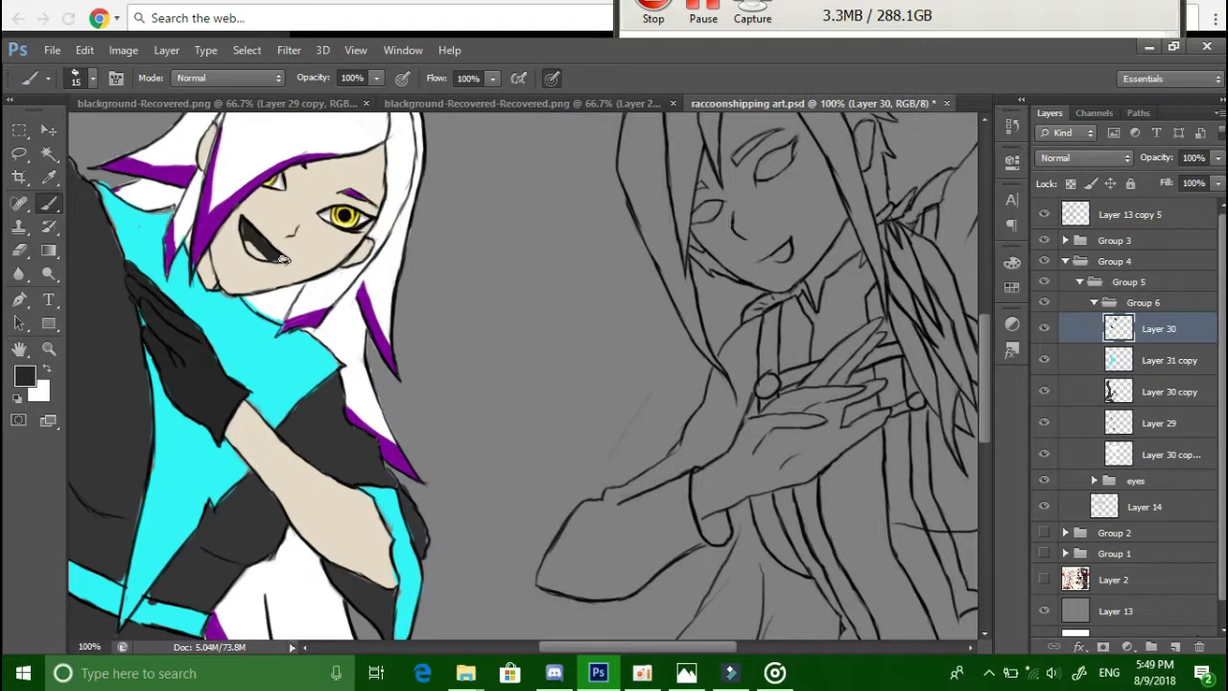
- Pick a muted pink and paint the tongue inside the open mouth
{"action": "key", "text": "ctrl+plus"}
{"action": "scroll", "coordinate": [409, 318], "scroll_direction": "up", "scroll_amount": 5}
{"action": "left_click", "coordinate": [25, 377]}
{"action": "left_click", "coordinate": [644, 169]}
{"action": "left_click", "coordinate": [1020, 121]}
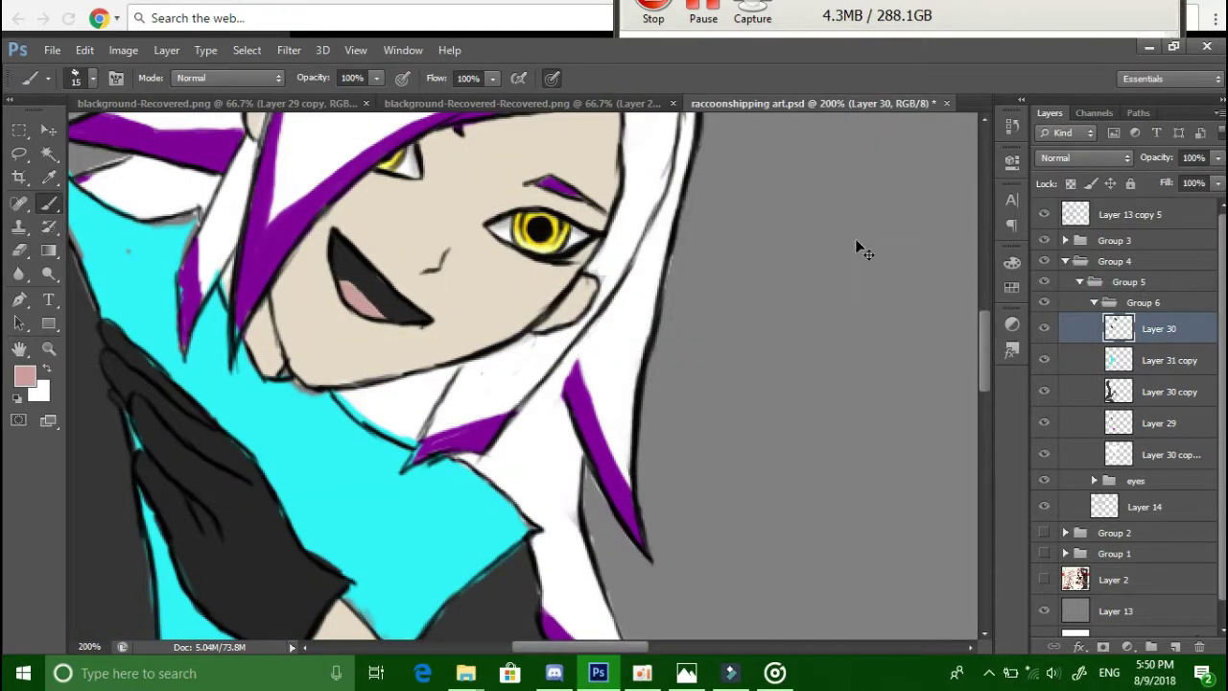
- Add a new layer below Layer 30 copy and fill the remaining leg area with dark gray using a size 60 brush
{"action": "key", "text": "ctrl+minus"}
{"action": "key", "text": "ctrl+minus"}
{"action": "key", "text": "ctrl+minus"}
{"action": "key", "text": "ctrl+minus"}
{"action": "left_click", "coordinate": [1124, 392]}
{"action": "left_click", "coordinate": [1175, 647], "text": "ctrl"}
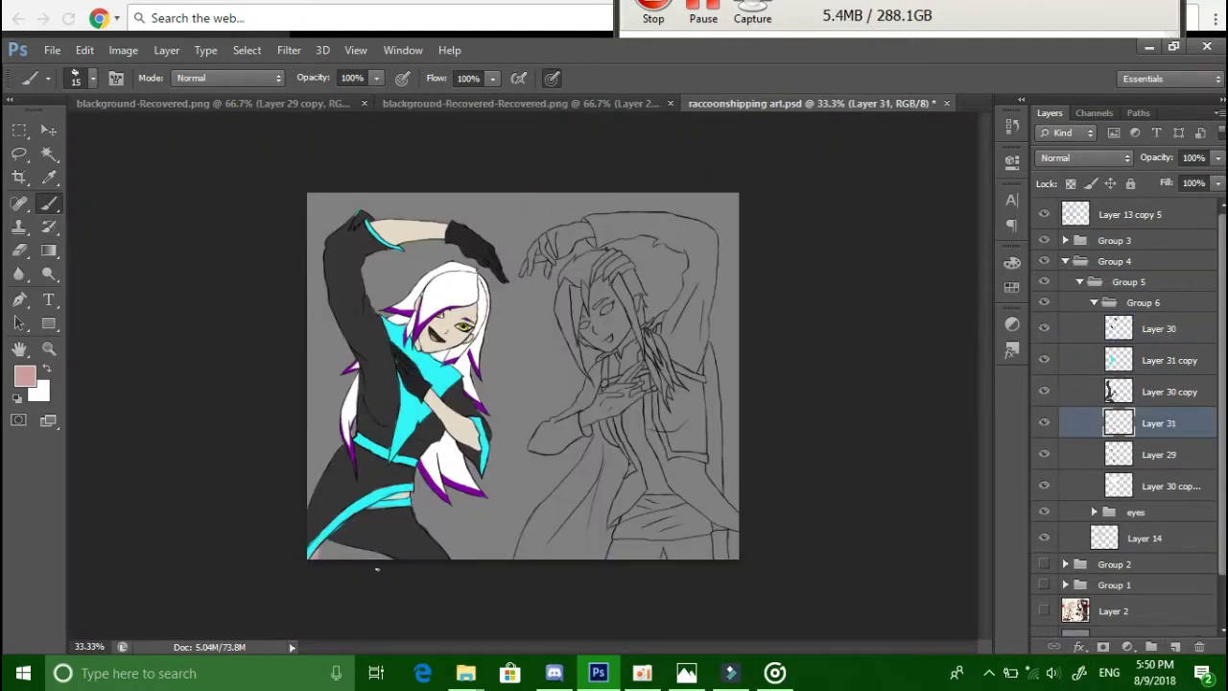
{"action": "left_click", "coordinate": [316, 553], "text": "alt"}
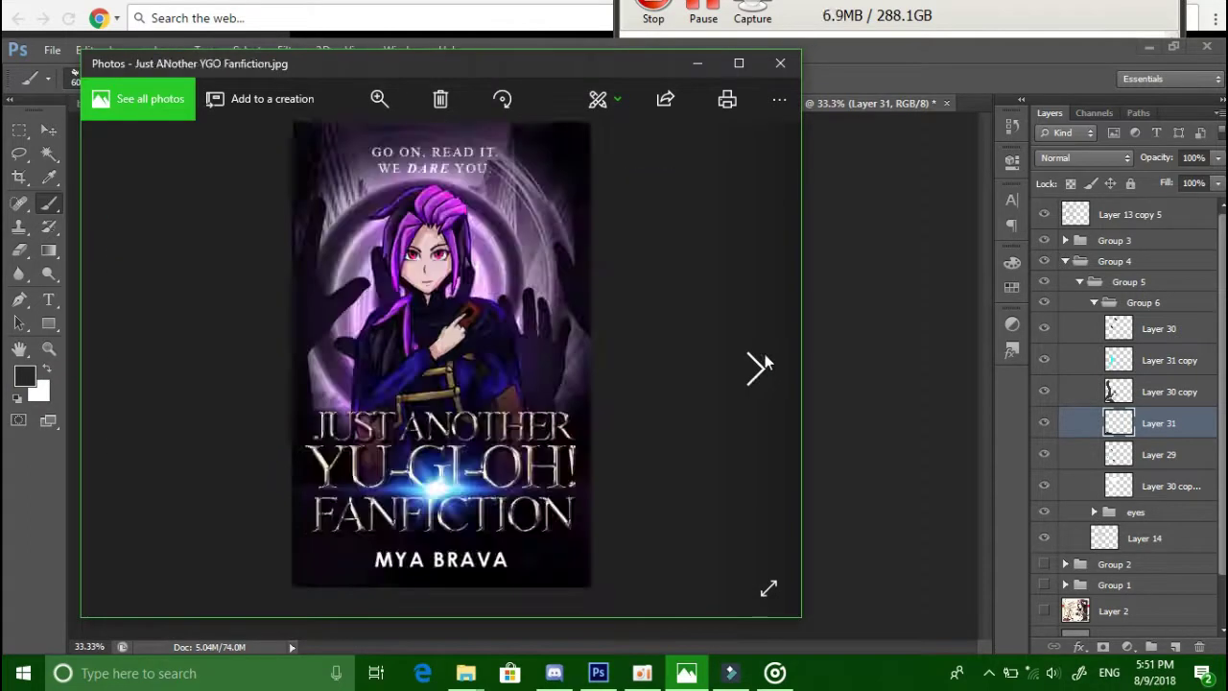
- Open the Yuzu Hiragi reference image, sample its light skin tone and return to raccoonshipping art.psd
{"action": "left_click", "coordinate": [52, 50]}
{"action": "left_click", "coordinate": [67, 90]}
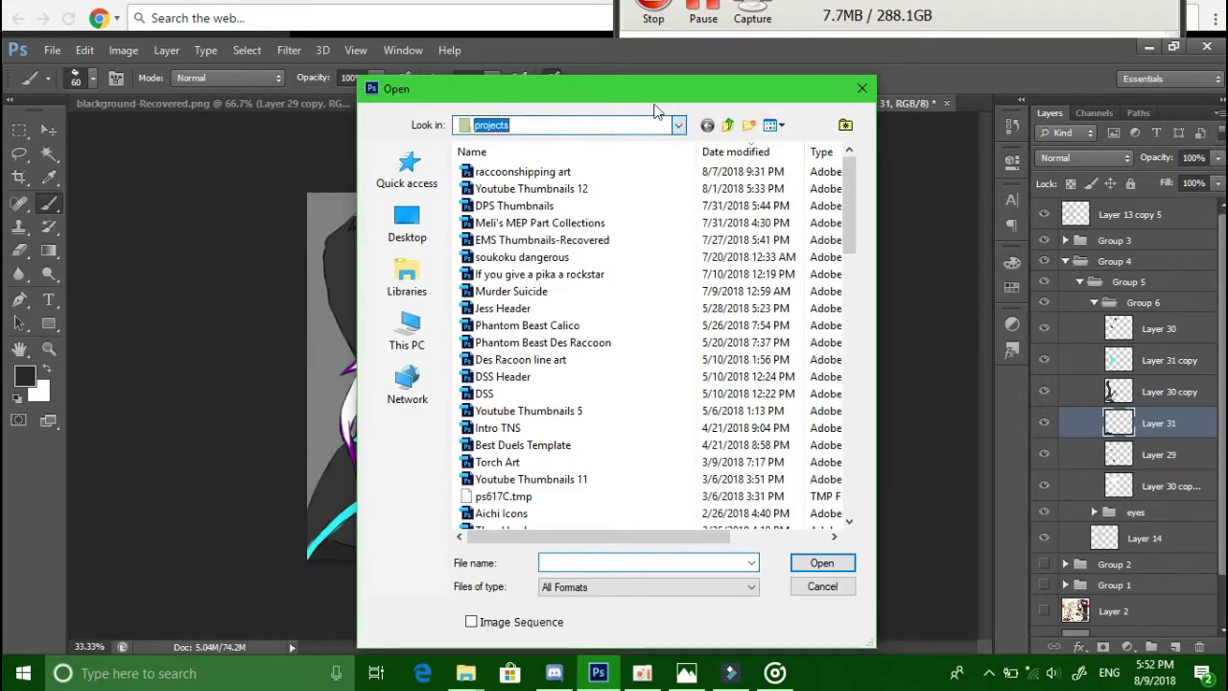
{"action": "scroll", "coordinate": [856, 433], "scroll_direction": "down", "scroll_amount": 10}
{"action": "scroll", "coordinate": [856, 433], "scroll_direction": "up", "scroll_amount": 5}
{"action": "double_click", "coordinate": [596, 252]}
{"action": "left_click", "coordinate": [519, 368], "text": "alt"}
{"action": "left_click", "coordinate": [671, 103]}
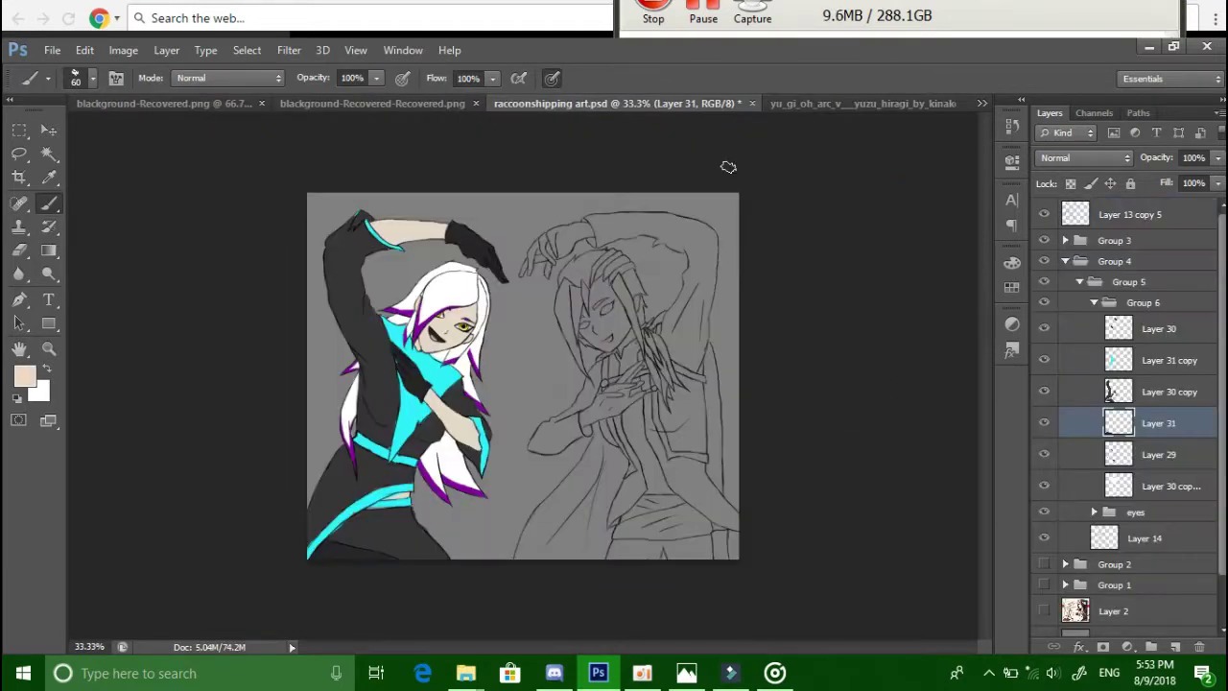
- Collapse the first character's groups and add a new layer above Group 4 inside its own group
{"action": "key", "text": "ctrl+plus"}
{"action": "left_click", "coordinate": [1094, 302]}
{"action": "left_click", "coordinate": [1075, 282]}
{"action": "left_click", "coordinate": [1065, 261]}
{"action": "left_click", "coordinate": [1176, 647]}
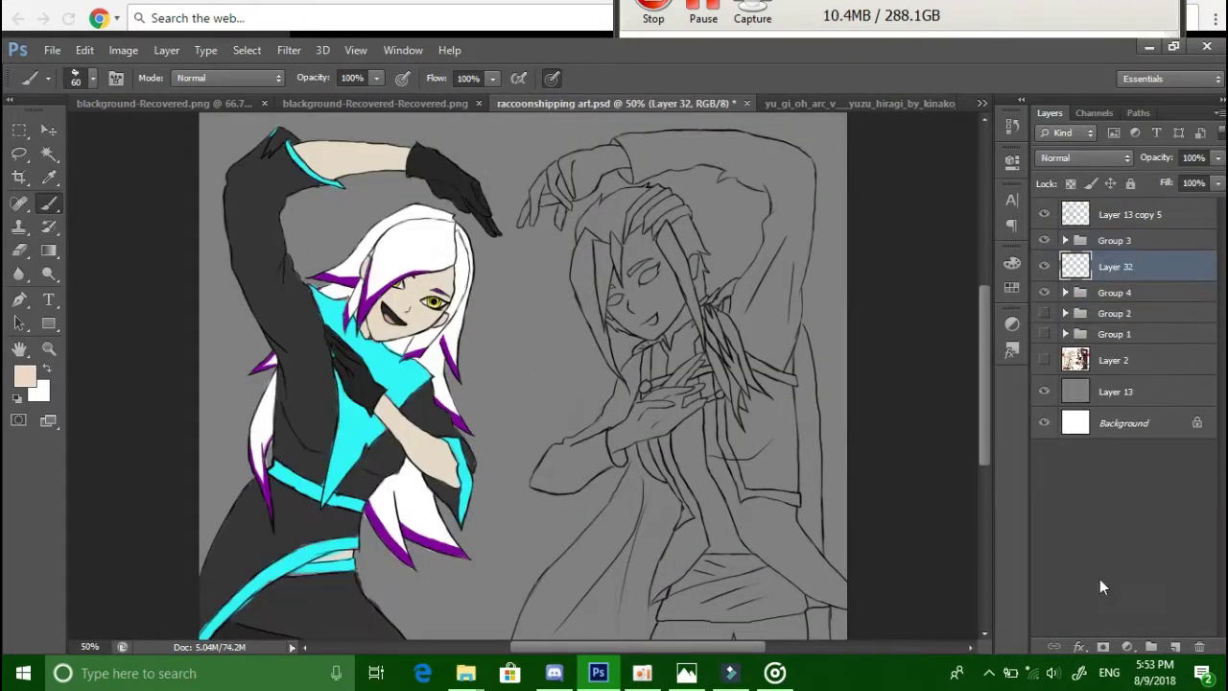
{"action": "key", "text": "g"}
{"action": "key", "text": "ctrl+g"}
{"action": "left_click", "coordinate": [1130, 287]}
- Paint the second character's face with the sampled skin tone on Layer 32 using a size 20 brush, erasing the spill
{"action": "key", "text": "ctrl+plus"}
{"action": "mouse_move", "coordinate": [537, 154]}
{"action": "left_mouse_down"}
{"action": "mouse_move", "coordinate": [811, 217]}
{"action": "mouse_move", "coordinate": [797, 278]}
{"action": "mouse_move", "coordinate": [733, 158]}
{"action": "left_mouse_up"}
{"action": "key", "text": "ctrl+z"}
{"action": "key", "text": "b"}
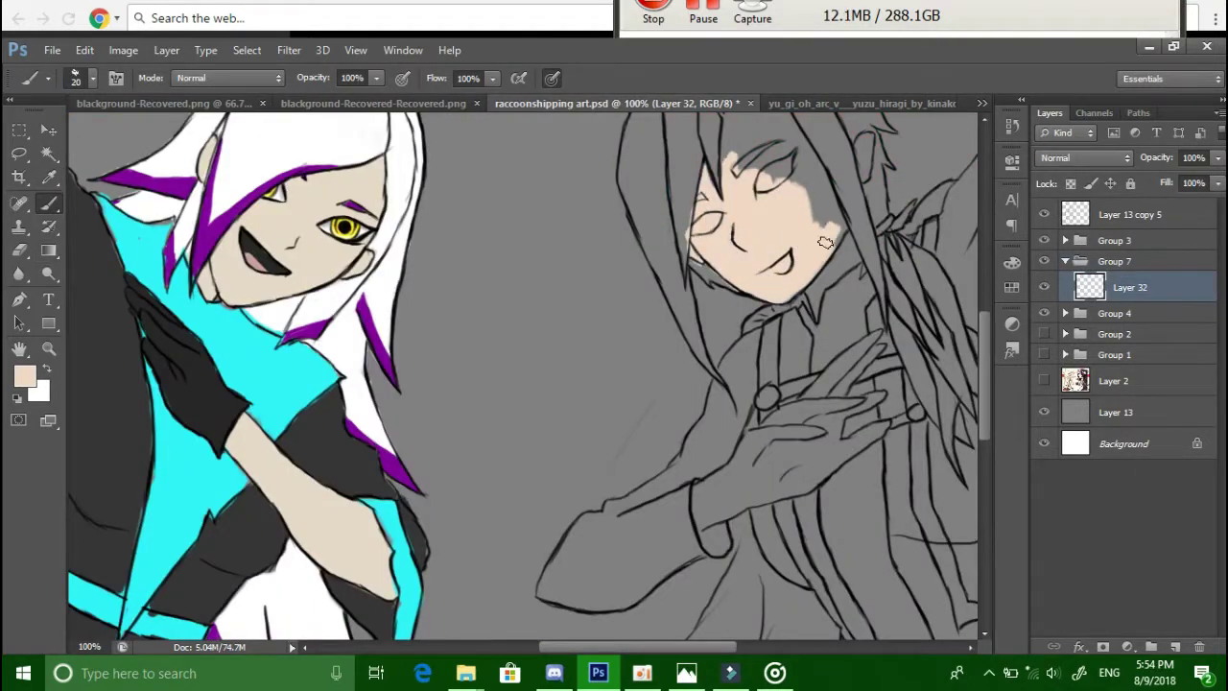
{"action": "left_click_drag", "start_coordinate": [826, 242], "coordinate": [825, 384]}
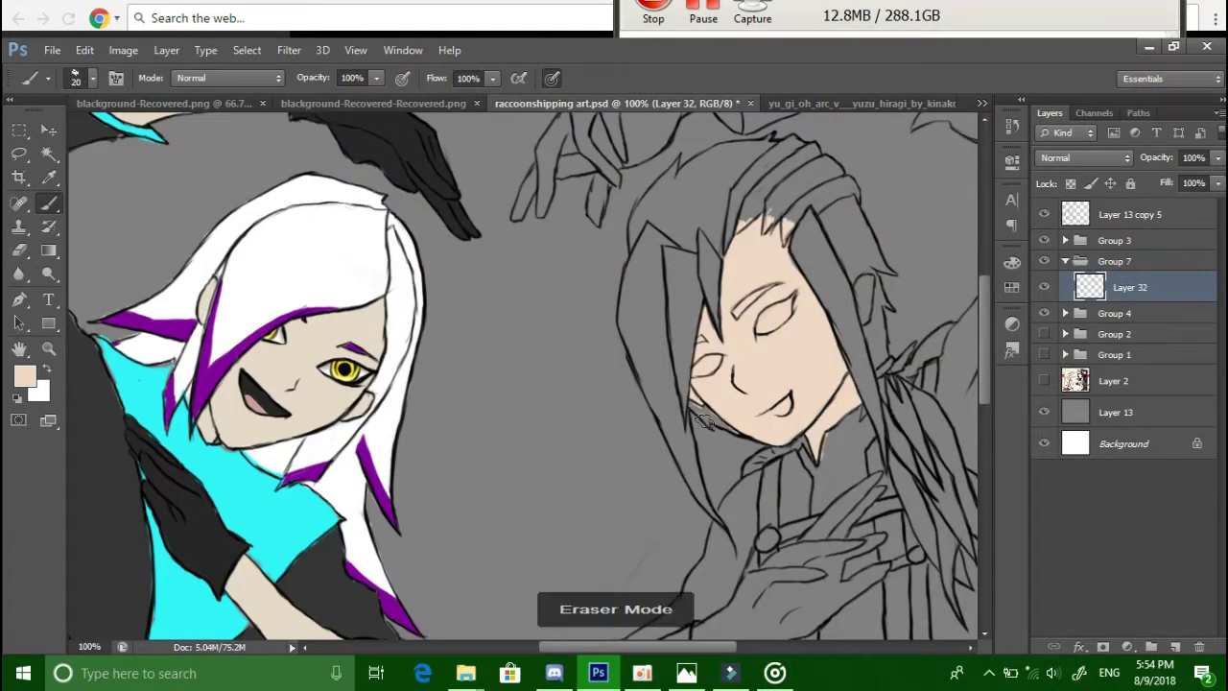
{"action": "left_click_drag", "start_coordinate": [792, 221], "coordinate": [763, 240]}
- Fill the second character's hand on the chest with the skin tone on Layer 32
{"action": "scroll", "coordinate": [989, 353], "scroll_direction": "down", "scroll_amount": 5}
{"action": "left_click_drag", "start_coordinate": [758, 345], "coordinate": [806, 393]}
{"action": "mouse_move", "coordinate": [710, 431]}
{"action": "left_mouse_down"}
{"action": "mouse_move", "coordinate": [891, 361]}
{"action": "mouse_move", "coordinate": [882, 316]}
{"action": "left_mouse_up"}
{"action": "left_click_drag", "start_coordinate": [767, 403], "coordinate": [873, 288]}
- Fill the second character's raised hand with the skin tone and erase the spill around the fingers and wrist
{"action": "scroll", "coordinate": [825, 288], "scroll_direction": "up", "scroll_amount": 4}
{"action": "scroll", "coordinate": [710, 252], "scroll_direction": "up", "scroll_amount": 5}
{"action": "mouse_move", "coordinate": [691, 230]}
{"action": "left_mouse_down"}
{"action": "mouse_move", "coordinate": [710, 253]}
{"action": "mouse_move", "coordinate": [677, 311]}
{"action": "mouse_move", "coordinate": [623, 355]}
{"action": "mouse_move", "coordinate": [573, 338]}
{"action": "left_mouse_up"}
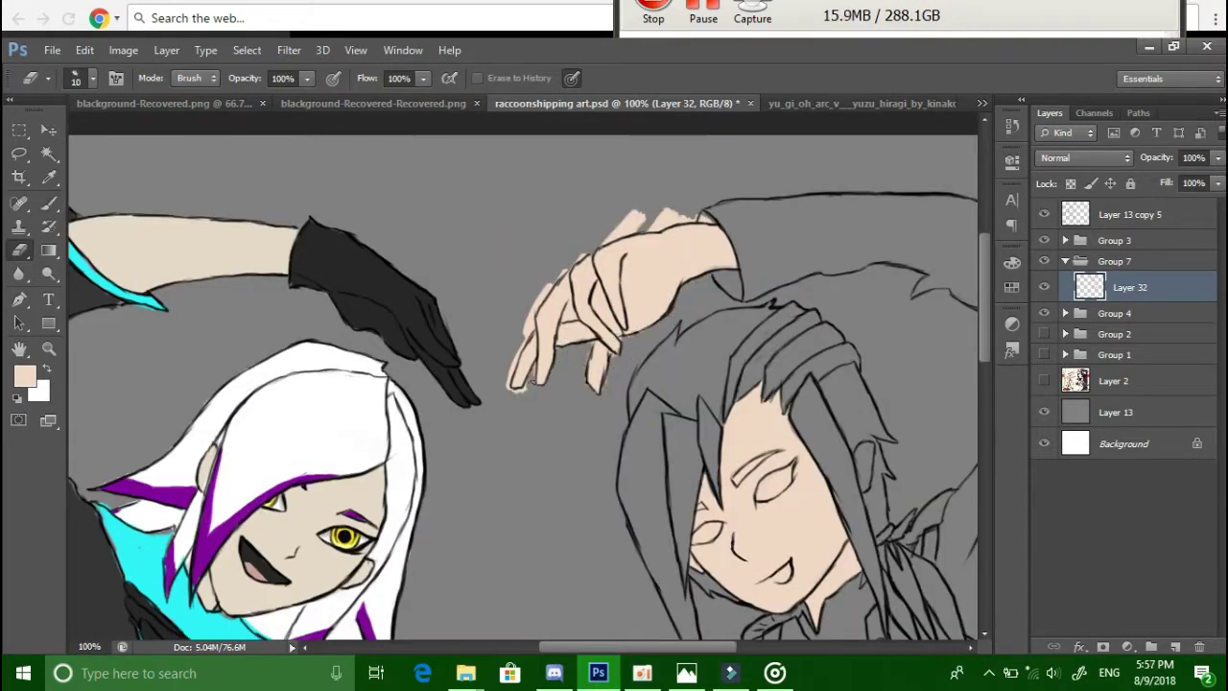
{"action": "key", "text": "b"}
{"action": "scroll", "coordinate": [654, 209], "scroll_direction": "down", "scroll_amount": 2}
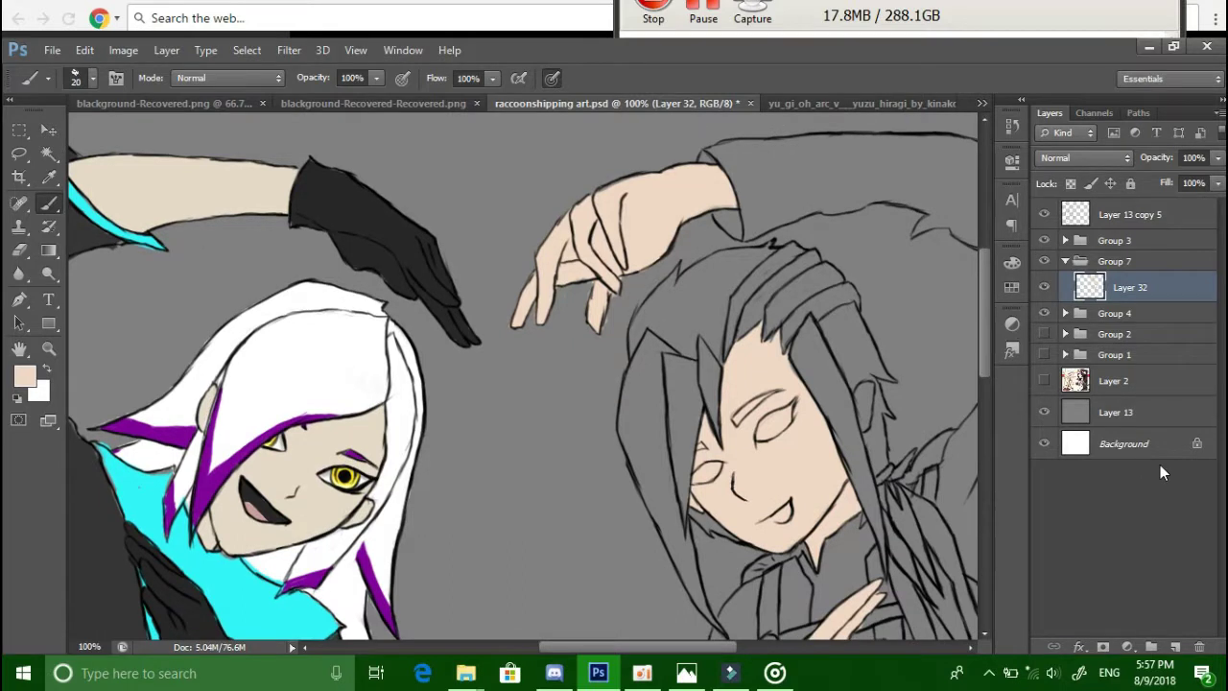
- Create a group named eyes inside Group 7 and add a new layer in it
{"action": "left_click", "coordinate": [1152, 647]}
{"action": "double_click", "coordinate": [1118, 287]}
{"action": "type", "text": "eyes"}
{"action": "left_click", "coordinate": [1175, 647]}
{"action": "key", "text": "e"}
- Examine the eyes of the purple-haired character in the kayda.png reference in Photos
{"action": "left_click", "coordinate": [686, 673]}
{"action": "left_click", "coordinate": [686, 672]}
{"action": "left_click", "coordinate": [686, 672]}
{"action": "scroll", "coordinate": [386, 108], "scroll_direction": "up", "scroll_amount": 3}
{"action": "left_click", "coordinate": [698, 63]}
{"action": "left_click", "coordinate": [687, 673]}
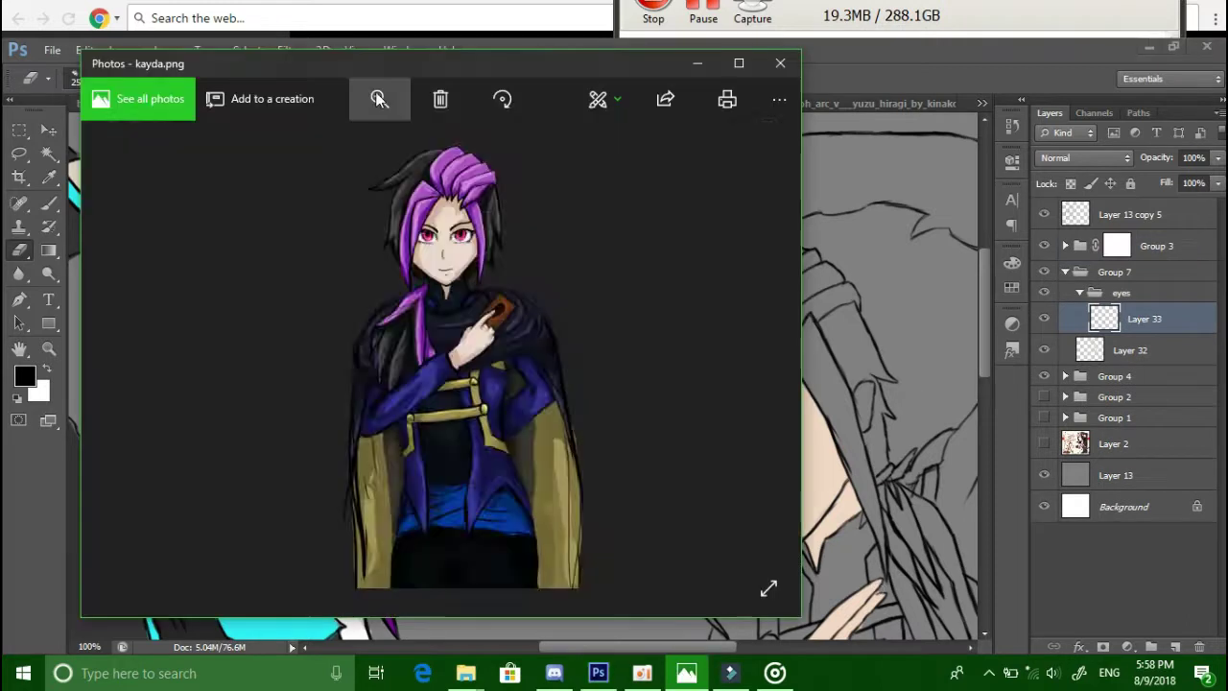
{"action": "scroll", "coordinate": [536, 377], "scroll_direction": "up", "scroll_amount": 3}
{"action": "left_click", "coordinate": [698, 63]}
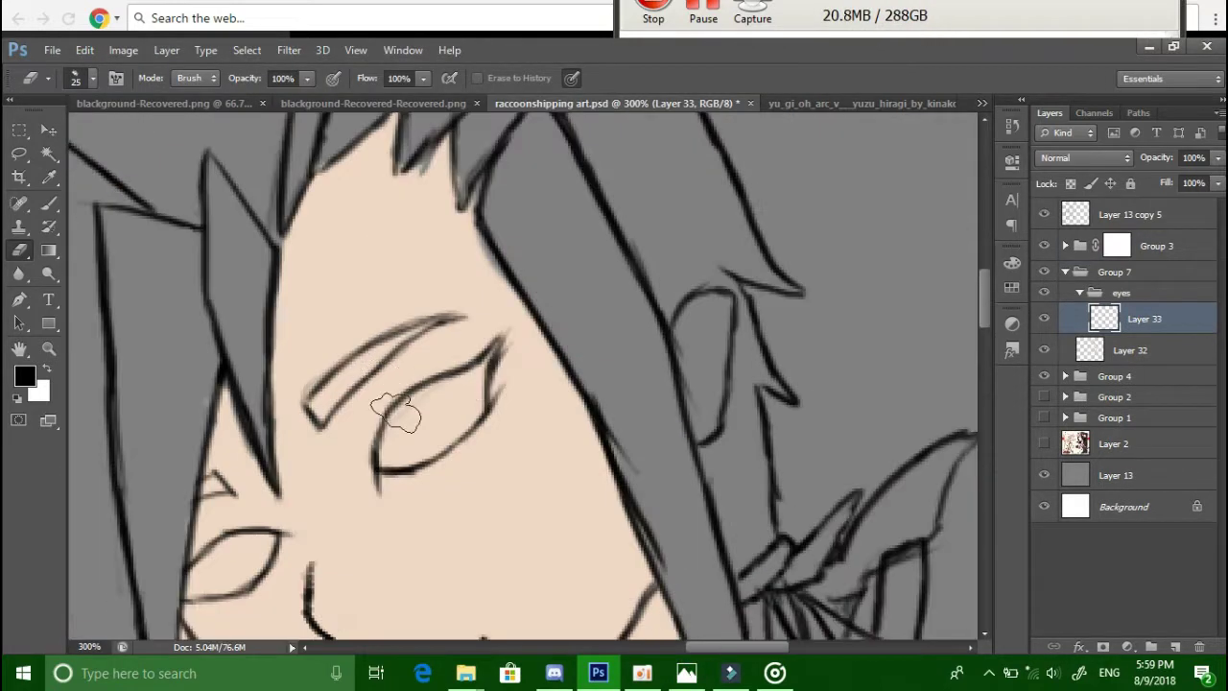
- Redraw the upper lid line of the second character's larger eye in black on Layer 33 with a size 4 brush
{"action": "left_click", "coordinate": [687, 673]}
{"action": "left_click", "coordinate": [686, 672]}
{"action": "key", "text": "ctrl+z"}
{"action": "key", "text": "ctrl+z"}
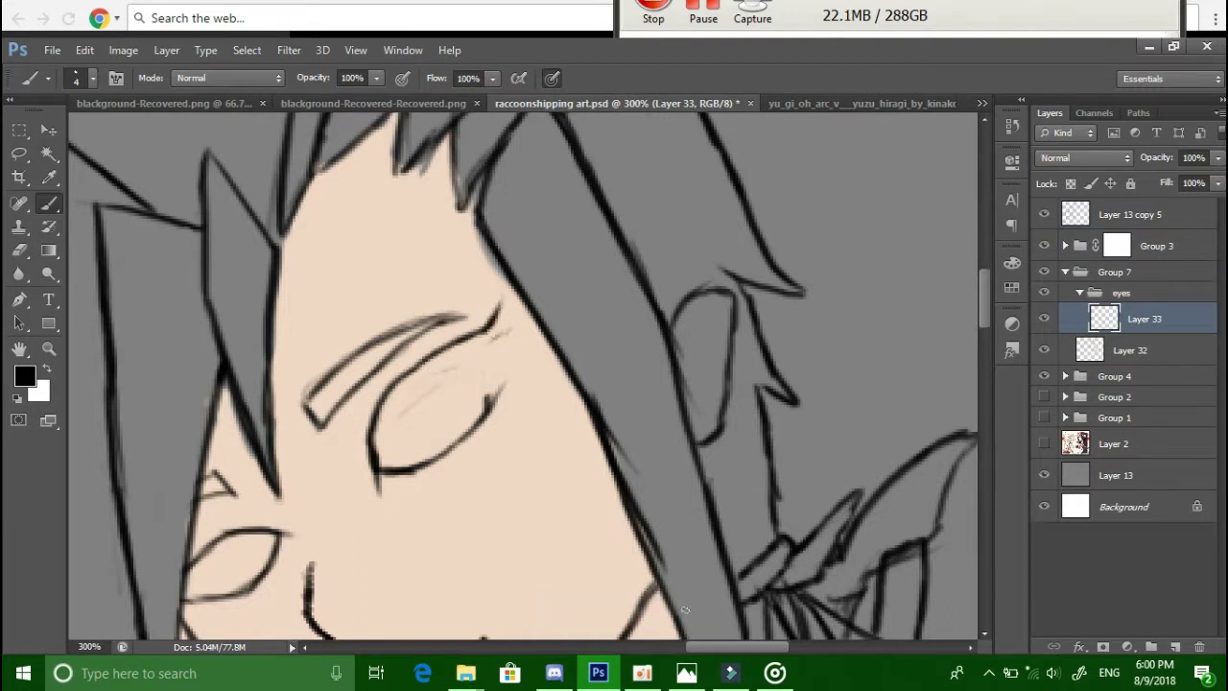
- Save the artwork and duplicate Layer 33
{"action": "key", "text": "s"}
{"action": "key", "text": "ctrl+j"}
{"action": "key", "text": "x"}
{"action": "key", "text": "b"}
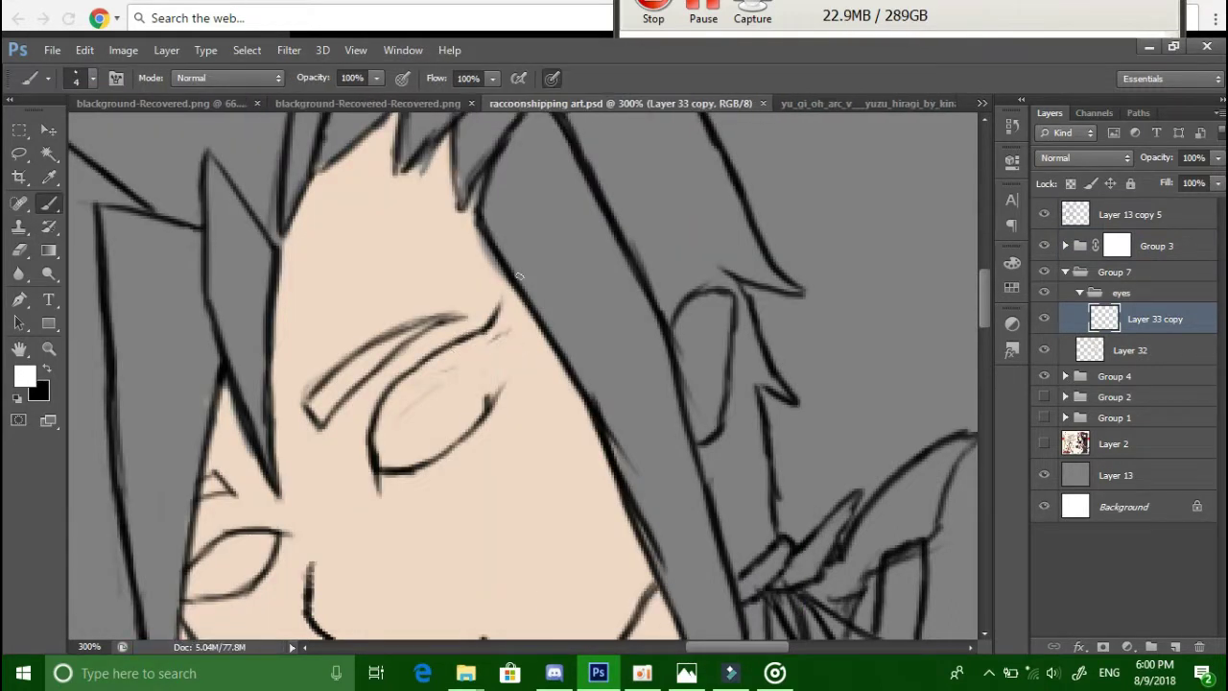
{"action": "left_click", "coordinate": [667, 24]}
{"action": "left_click", "coordinate": [658, 13]}
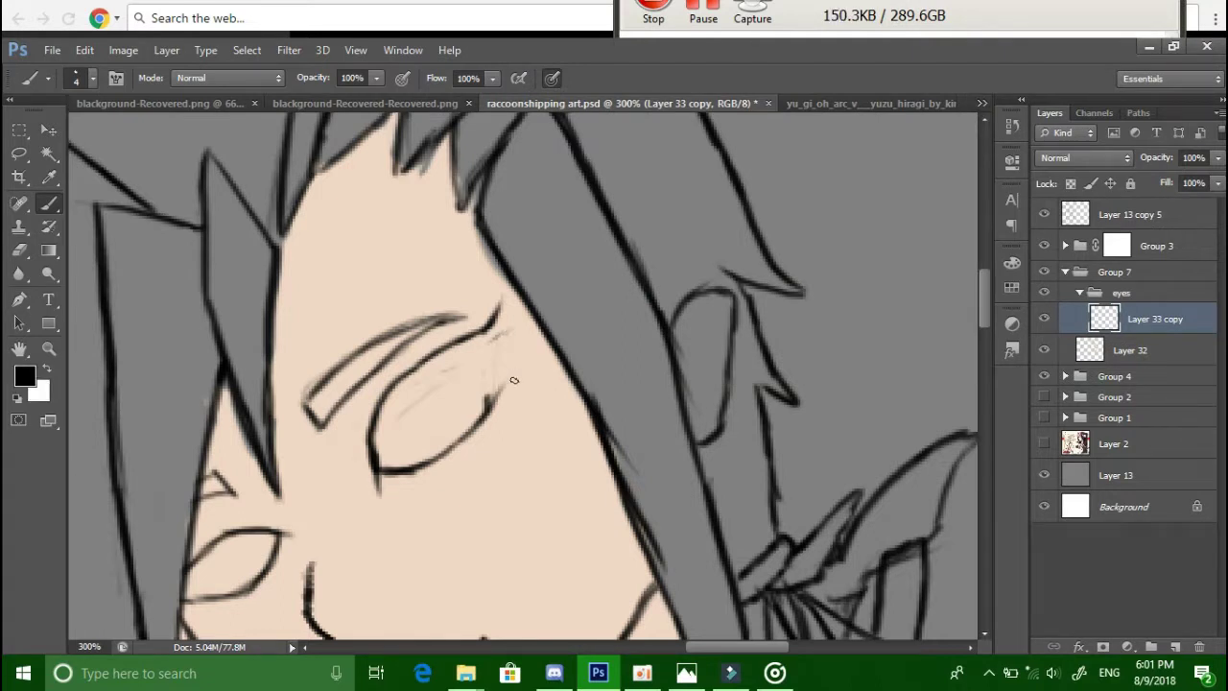
- Draw the eye's outer edge in black on Layer 33 copy 2 and remove part of the old lower lid on Group 3's mask
{"action": "mouse_move", "coordinate": [1183, 629]}
{"action": "left_mouse_down"}
{"action": "mouse_move", "coordinate": [1174, 646]}
{"action": "mouse_move", "coordinate": [1200, 645]}
{"action": "left_mouse_up"}
{"action": "left_click_drag", "start_coordinate": [483, 330], "coordinate": [495, 404]}
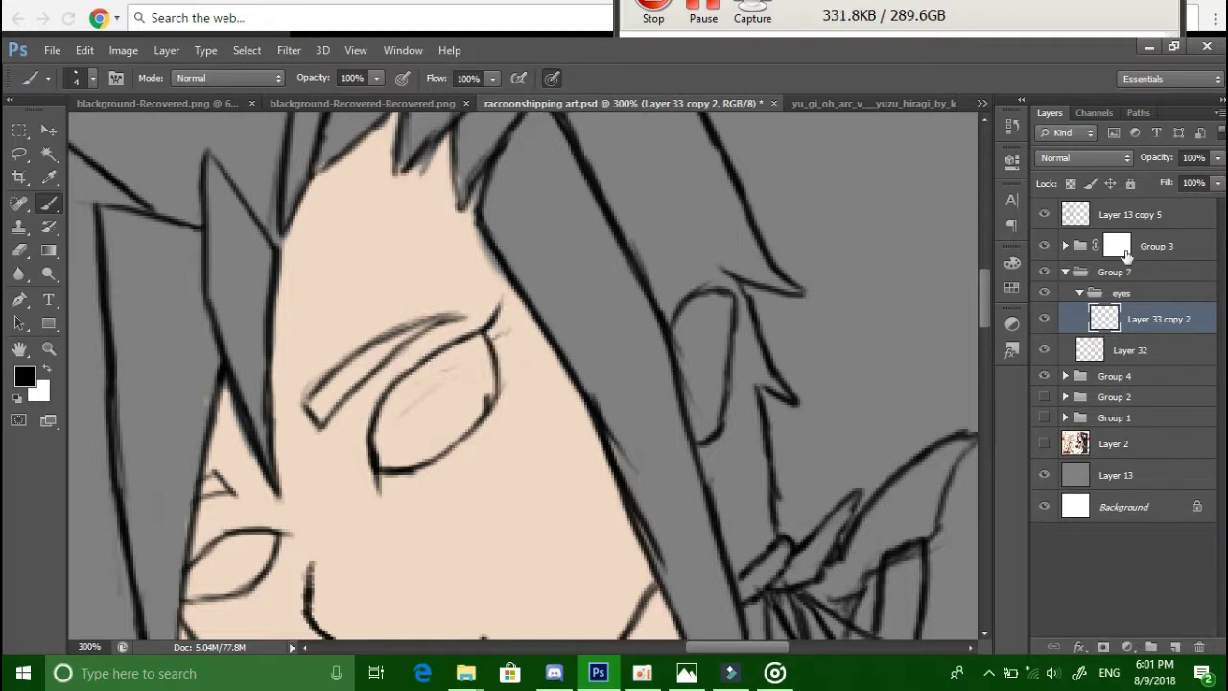
{"action": "left_click", "coordinate": [1118, 246]}
{"action": "key", "text": "ctrl+z"}
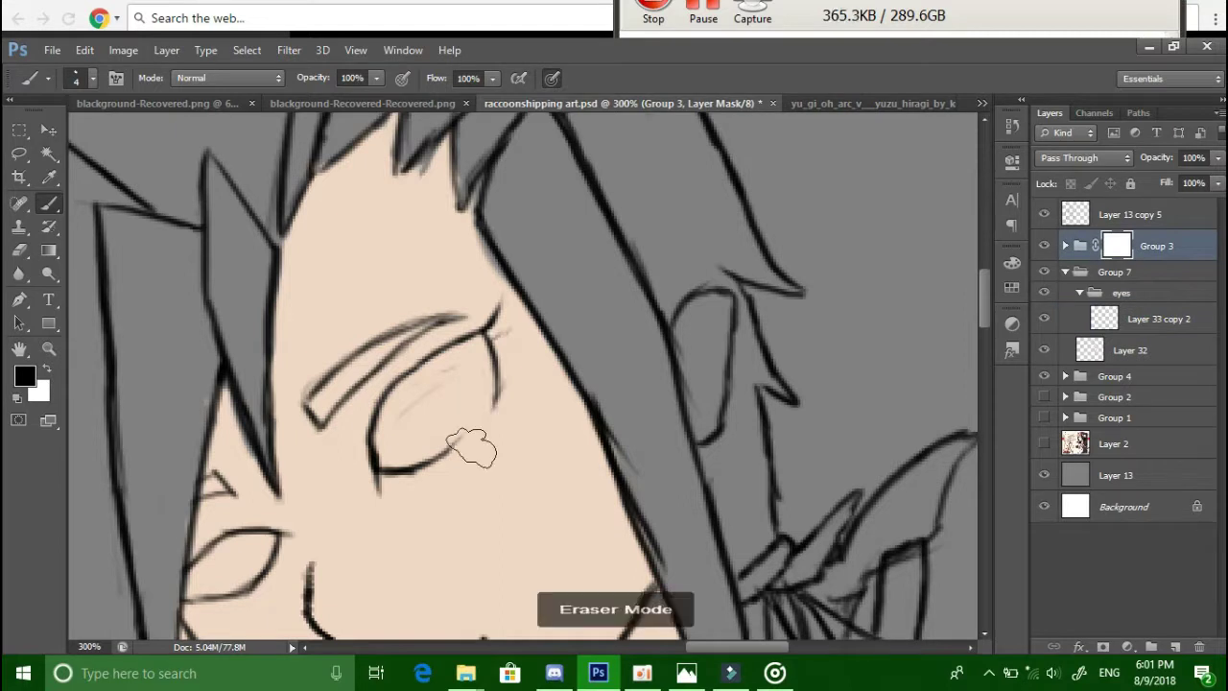
{"action": "left_click", "coordinate": [1138, 321]}
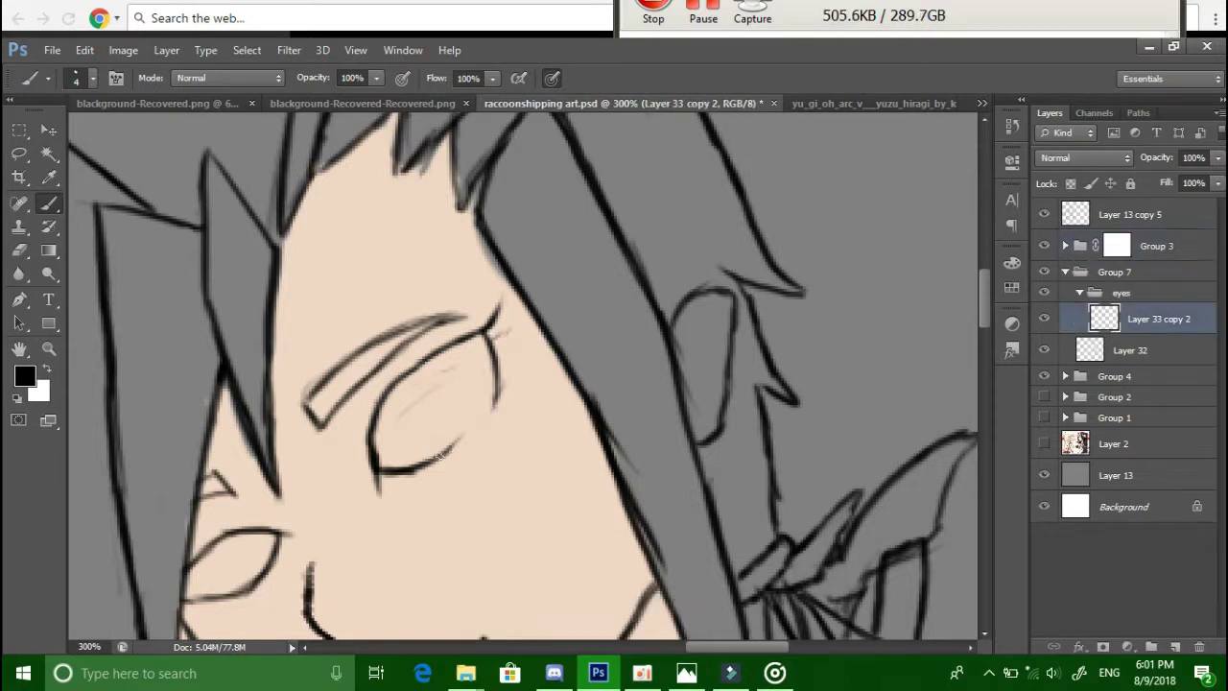
- Redraw the eye's lower lid line and add a lash stroke at the outer corner in black on Layer 33 copy 2
{"action": "left_click", "coordinate": [729, 671]}
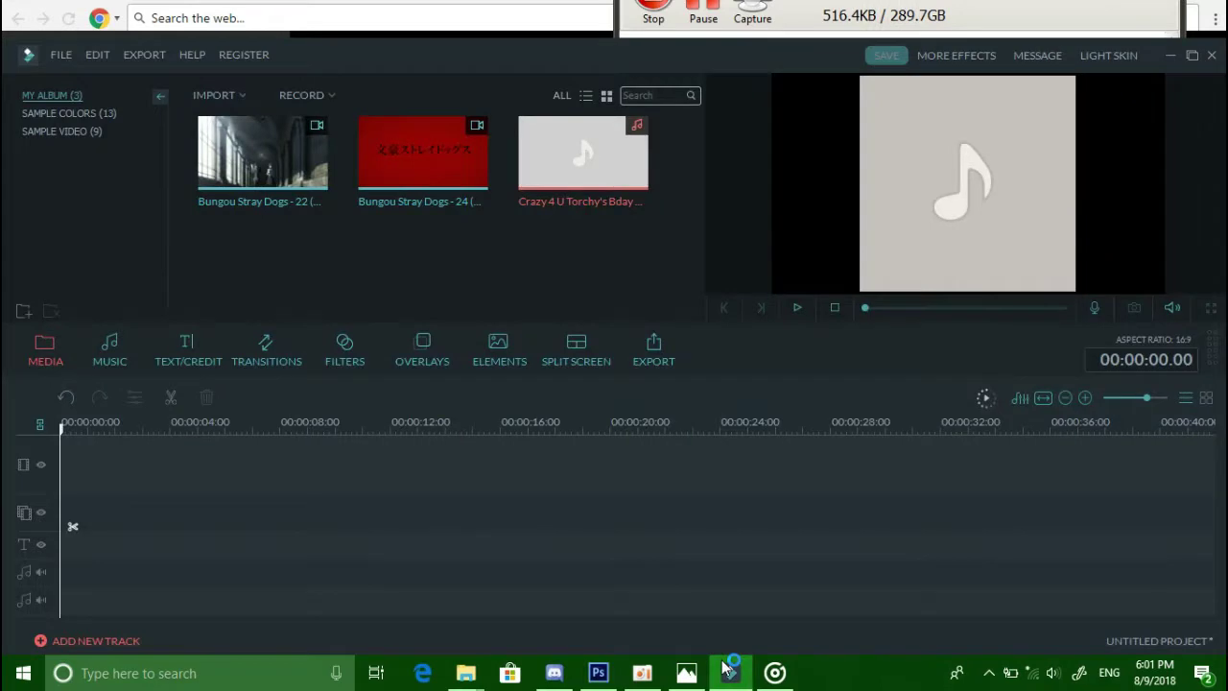
{"action": "left_click", "coordinate": [686, 672]}
{"action": "left_click", "coordinate": [603, 670]}
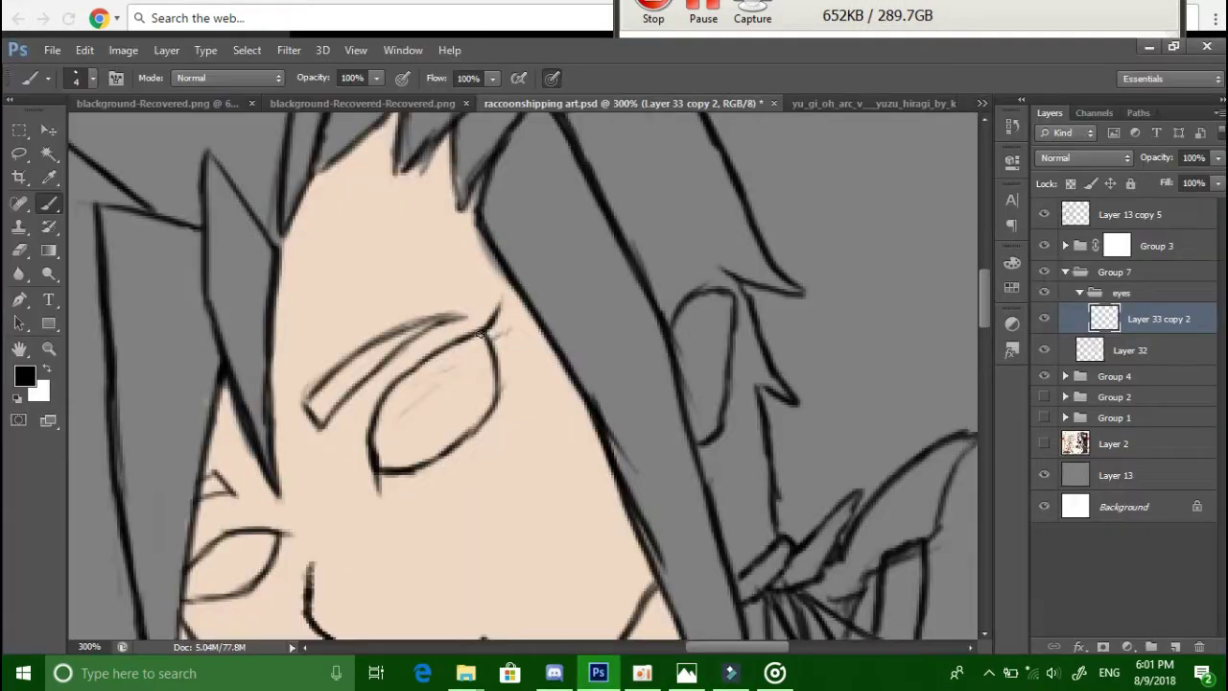
{"action": "key", "text": "ctrl+Tab"}
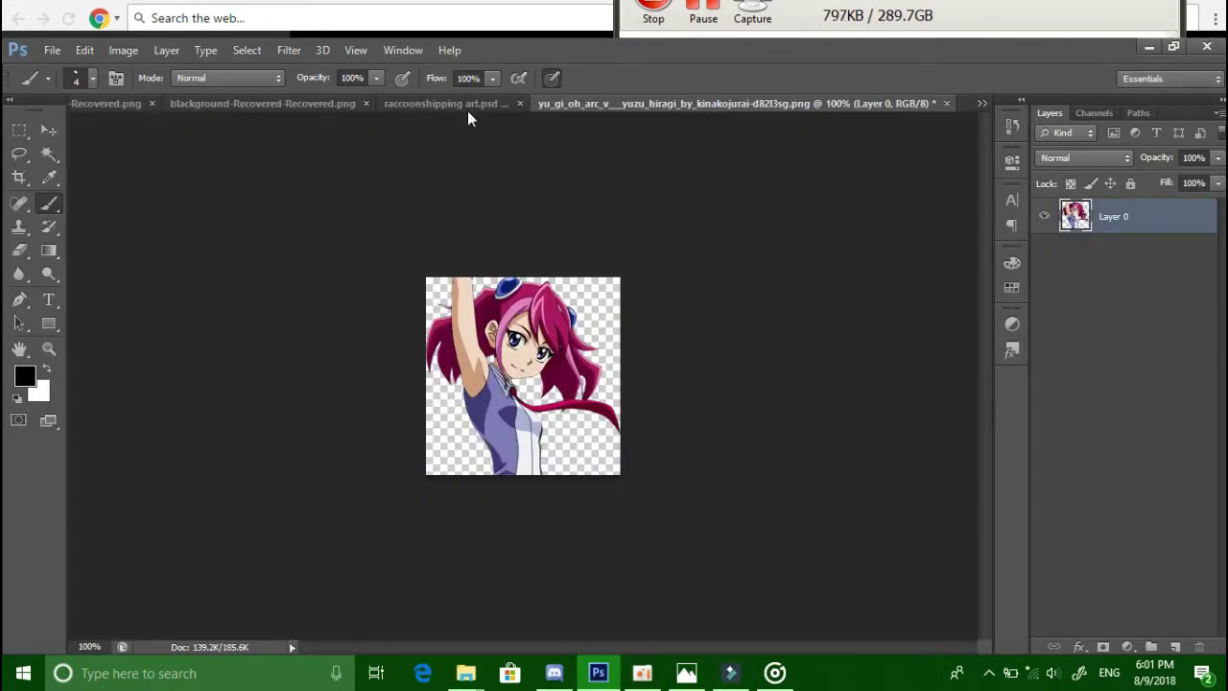
{"action": "left_click", "coordinate": [468, 105]}
{"action": "left_click_drag", "start_coordinate": [485, 336], "coordinate": [528, 357]}
{"action": "key", "text": "ctrl+w"}
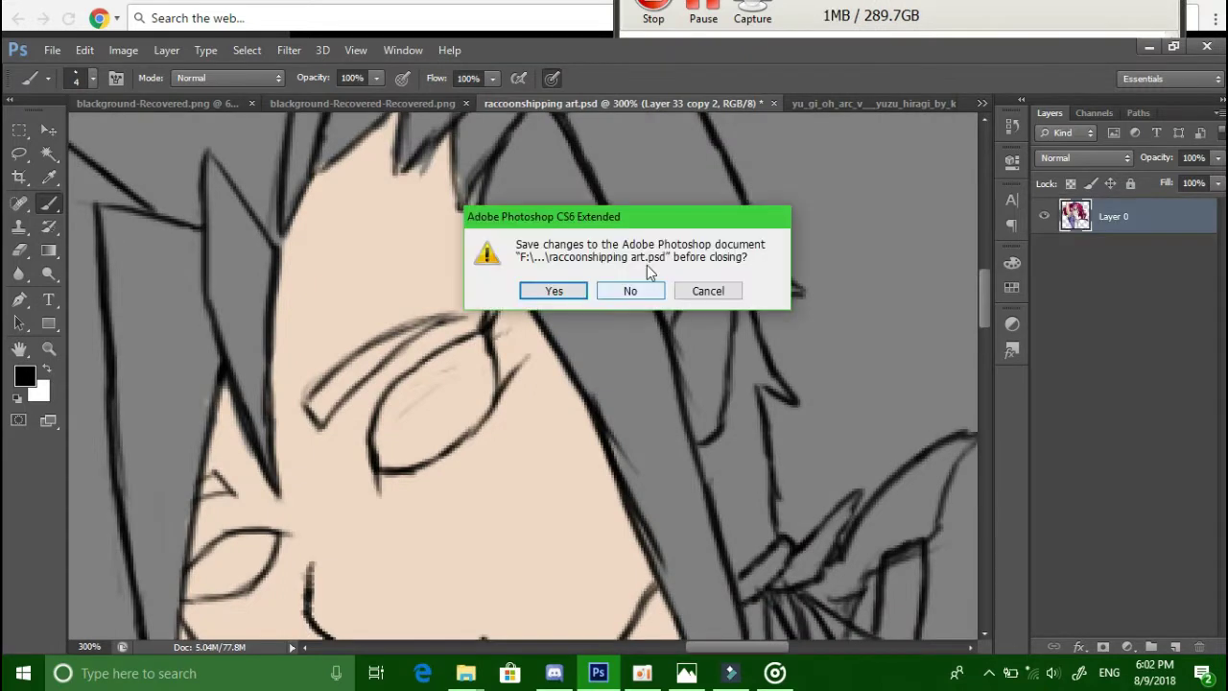
{"action": "key", "text": "Escape"}
- Thin the eye's lid lines and outline the iris and outer lashes in black
{"action": "key", "text": "ctrl+z"}
{"action": "key", "text": "ctrl+z"}
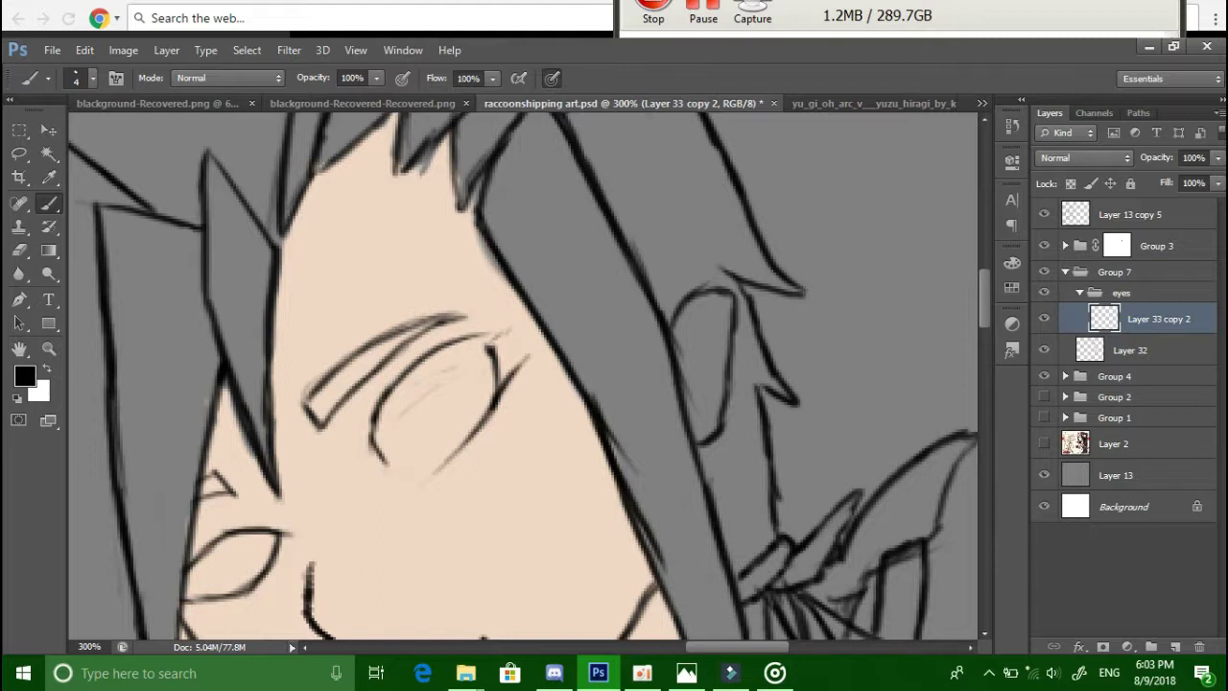
{"action": "key", "text": "ctrl+alt+z"}
{"action": "key", "text": "ctrl+alt+z"}
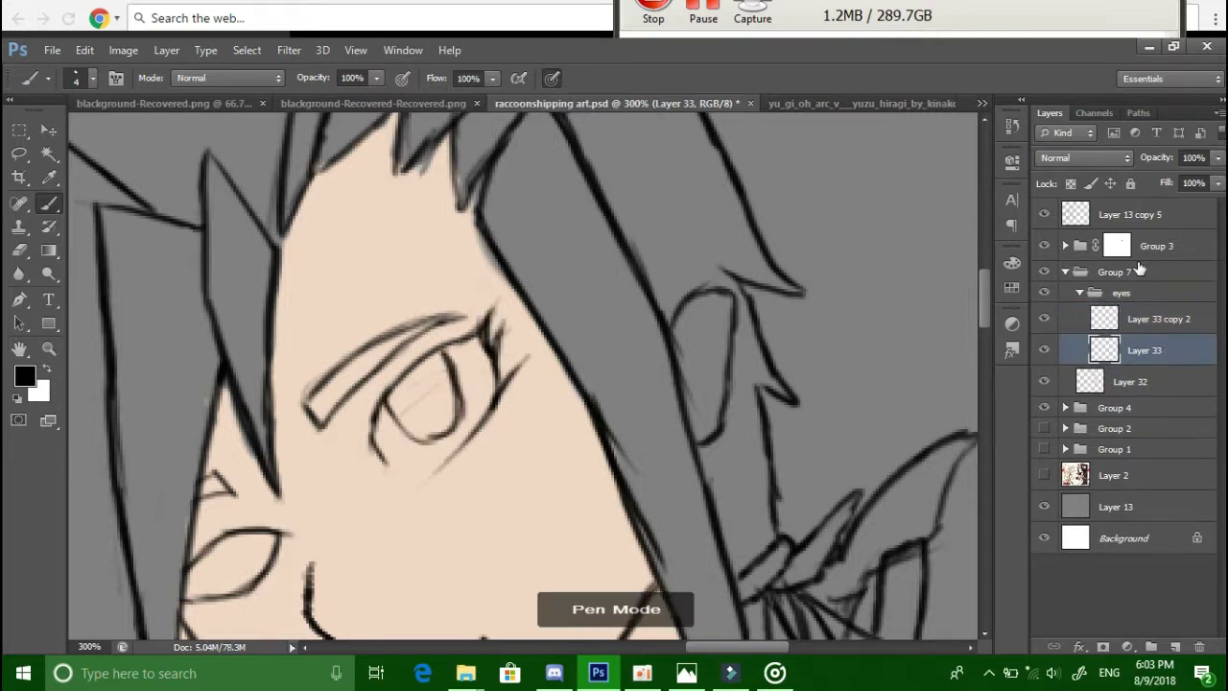
- Remove the old outline of the eye beside the bangs and draw its new upper lid in black on Layer 33 copy 2
{"action": "left_click", "coordinate": [1151, 319]}
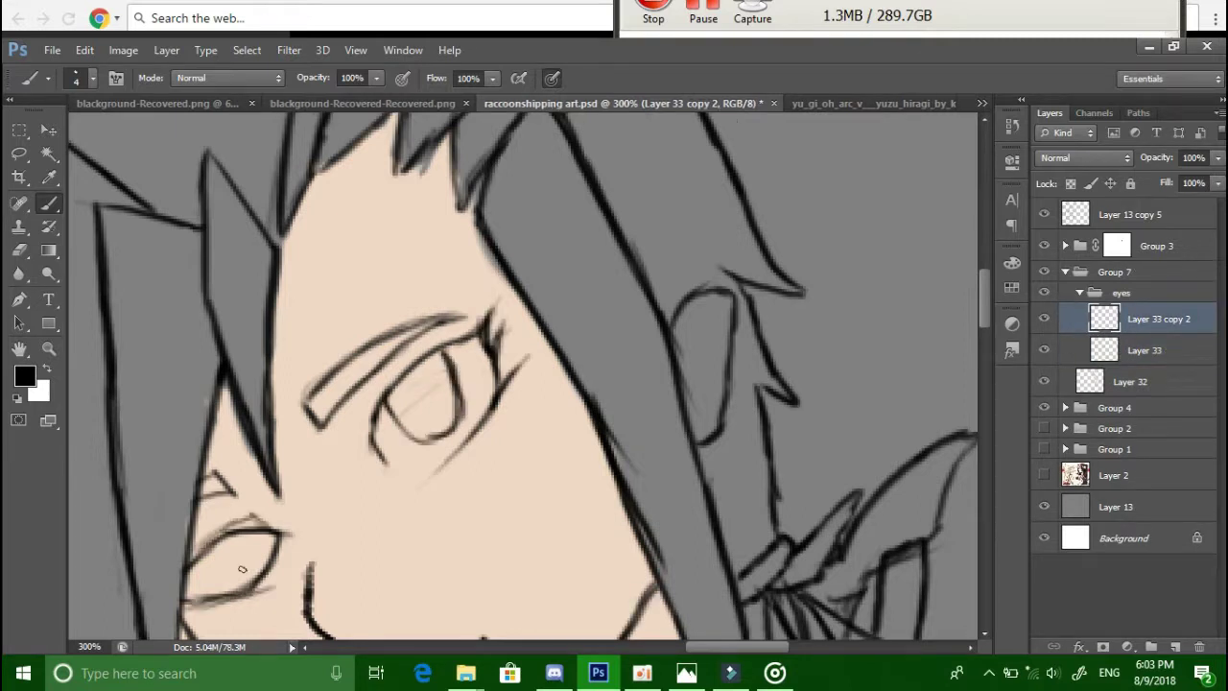
{"action": "key", "text": "ctrl+z"}
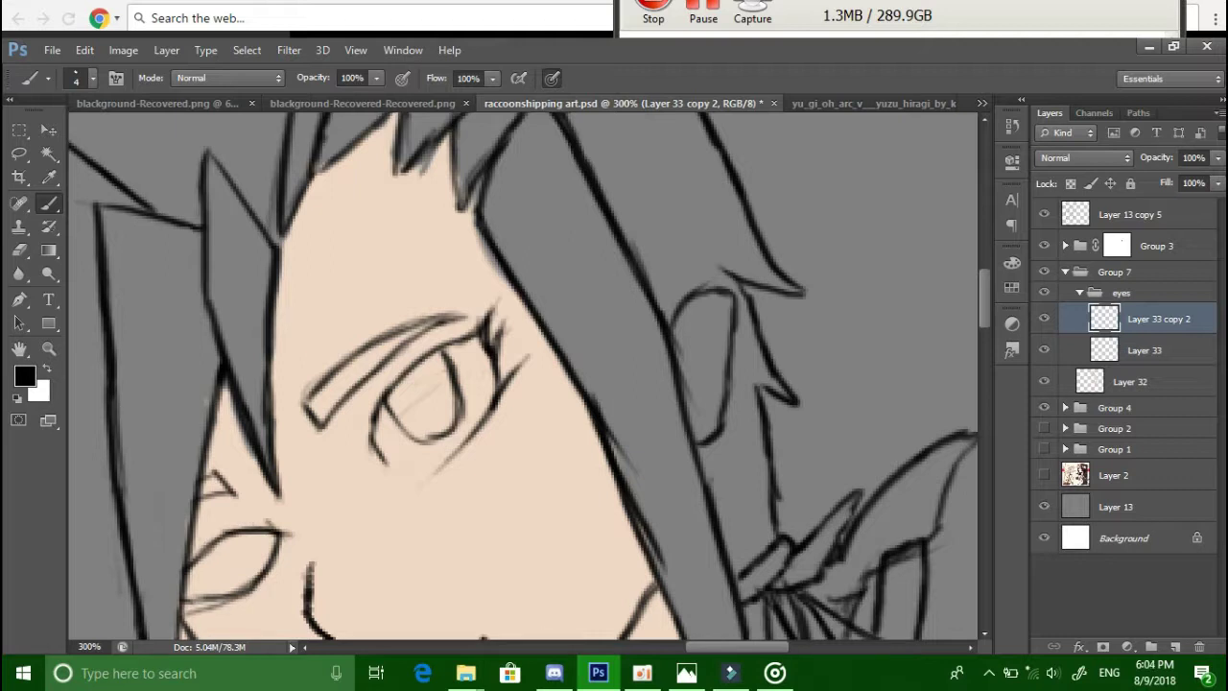
{"action": "key", "text": "ctrl+alt+z"}
{"action": "key", "text": "ctrl+alt+z"}
{"action": "key", "text": "ctrl+shift+z"}
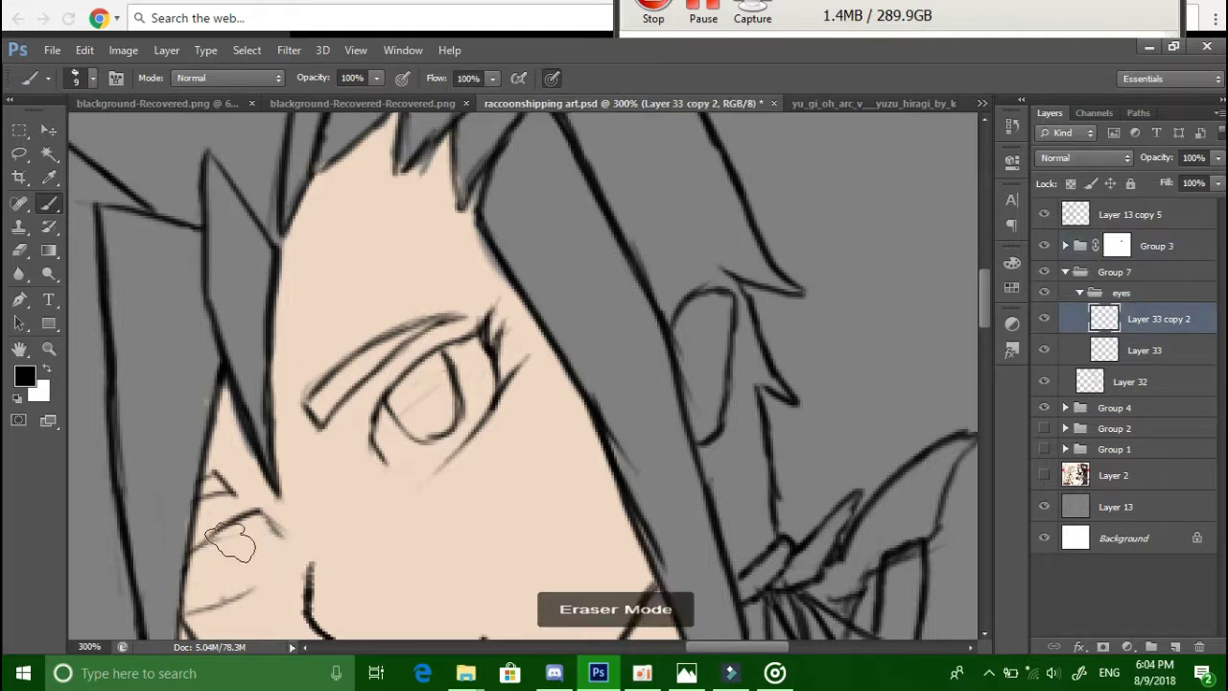
- Outline the iris of the eye beside the bangs and thicken the upper lid lines of both eyes in black
{"action": "key", "text": "ctrl+shift+z"}
{"action": "key", "text": "ctrl+shift+z"}
{"action": "key", "text": "ctrl+shift+z"}
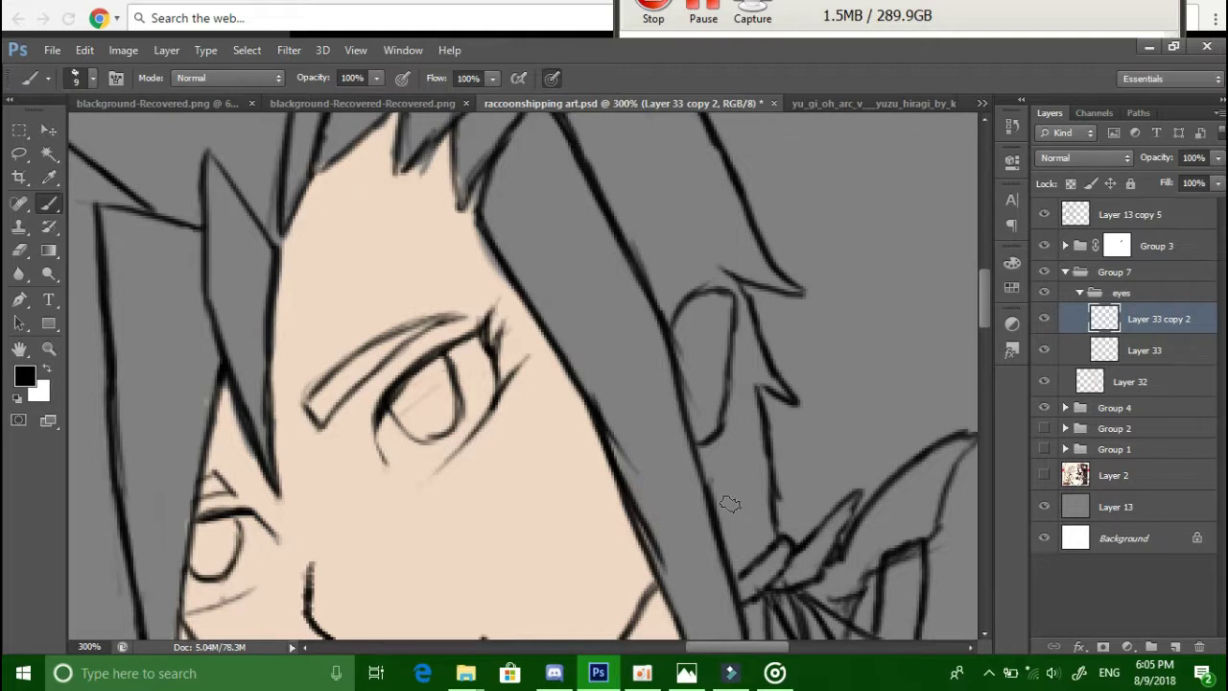
- Lasso the larger eye's lid and lash lines on Layer 33 copy 3 and copy the selection to a new layer
{"action": "key", "text": "ctrl+minus"}
{"action": "key", "text": "ctrl+minus"}
{"action": "key", "text": "ctrl+minus"}
{"action": "key", "text": "ctrl+minus"}
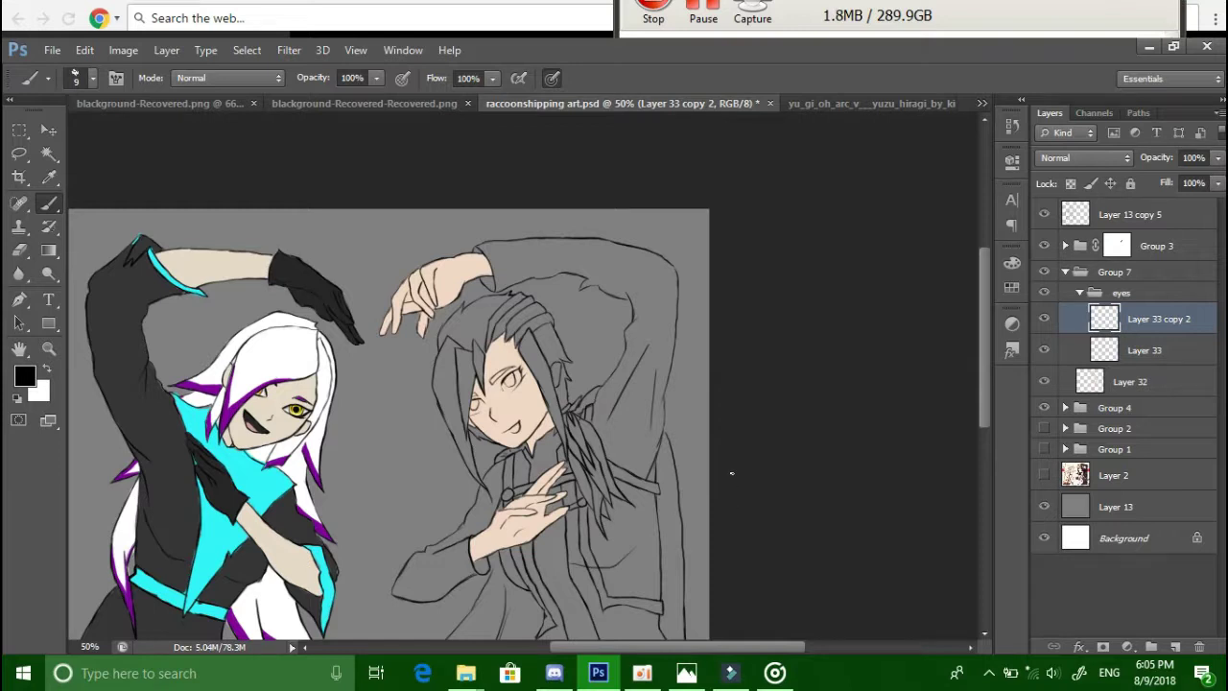
{"action": "key", "text": "ctrl+plus"}
{"action": "key", "text": "ctrl+plus"}
{"action": "key", "text": "ctrl+plus"}
{"action": "key", "text": "Delete"}
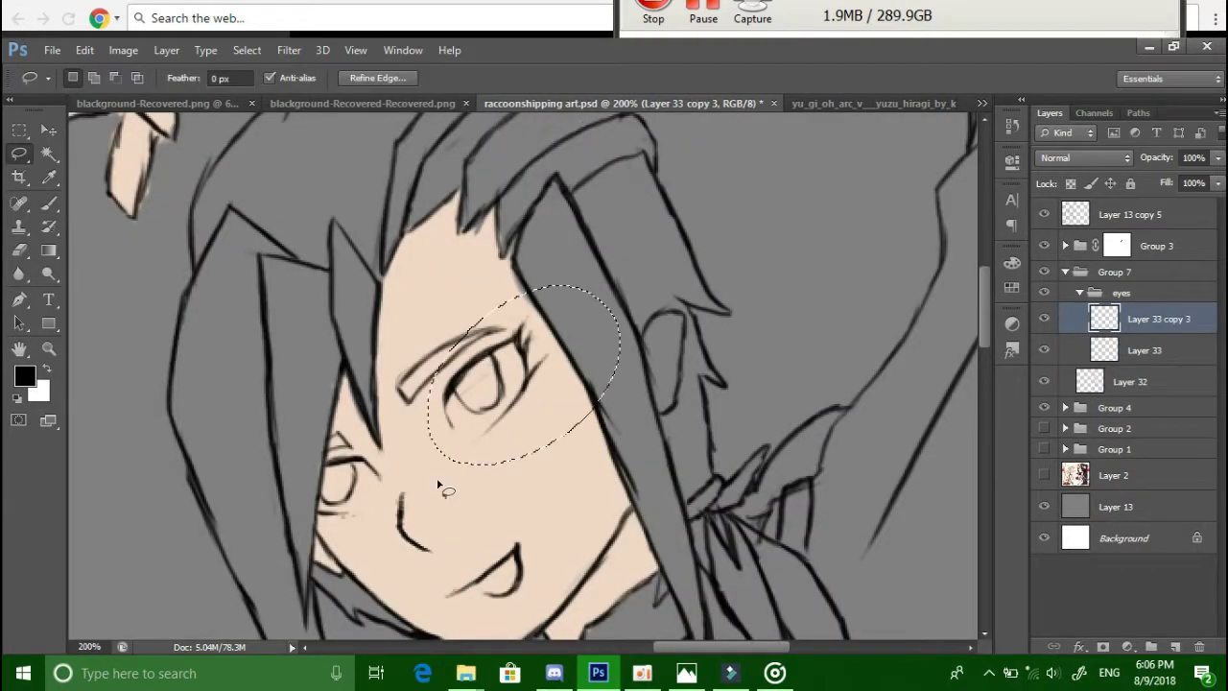
{"action": "key", "text": "j"}
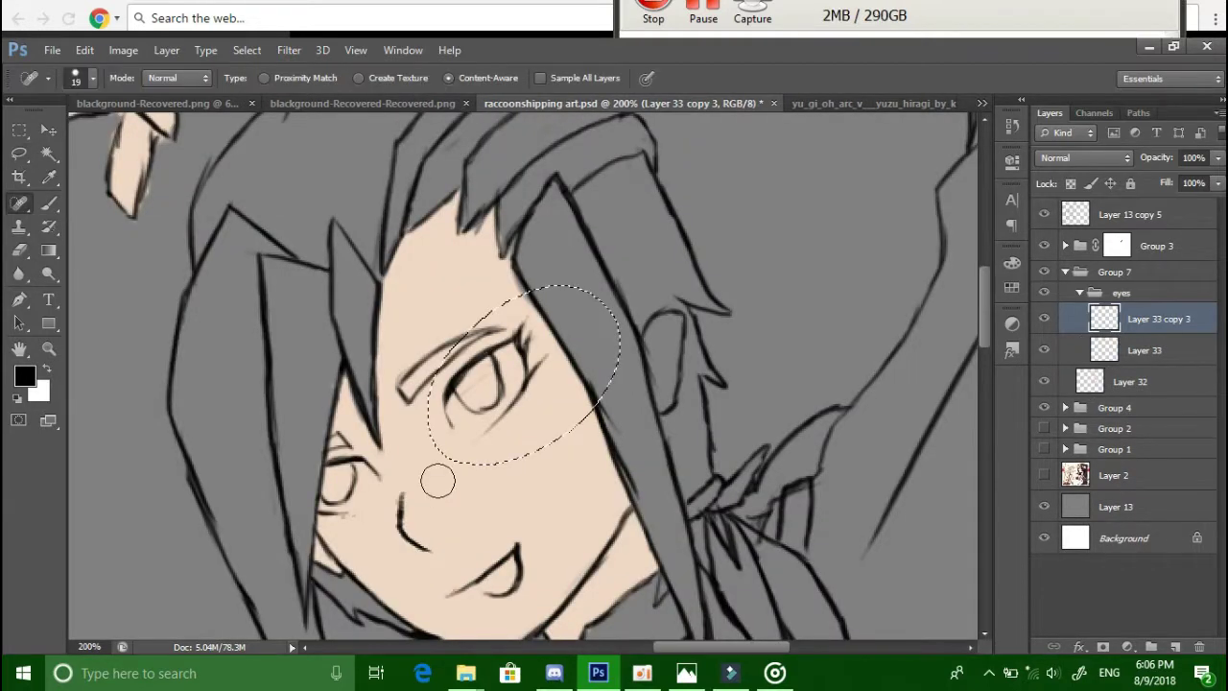
{"action": "key", "text": "ctrl+j"}
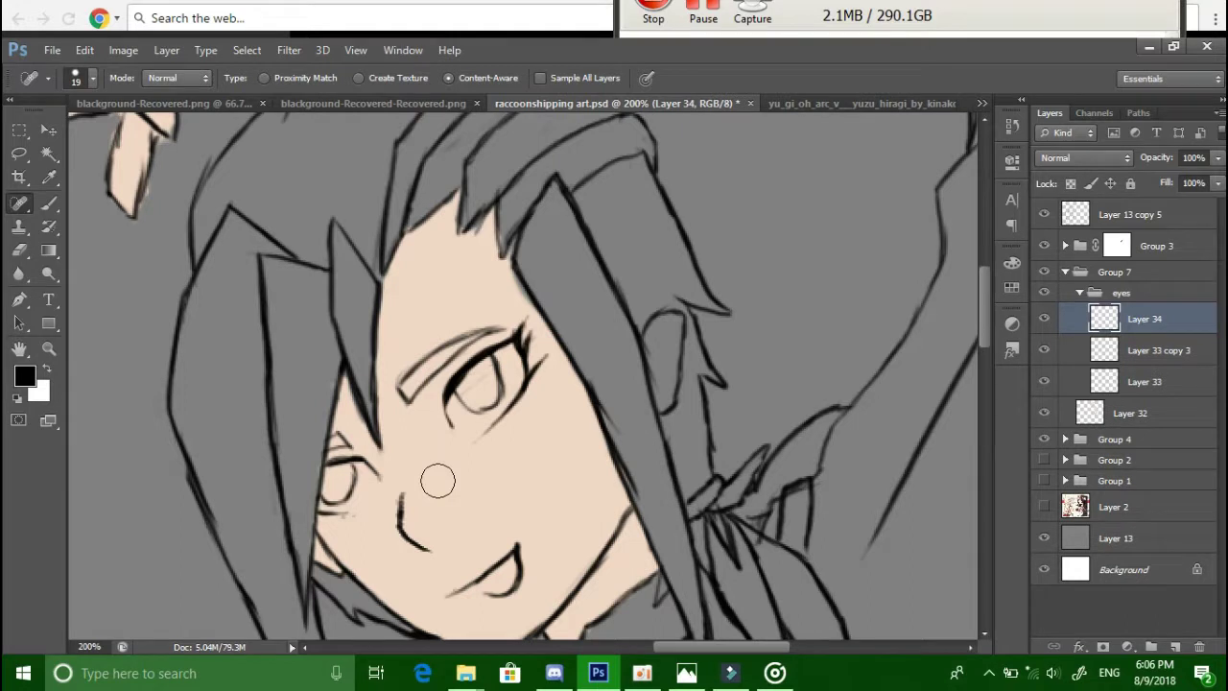
- Mask stray lines on Layer 33 copy 3 and shift the larger eye's lids and iris slightly toward the nose
{"action": "key", "text": "b"}
{"action": "left_click", "coordinate": [1140, 360]}
{"action": "left_click", "coordinate": [1049, 327]}
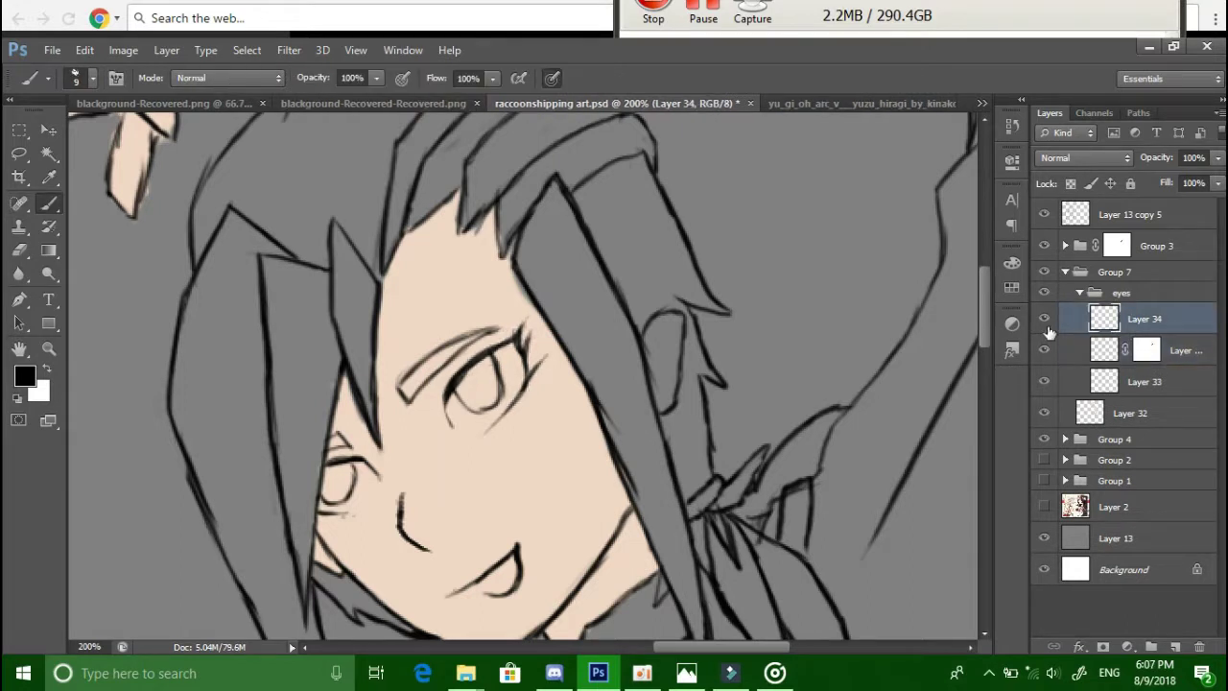
{"action": "left_click", "coordinate": [1122, 376]}
{"action": "key", "text": "v"}
{"action": "key", "text": "ctrl+t"}
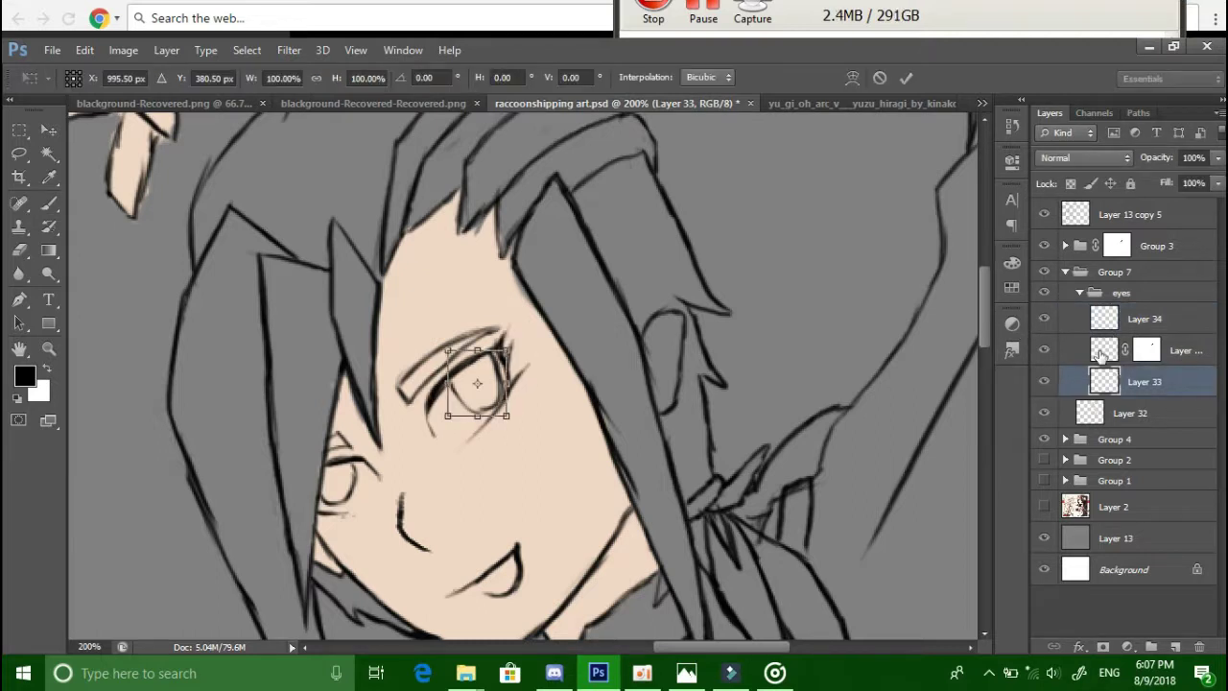
{"action": "key", "text": "Return"}
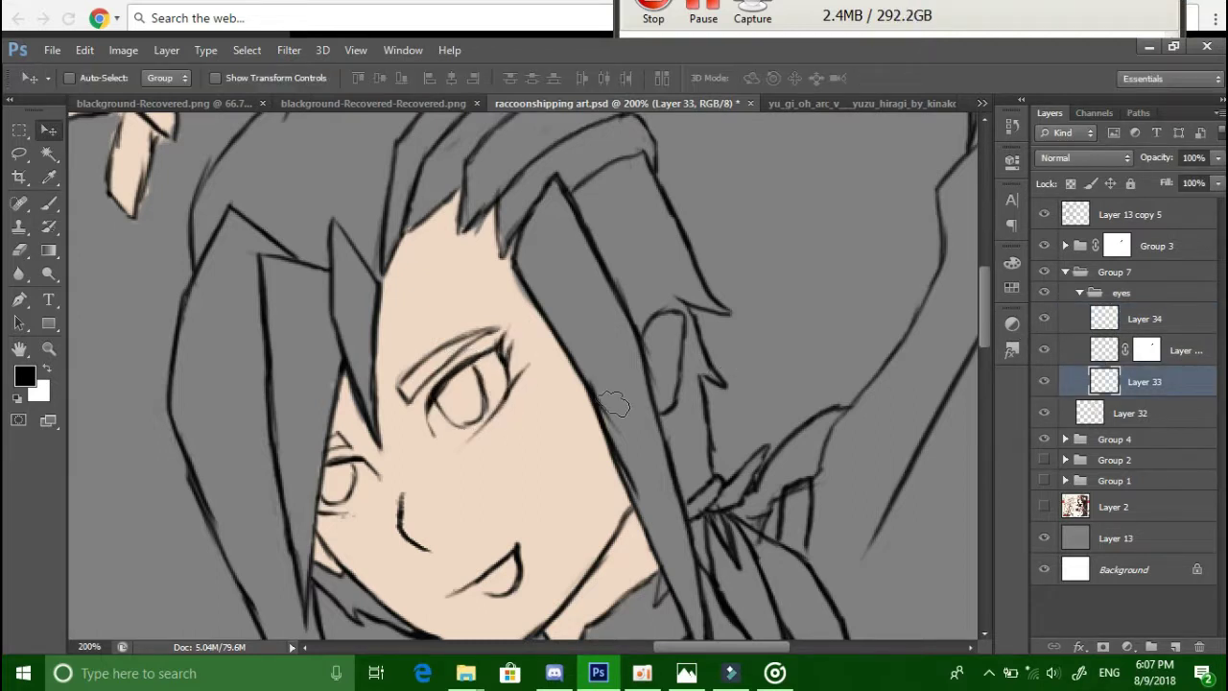
- Color both eyes on new layers with magenta irises, black pupils, white highlights and shaded whites
{"action": "key", "text": "z"}
{"action": "left_click", "coordinate": [679, 259], "text": "alt"}
{"action": "left_click", "coordinate": [680, 259], "text": "alt"}
{"action": "left_click", "coordinate": [680, 259], "text": "alt"}
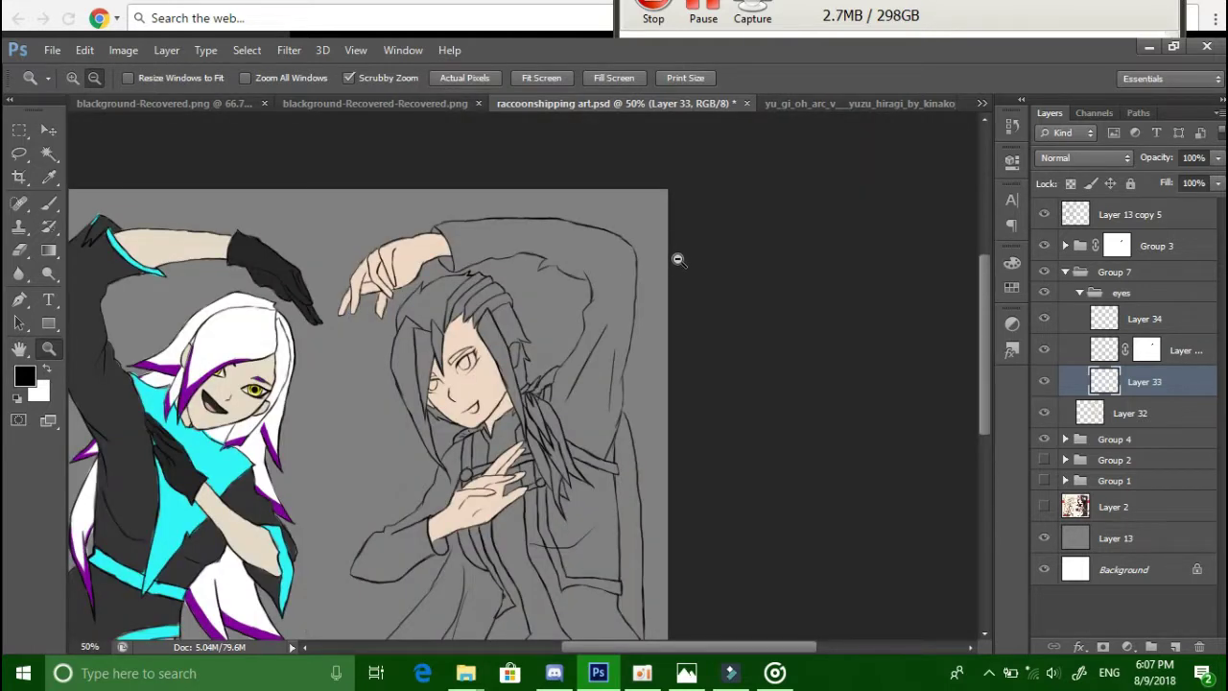
{"action": "key", "text": "b"}
{"action": "key", "text": "ctrl+plus"}
{"action": "key", "text": "ctrl+plus"}
{"action": "key", "text": "ctrl+plus"}
{"action": "key", "text": "ctrl+plus"}
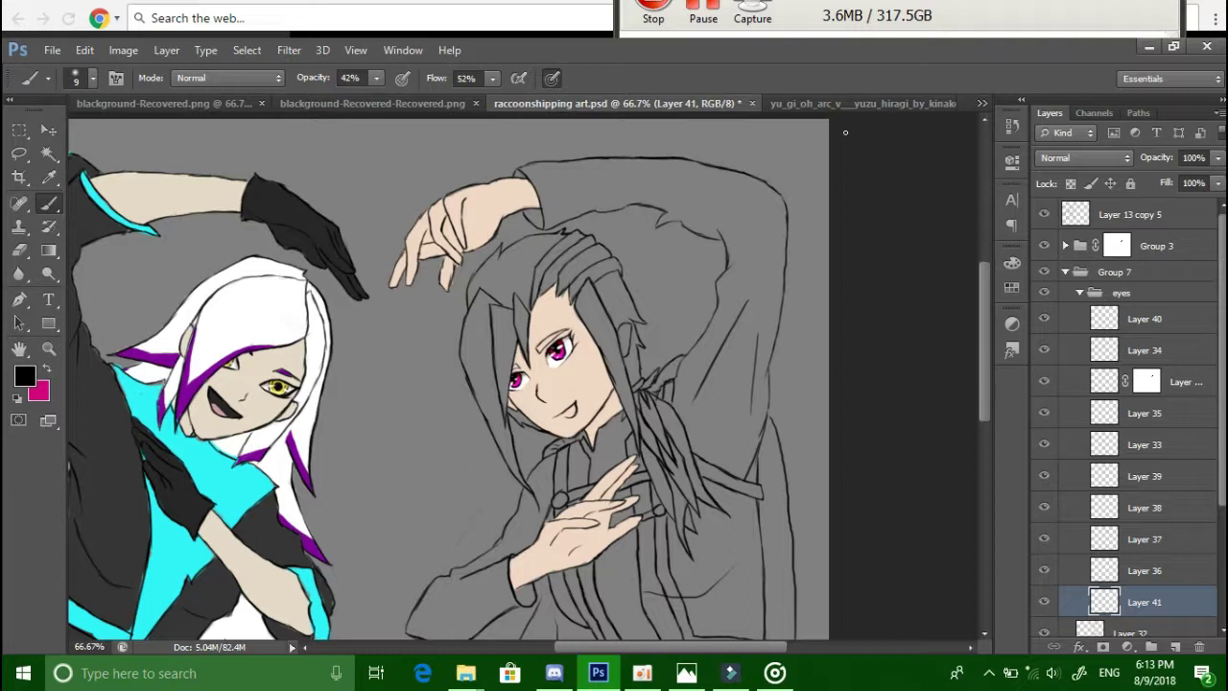
- Sample the skin tone and fill the second character's ear with it on Layer 32
{"action": "key", "text": "i"}
{"action": "left_click", "coordinate": [81, 163], "text": "ctrl"}
{"action": "key", "text": "b"}
{"action": "key", "text": "ctrl+plus"}
{"action": "key", "text": "ctrl+plus"}
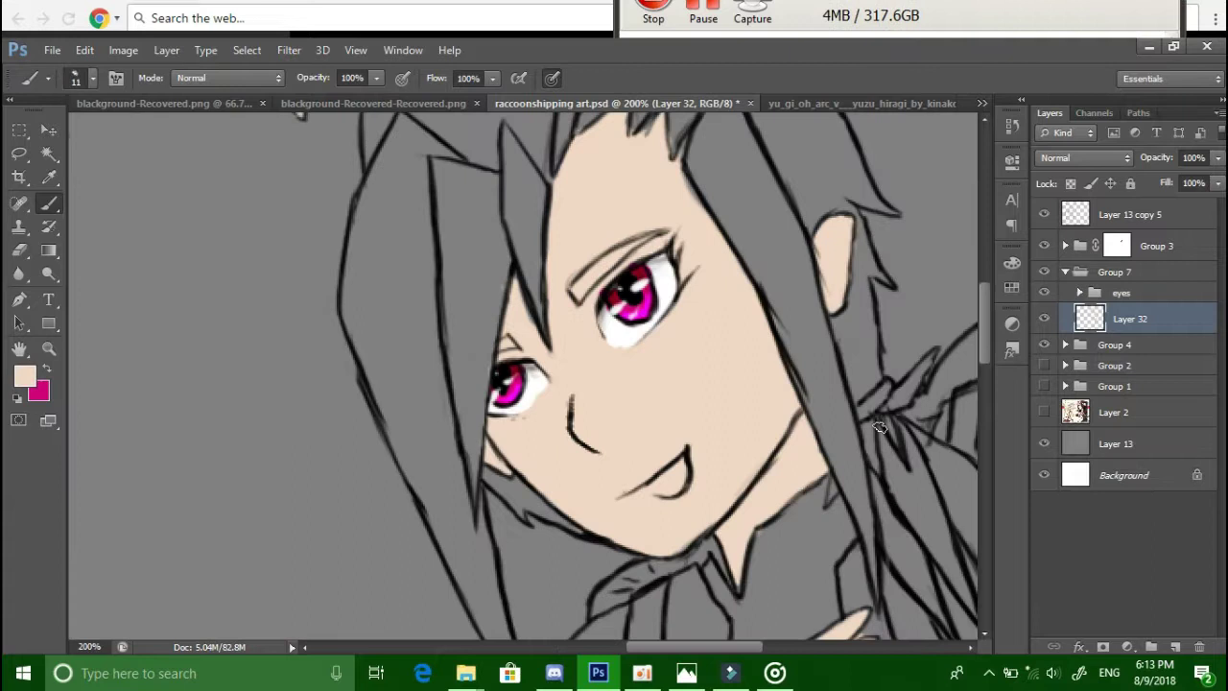
- Paint the second character's eyebrows and back hair dark gray and the bangs magenta on a new layer above Layer 32
{"action": "left_click_drag", "start_coordinate": [879, 427], "coordinate": [667, 591]}
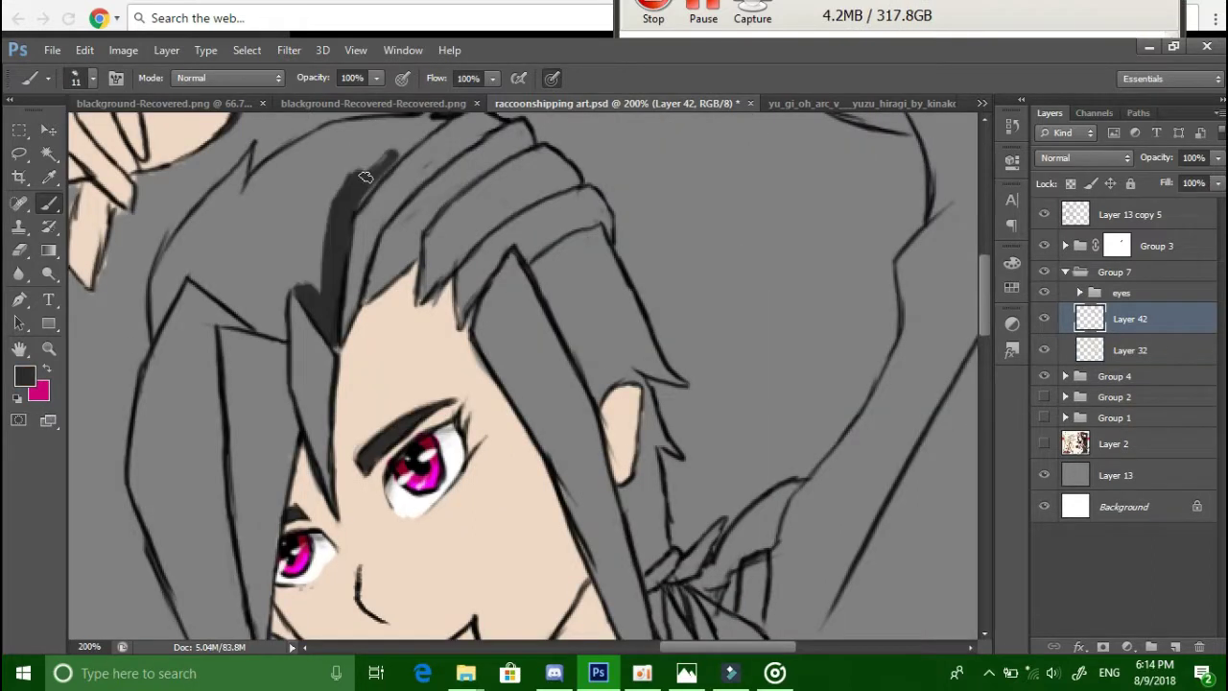
{"action": "scroll", "coordinate": [537, 443], "scroll_direction": "up", "scroll_amount": 3}
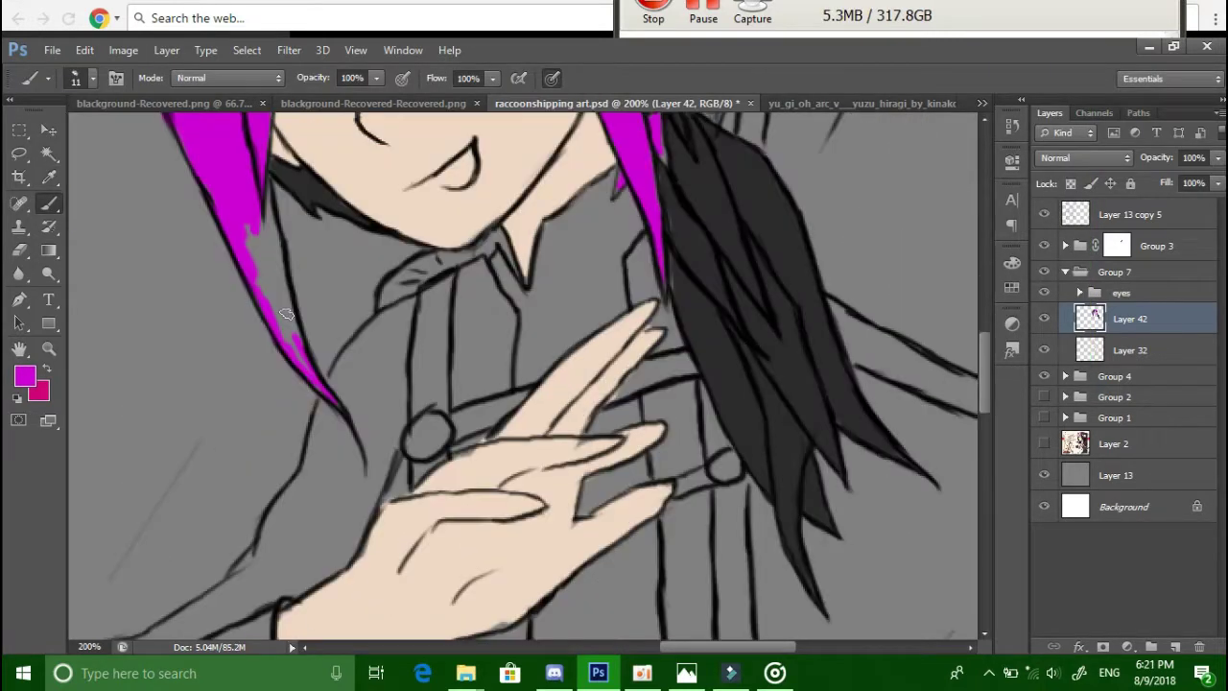
{"action": "key", "text": "ctrl+minus"}
{"action": "key", "text": "ctrl+minus"}
{"action": "key", "text": "ctrl+minus"}
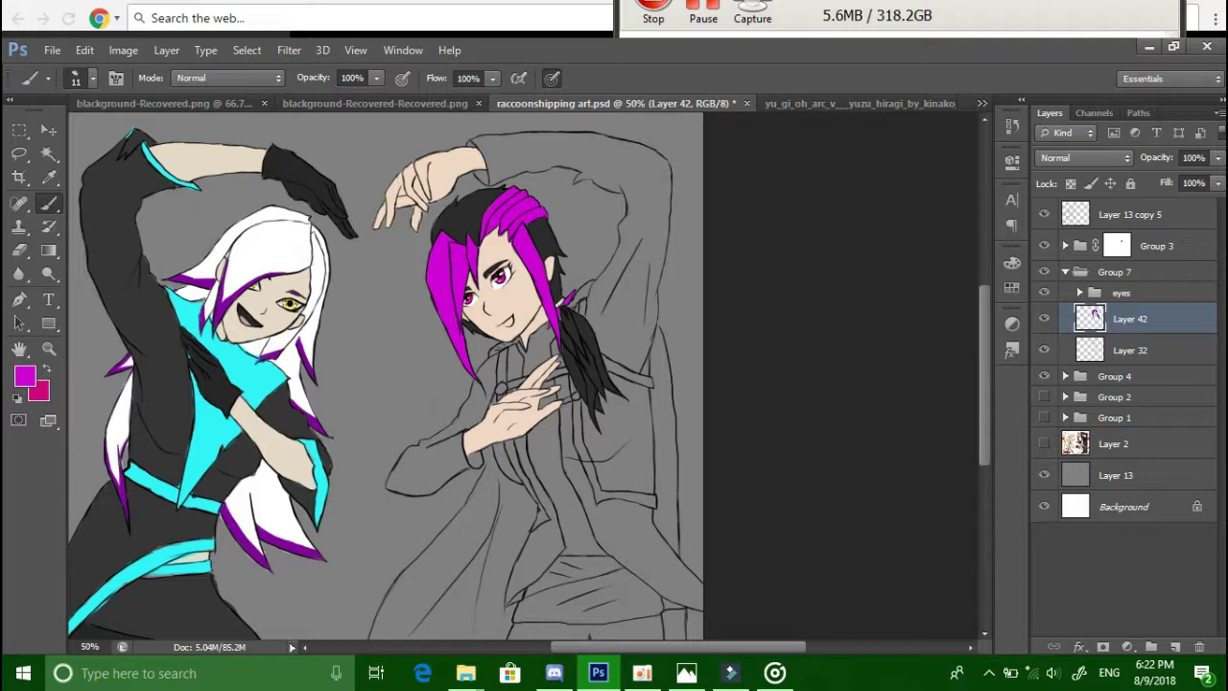
- Paint the coat's raised sleeve blue on a new layer below Layer 32, enlarging the brush to 35
{"action": "left_click", "coordinate": [153, 240], "text": "alt"}
{"action": "left_click", "coordinate": [24, 378]}
{"action": "left_click", "coordinate": [1020, 121]}
{"action": "left_click", "coordinate": [1129, 350]}
{"action": "left_click", "coordinate": [1176, 647]}
{"action": "left_click_drag", "start_coordinate": [638, 248], "coordinate": [622, 317]}
{"action": "key", "text": "bracketright"}
{"action": "key", "text": "bracketright"}
{"action": "key", "text": "bracketright"}
{"action": "mouse_move", "coordinate": [633, 221]}
{"action": "left_mouse_down"}
{"action": "mouse_move", "coordinate": [614, 365]}
{"action": "mouse_move", "coordinate": [643, 149]}
{"action": "mouse_move", "coordinate": [480, 144]}
{"action": "left_mouse_up"}
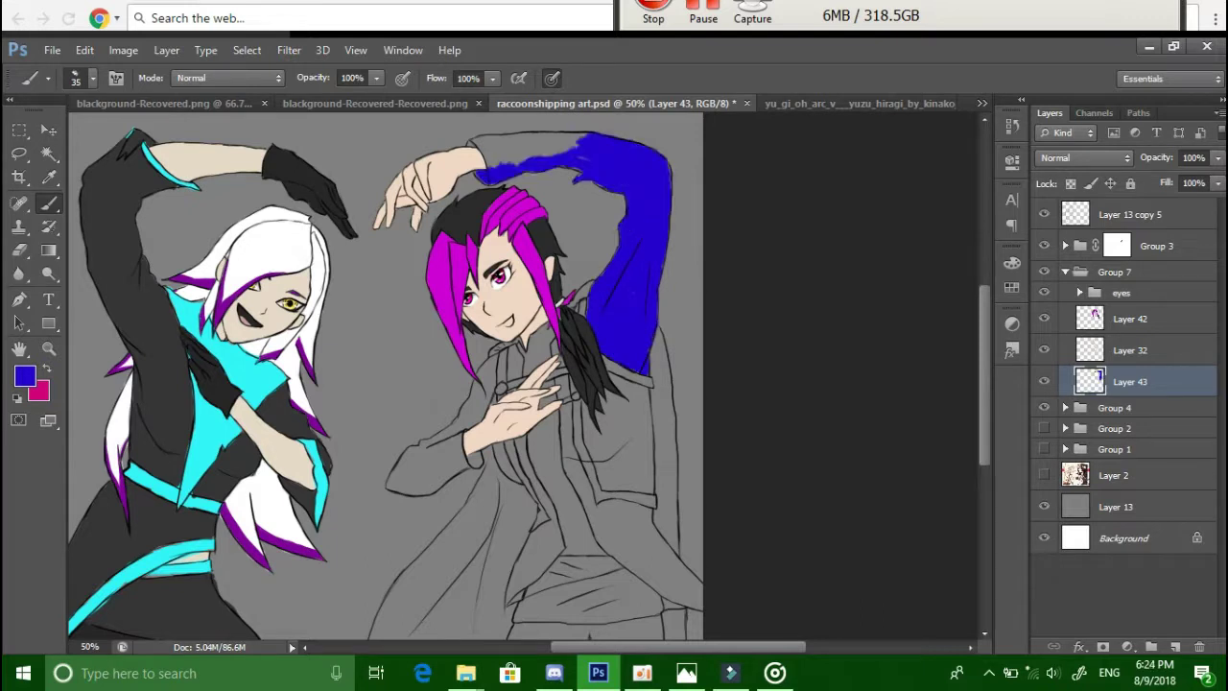
- Paint the coat's body and lower sleeve blue on Layer 43 and darken the coat to navy with a clipped Brightness/Contrast adjustment
{"action": "left_click_drag", "start_coordinate": [562, 331], "coordinate": [394, 489]}
{"action": "mouse_move", "coordinate": [512, 521]}
{"action": "left_mouse_down"}
{"action": "mouse_move", "coordinate": [715, 602]}
{"action": "mouse_move", "coordinate": [724, 535]}
{"action": "left_mouse_up"}
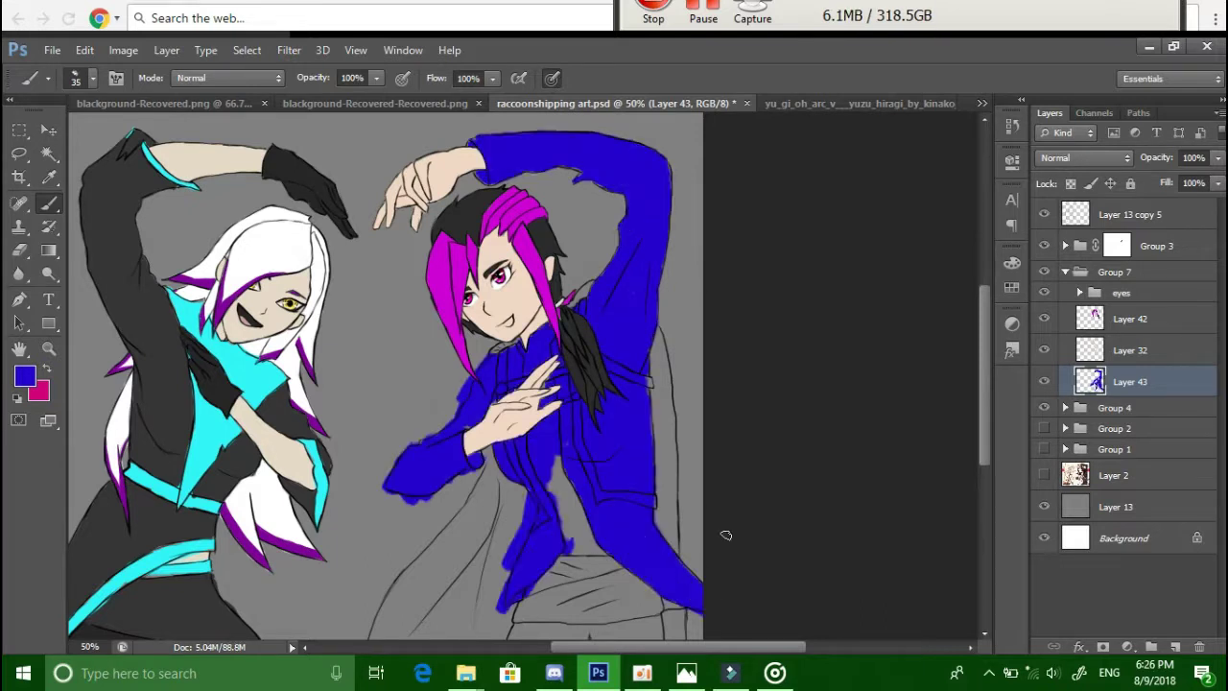
{"action": "left_click", "coordinate": [1131, 416]}
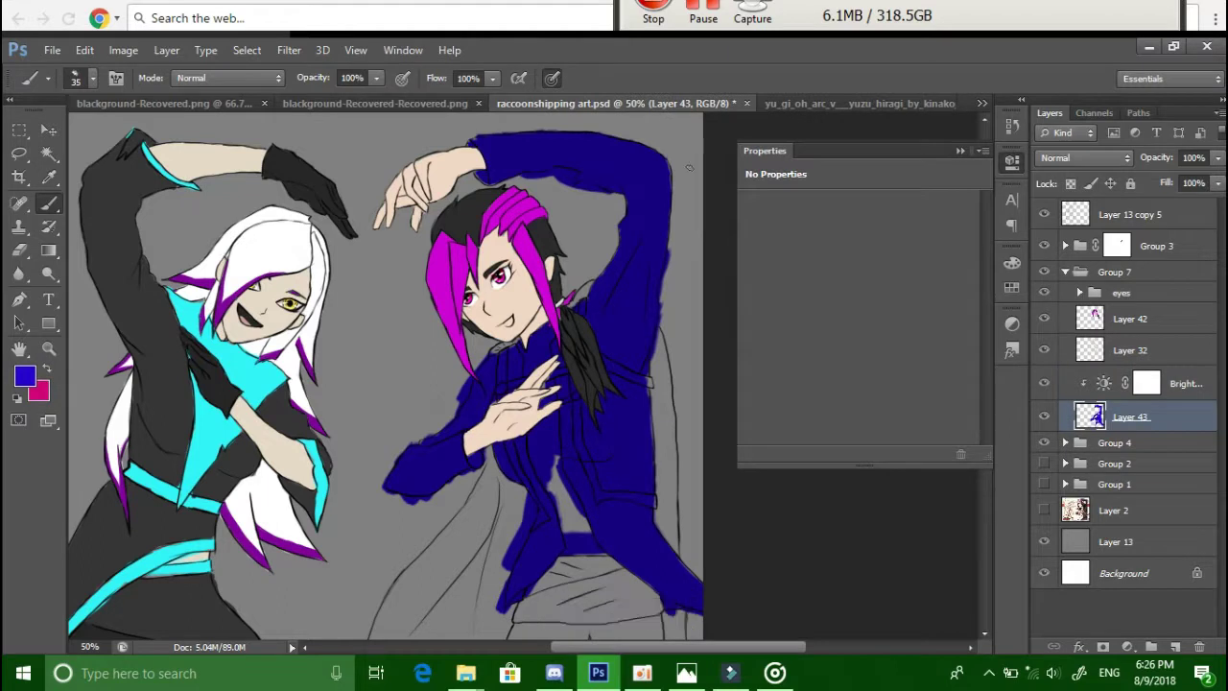
- Clean up the coat color along its outlines on Layer 43, erasing overspill and filling gaps on the sleeves and body
{"action": "key", "text": "ctrl+1"}
{"action": "key", "text": "e"}
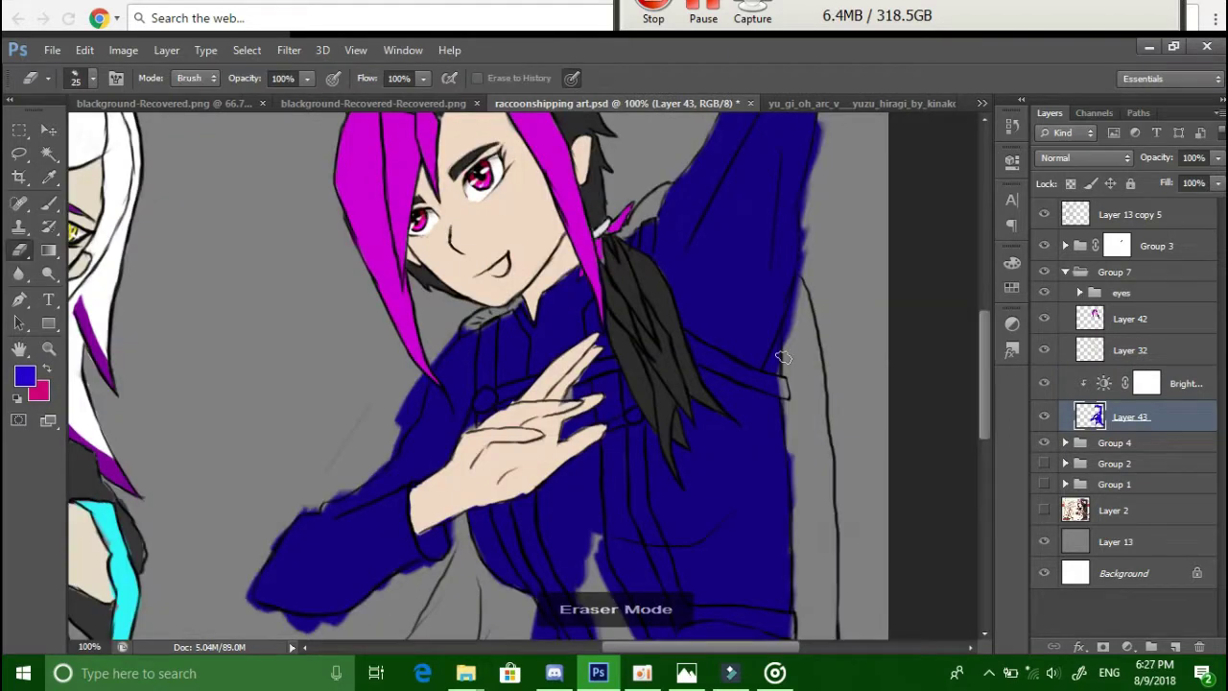
{"action": "scroll", "coordinate": [783, 357], "scroll_direction": "up", "scroll_amount": 4}
{"action": "key", "text": "b"}
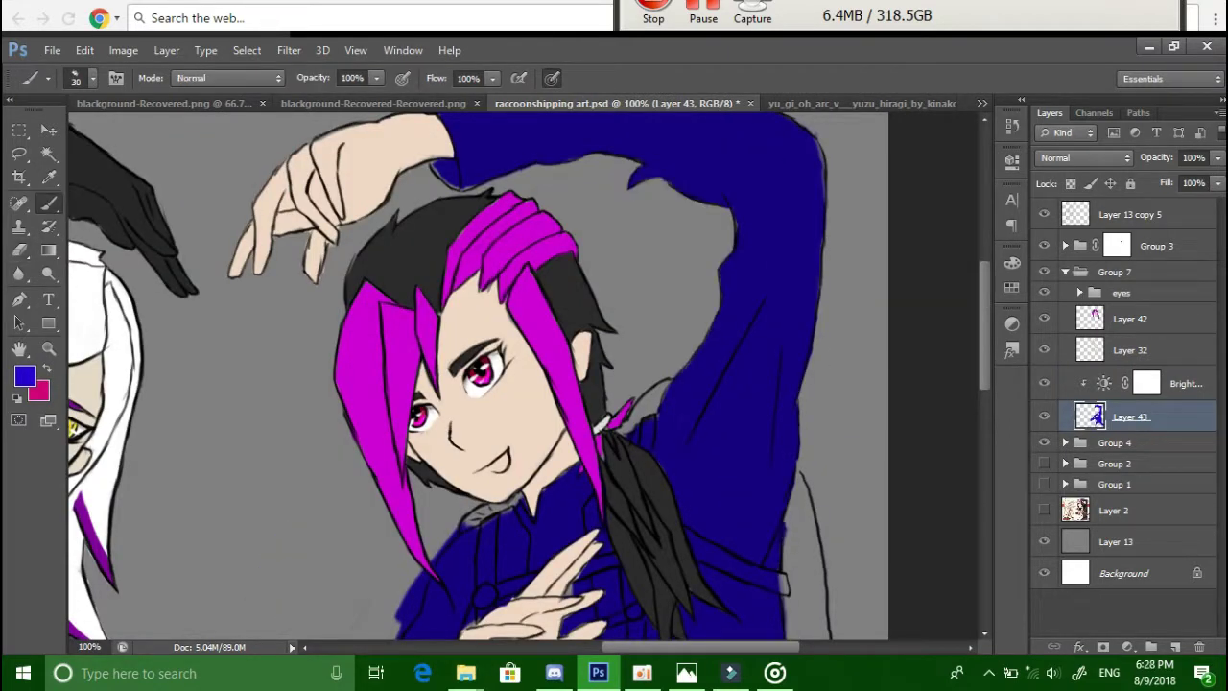
{"action": "scroll", "coordinate": [794, 527], "scroll_direction": "down", "scroll_amount": 9}
{"action": "scroll", "coordinate": [794, 527], "scroll_direction": "up", "scroll_amount": 4}
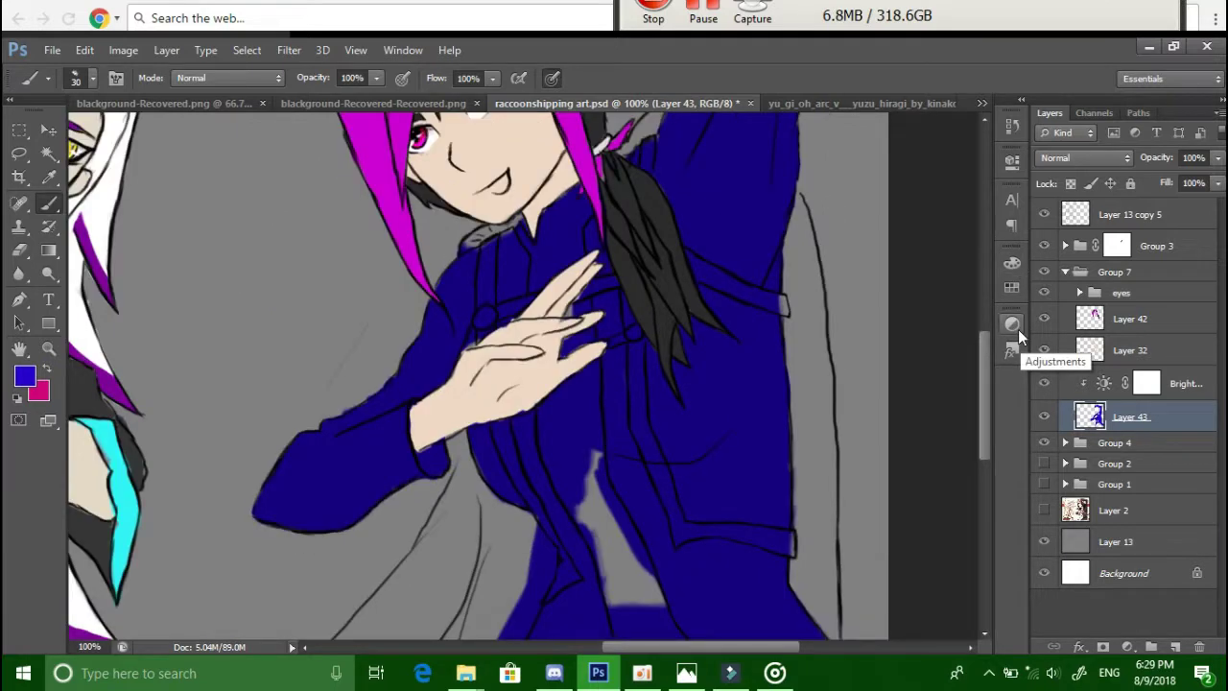
- Paint the waist section below the coat bright blue on a new layer above the brightness adjustment
{"action": "key", "text": "ctrl+shift+alt+n"}
{"action": "scroll", "coordinate": [480, 374], "scroll_direction": "down", "scroll_amount": 7}
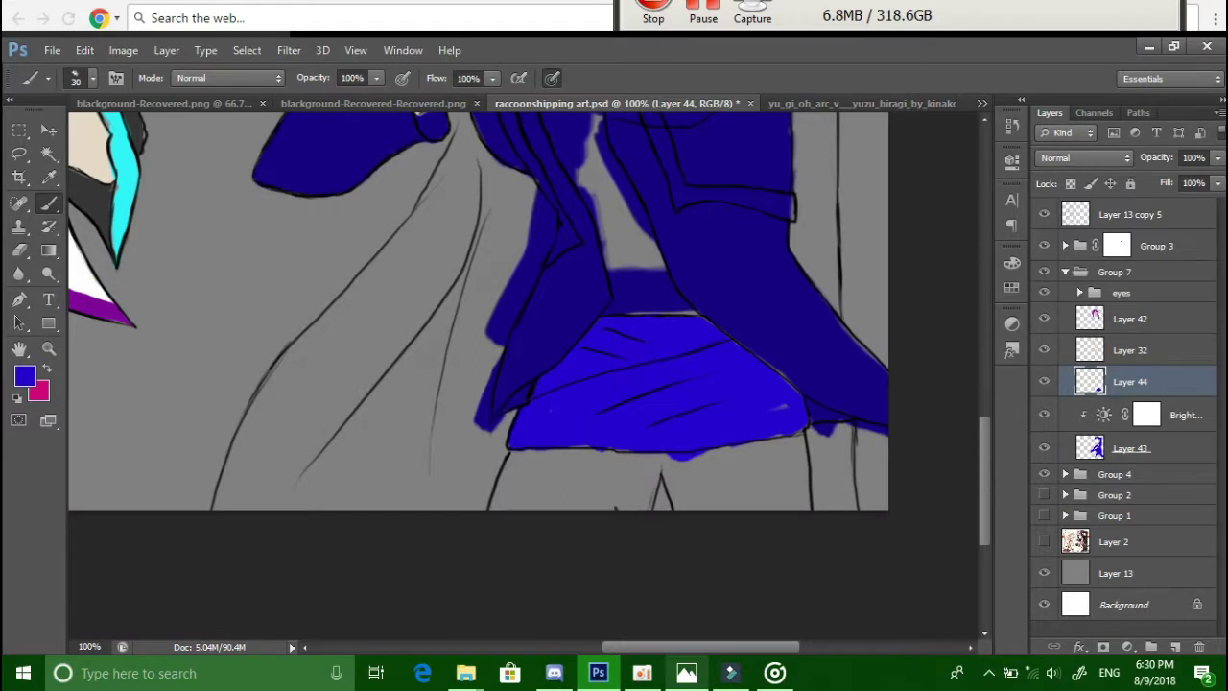
{"action": "scroll", "coordinate": [480, 375], "scroll_direction": "up", "scroll_amount": 11}
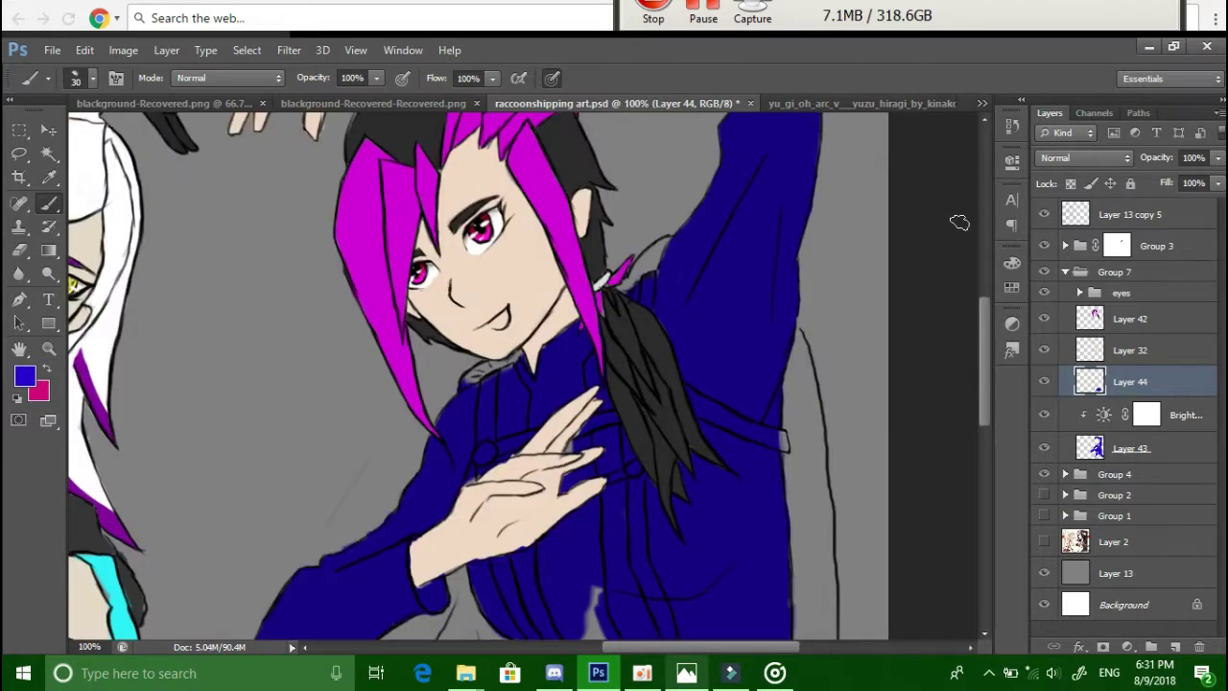
- Paint the coat's trim bands and round buttons olive yellow on a new layer and shade them on another layer
{"action": "left_click", "coordinate": [25, 377]}
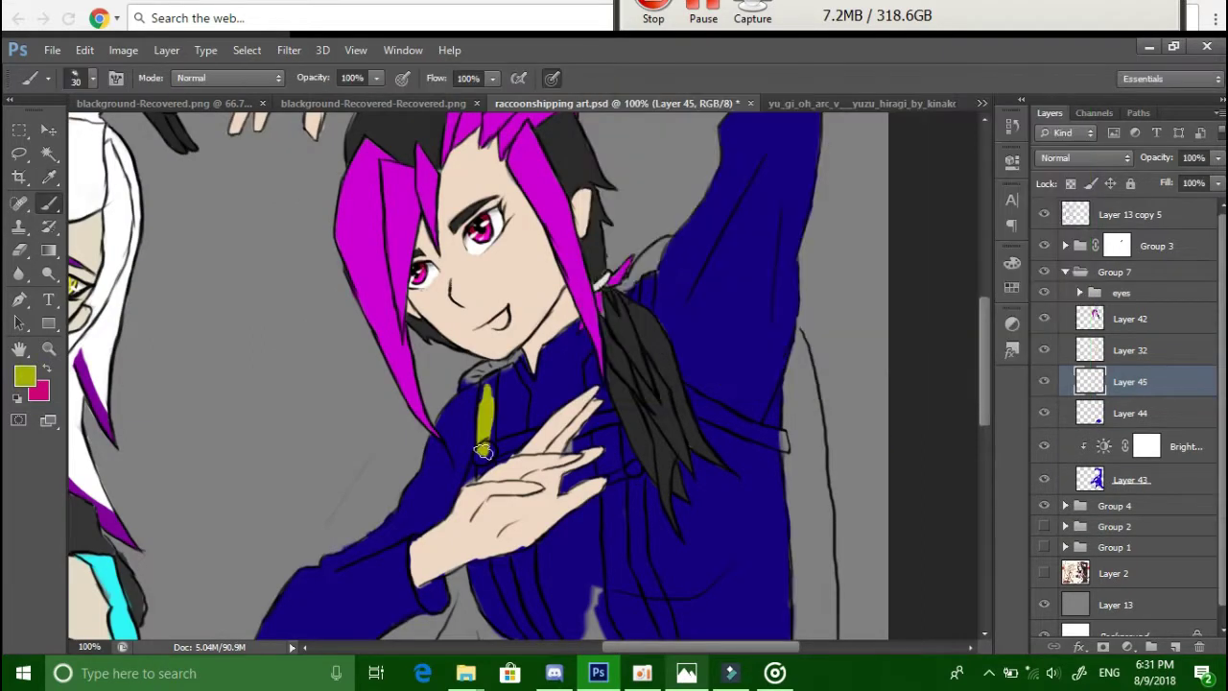
{"action": "scroll", "coordinate": [480, 374], "scroll_direction": "down", "scroll_amount": 3}
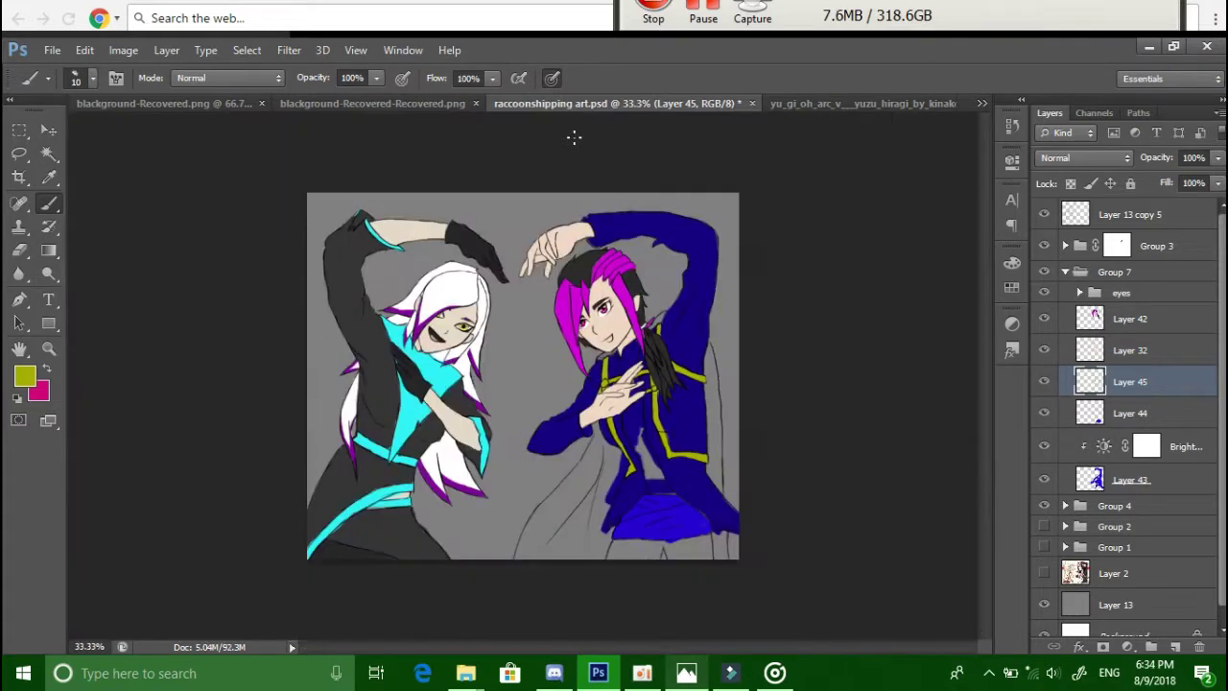
{"action": "key", "text": "alt+bracketright"}
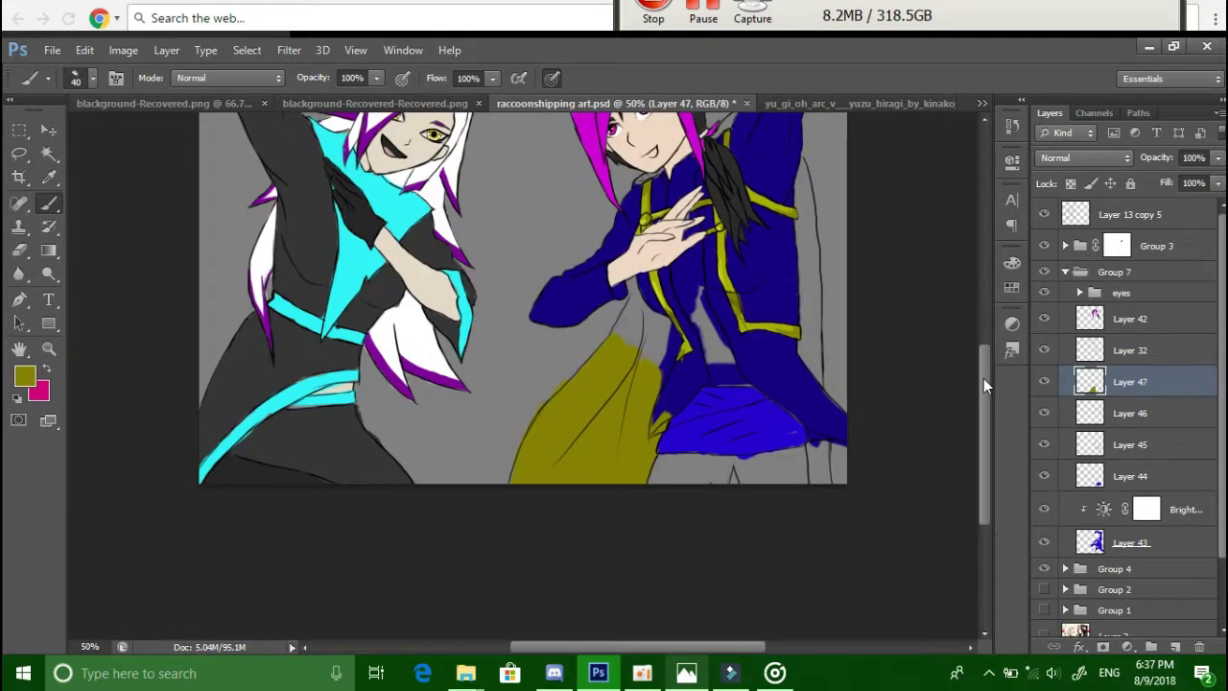
- Fill the cape on both sides of the coat with dark olive on Layer 47 and tidy its edges
{"action": "key", "text": "ctrl+plus"}
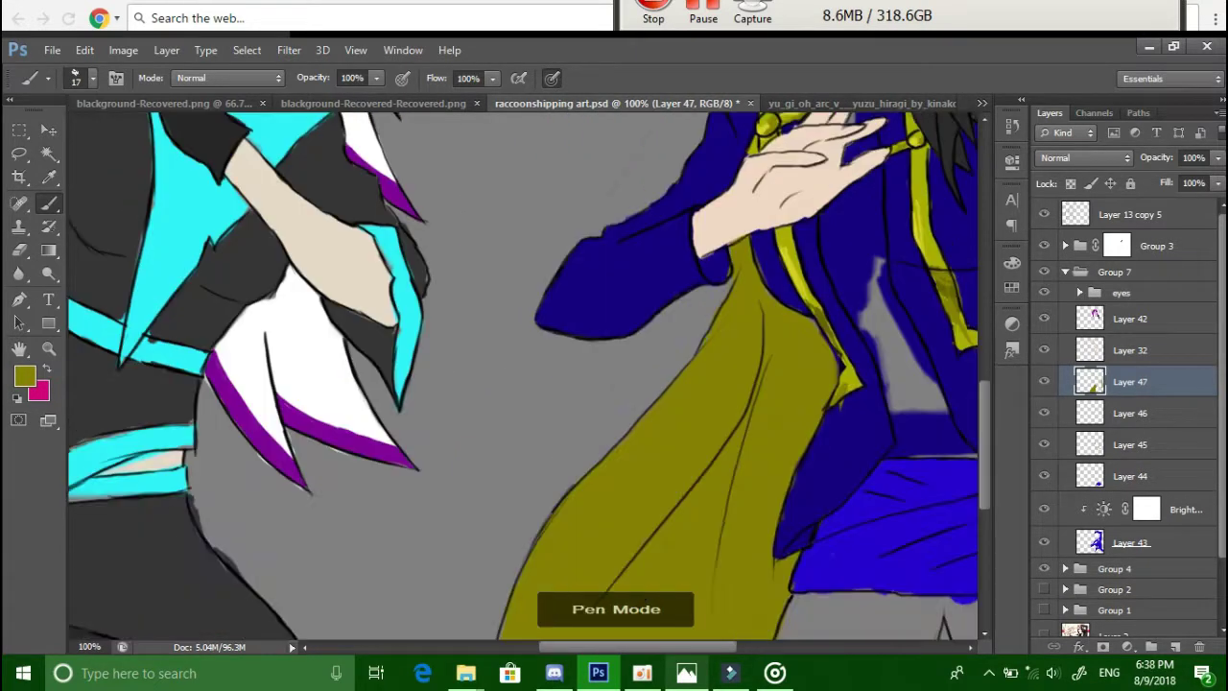
{"action": "scroll", "coordinate": [681, 233], "scroll_direction": "right", "scroll_amount": 5}
{"action": "scroll", "coordinate": [681, 233], "scroll_direction": "up", "scroll_amount": 3}
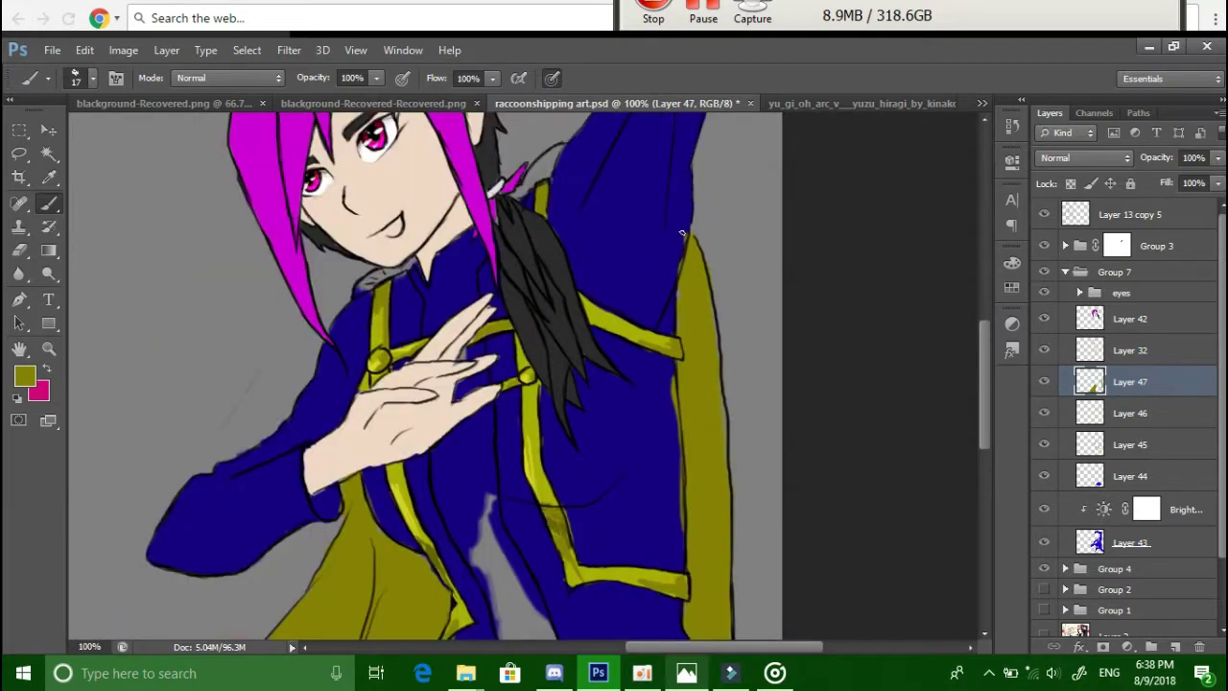
{"action": "scroll", "coordinate": [423, 375], "scroll_direction": "down", "scroll_amount": 3}
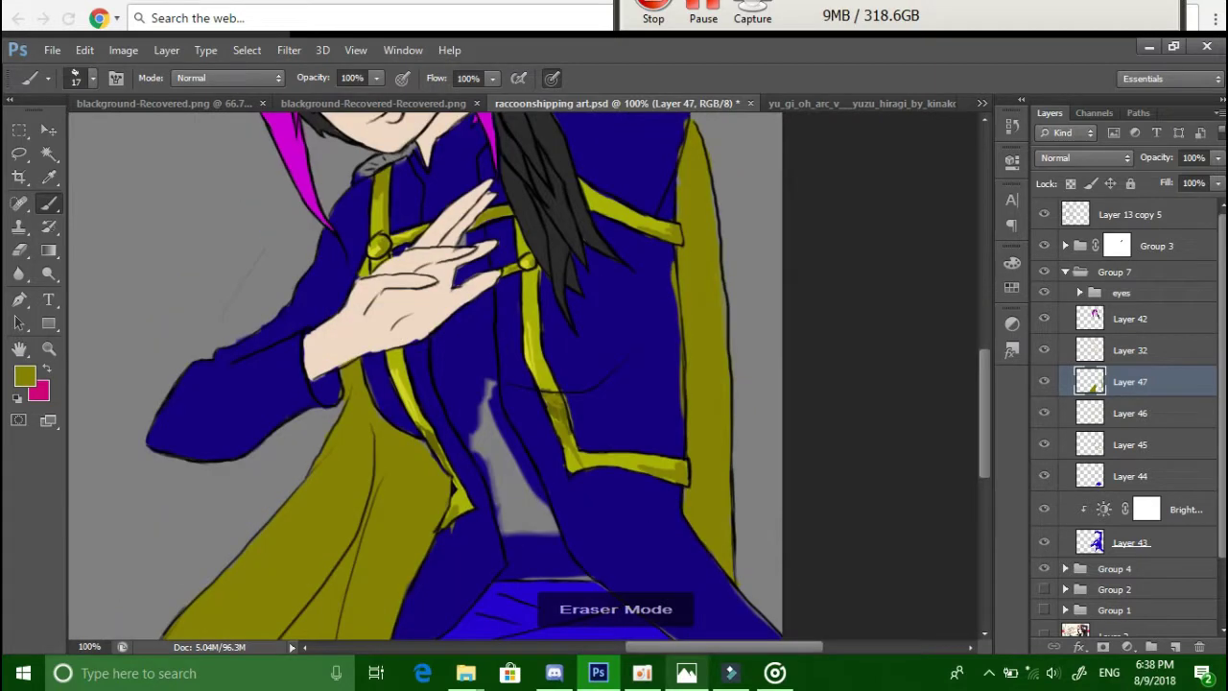
{"action": "scroll", "coordinate": [422, 374], "scroll_direction": "up", "scroll_amount": 5}
{"action": "scroll", "coordinate": [1193, 491], "scroll_direction": "down", "scroll_amount": 3}
- Paint the cape's collar and outer border black on a new layer above Layer 47
{"action": "key", "text": "ctrl+shift+alt+n"}
{"action": "left_click", "coordinate": [538, 366], "text": "alt"}
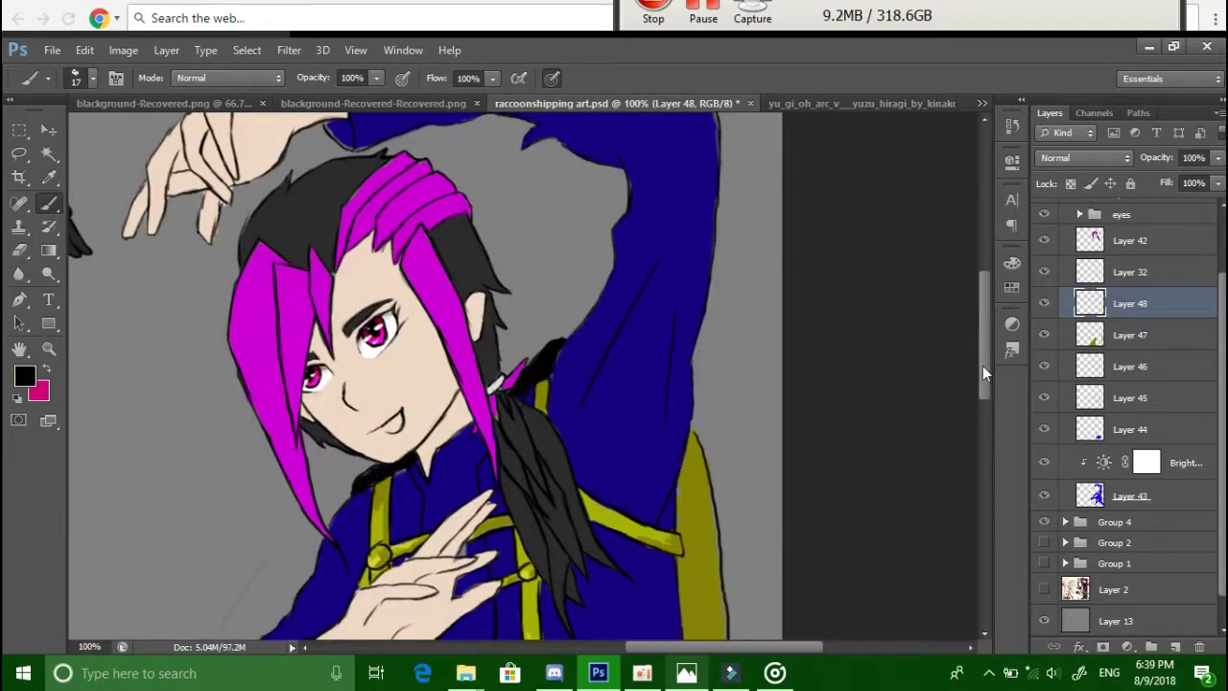
{"action": "left_click_drag", "start_coordinate": [982, 366], "coordinate": [982, 432]}
{"action": "scroll", "coordinate": [876, 129], "scroll_direction": "down", "scroll_amount": 2}
{"action": "scroll", "coordinate": [876, 129], "scroll_direction": "up", "scroll_amount": 4}
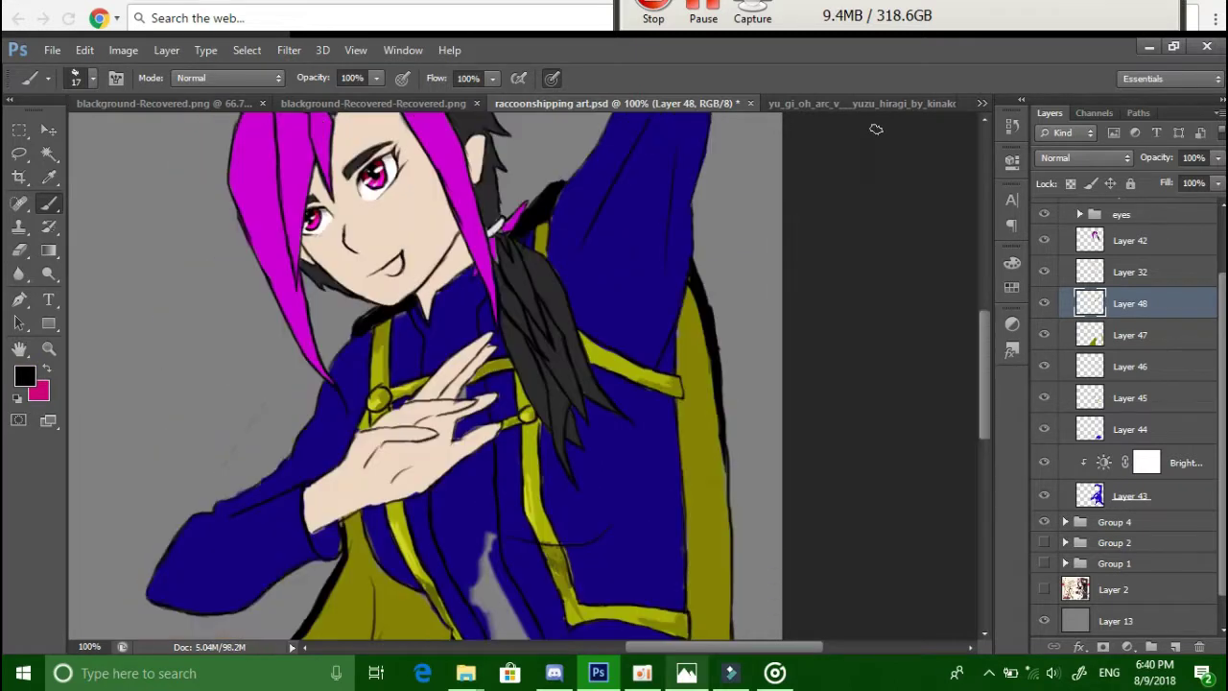
{"action": "scroll", "coordinate": [876, 129], "scroll_direction": "down", "scroll_amount": 5}
{"action": "scroll", "coordinate": [84, 323], "scroll_direction": "up", "scroll_amount": 3}
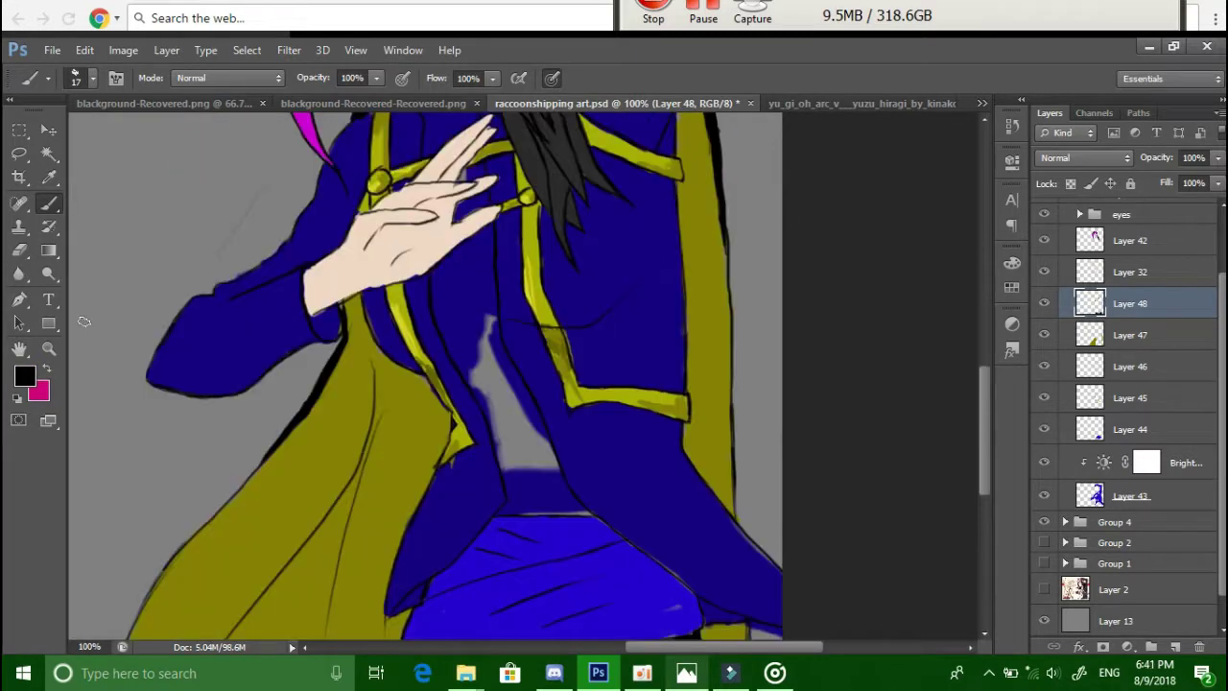
- Paint the shirt in the coat's front opening dark gray on a new layer above the brightness adjustment
{"action": "key", "text": "ctrl+shift+alt+n"}
{"action": "left_click", "coordinate": [84, 323], "text": "alt"}
{"action": "left_click", "coordinate": [39, 391]}
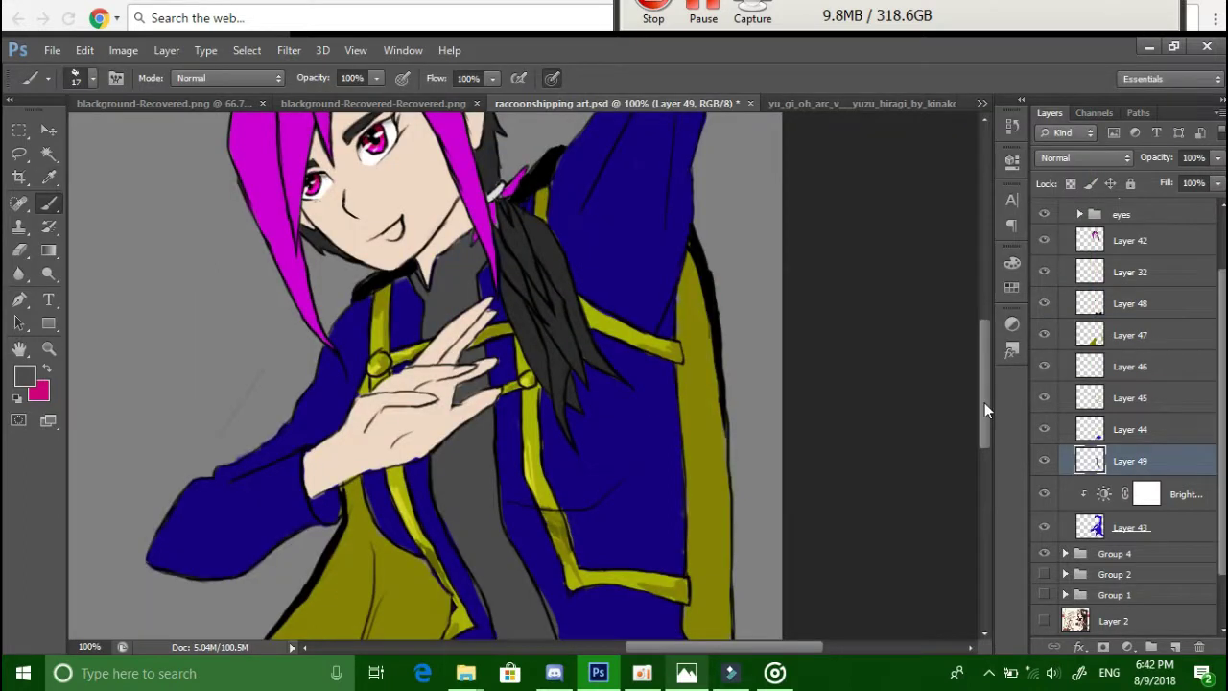
- Add an empty layer above the second character's hair layer, Layer 42, and look over the whole drawing
{"action": "left_click_drag", "start_coordinate": [985, 402], "coordinate": [1002, 481]}
{"action": "scroll", "coordinate": [958, 367], "scroll_direction": "down", "scroll_amount": 3}
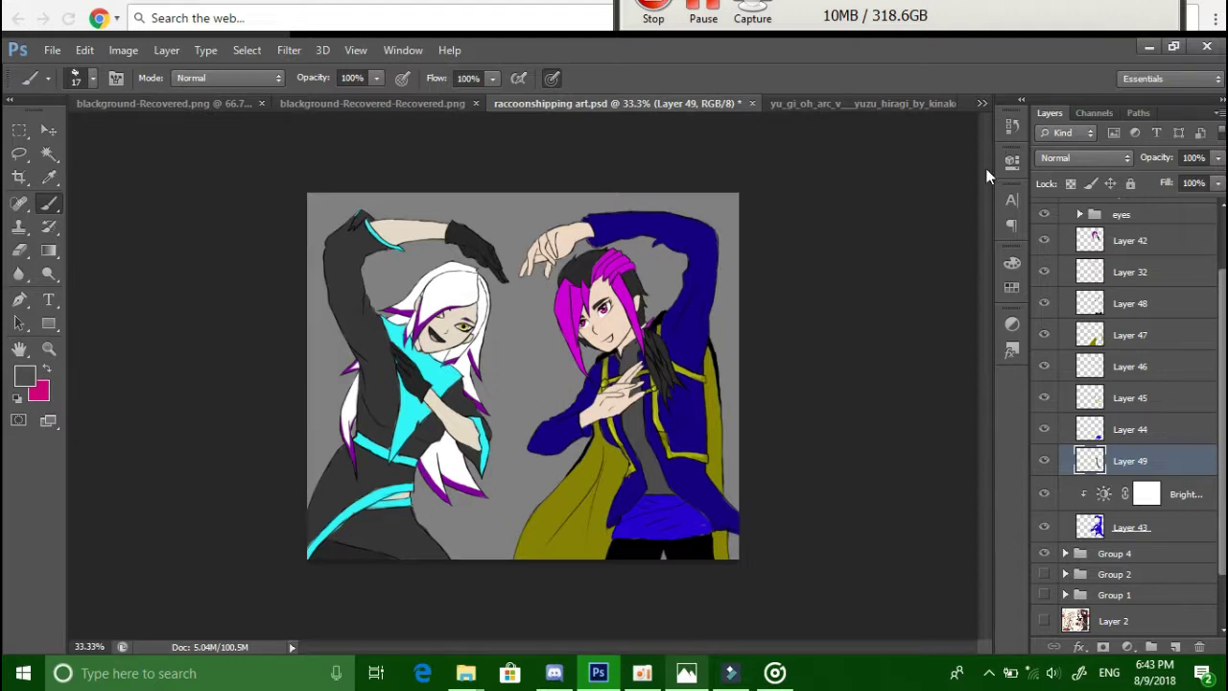
{"action": "key", "text": "ctrl+shift+alt+n"}
{"action": "key", "text": "ctrl+plus"}
{"action": "key", "text": "ctrl+plus"}
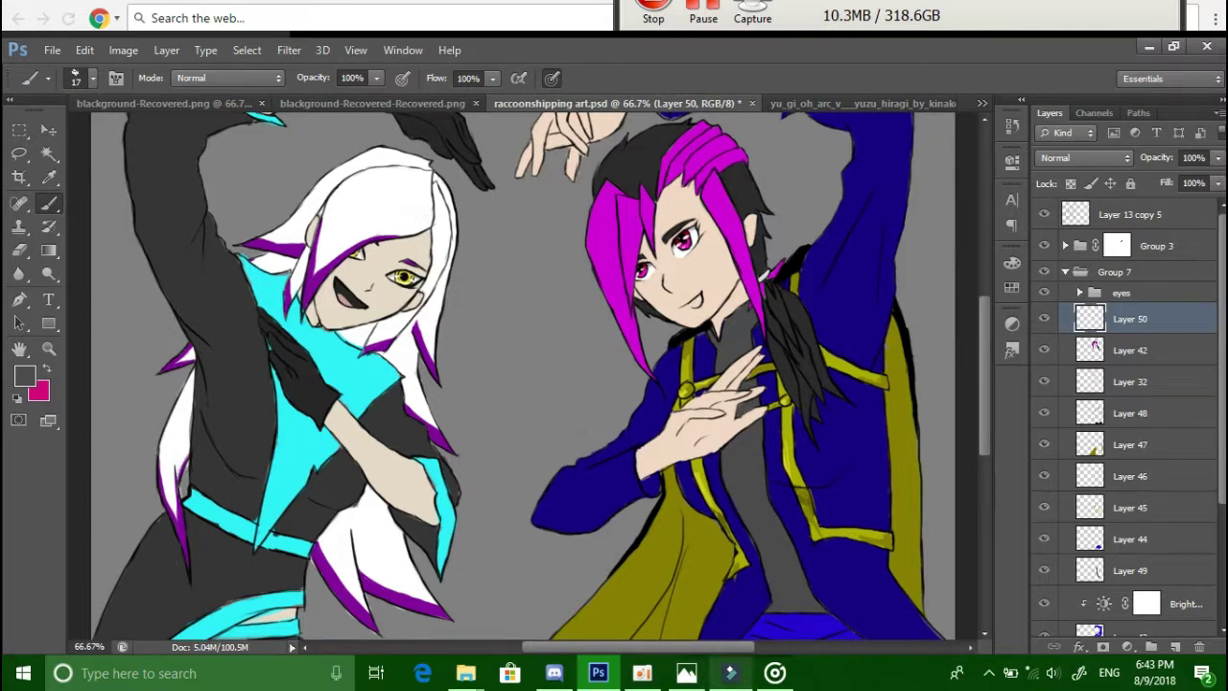
{"action": "key", "text": "ctrl+minus"}
{"action": "scroll", "coordinate": [1123, 432], "scroll_direction": "down", "scroll_amount": 3}
{"action": "key", "text": "ctrl+minus"}
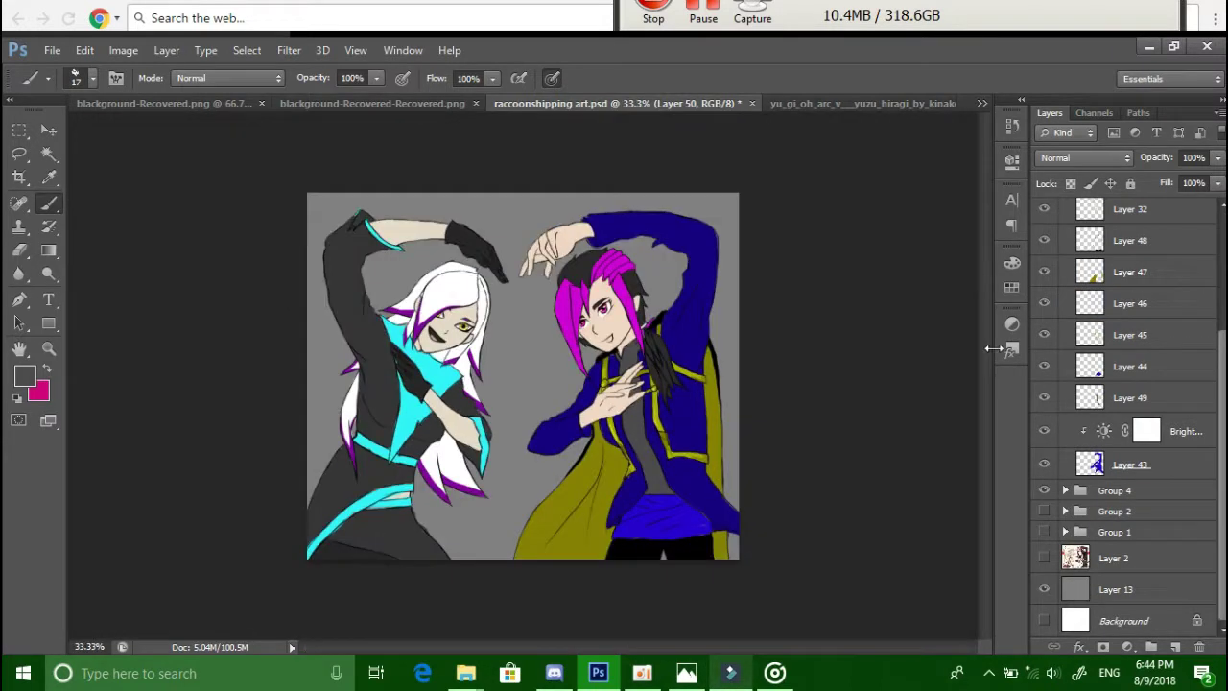
{"action": "left_click", "coordinate": [776, 673]}
{"action": "key", "text": "alt+Tab"}
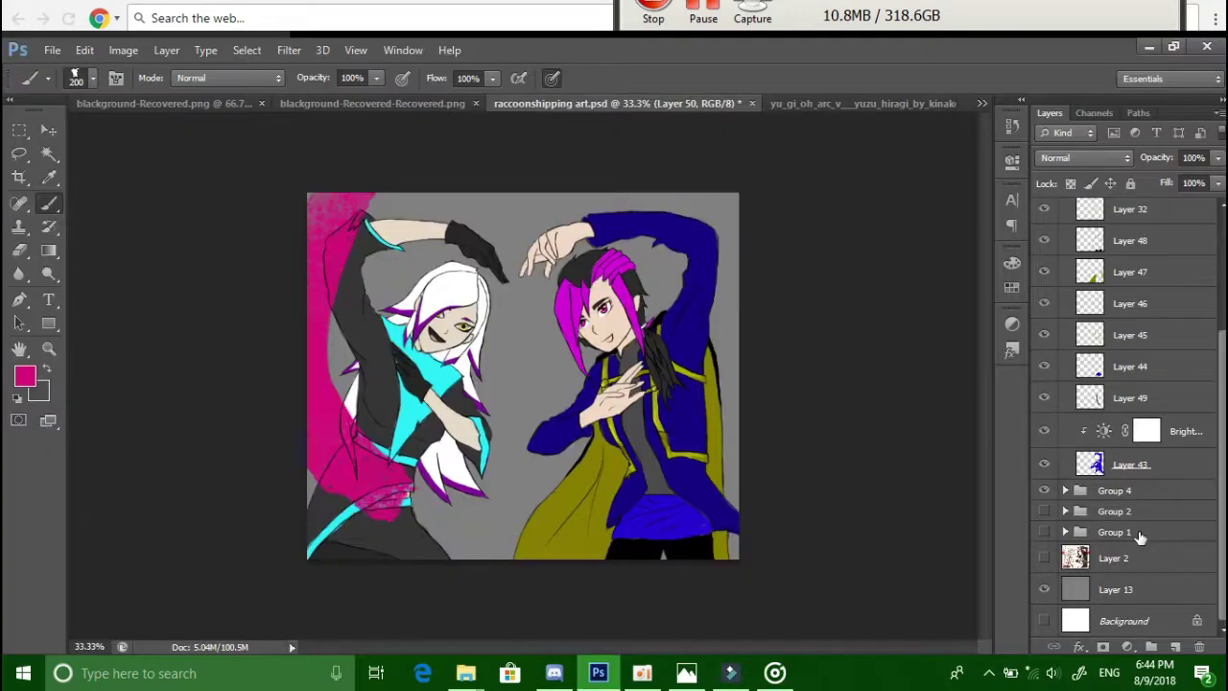
- Paint a pink and magenta diamond backdrop behind the figures on new layers above Layer 13, and scatter white stars over it on another layer
{"action": "key", "text": "F2"}
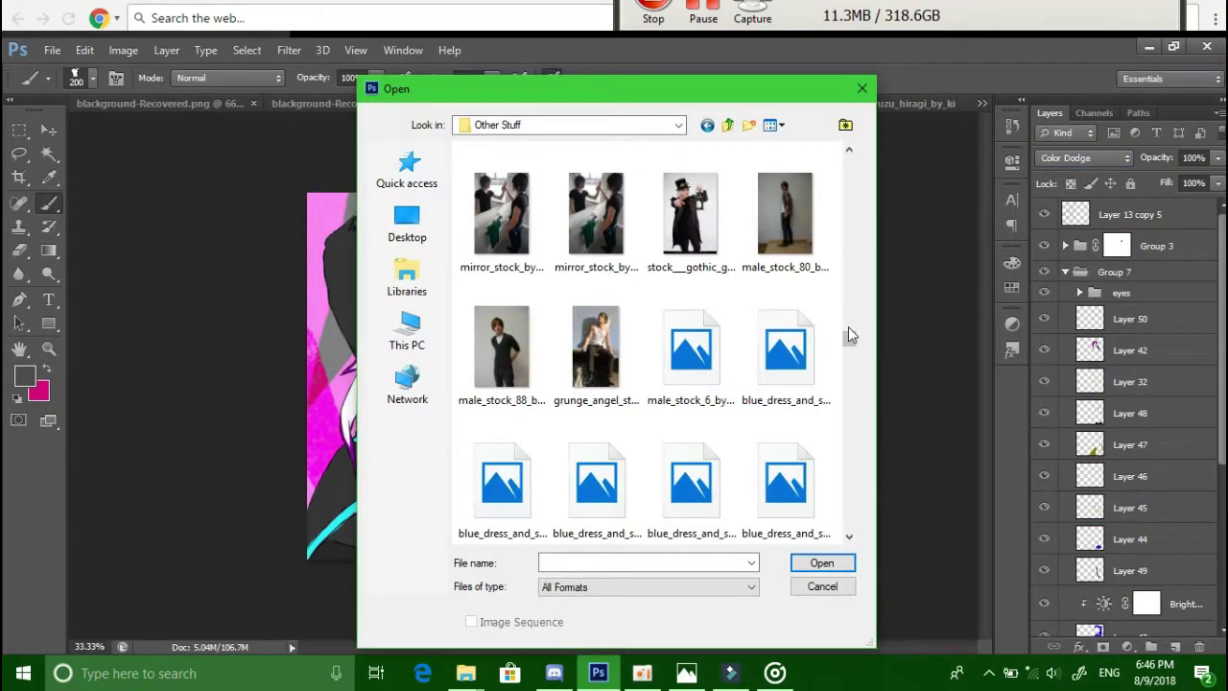
{"action": "left_click_drag", "start_coordinate": [850, 335], "coordinate": [845, 288]}
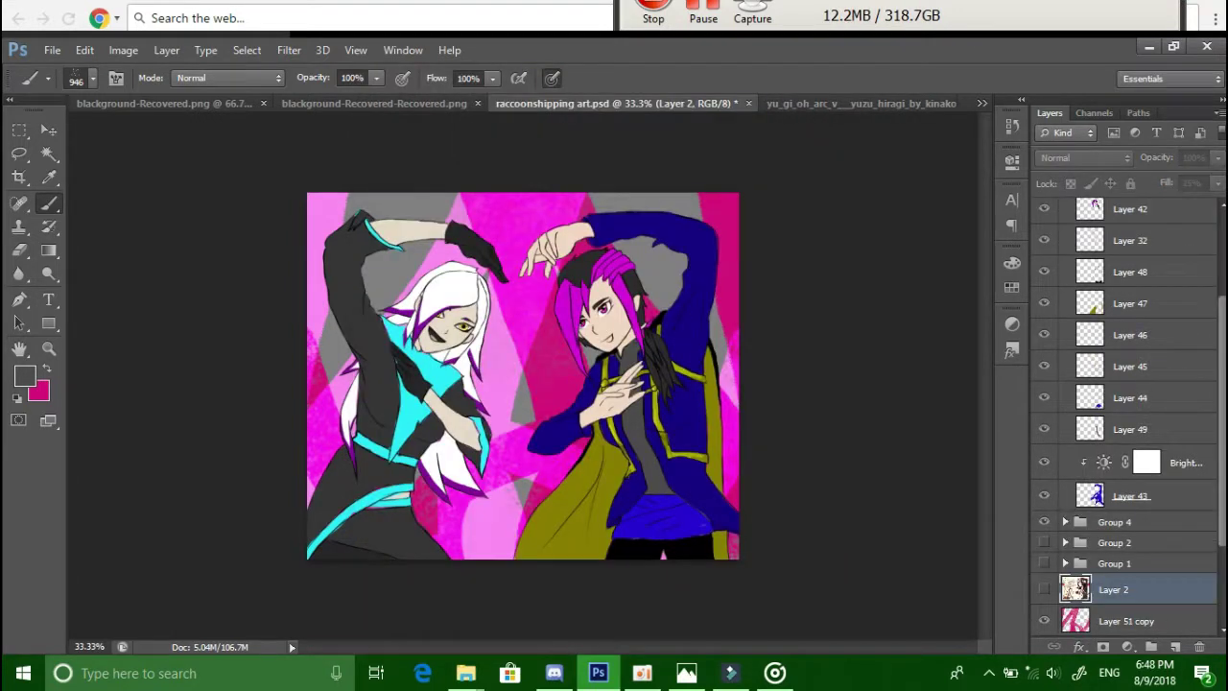
{"action": "left_click_drag", "start_coordinate": [1113, 213], "coordinate": [1133, 513]}
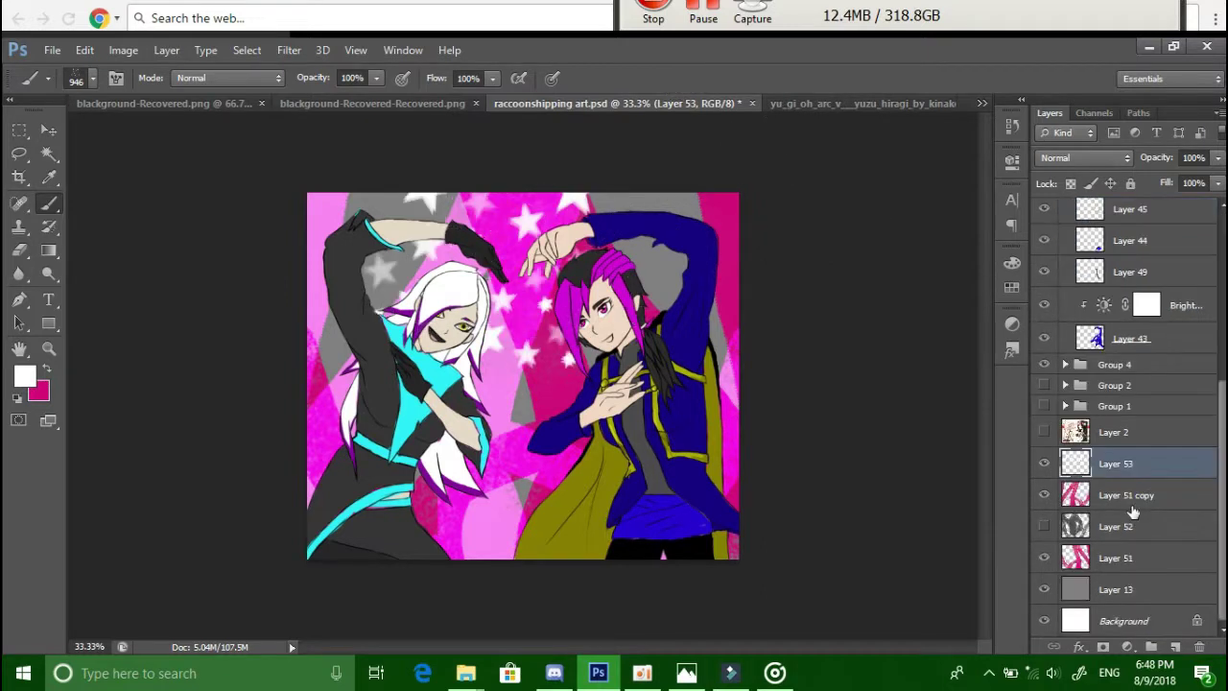
- Gather Group 3, Group 7, Group 4, Group 2 and Group 1 into one new group below Layer 13 copy 5
{"action": "scroll", "coordinate": [1134, 513], "scroll_direction": "up", "scroll_amount": 3}
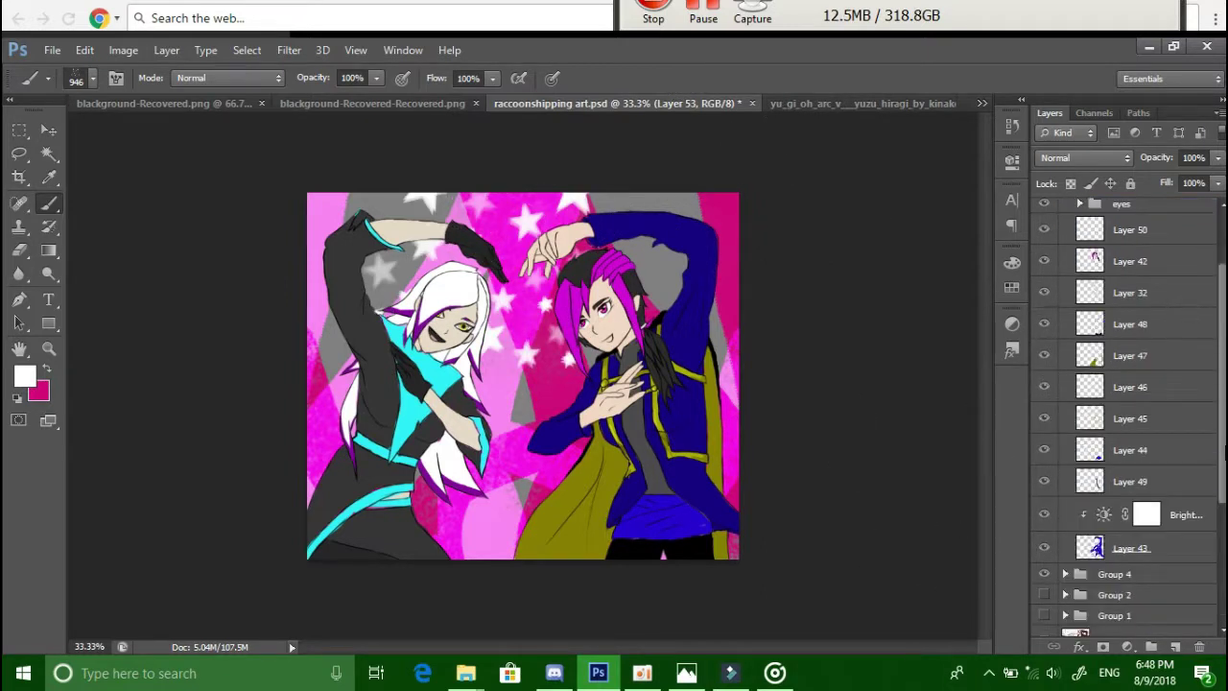
{"action": "key", "text": "ctrl+g"}
{"action": "left_click", "coordinate": [1065, 240]}
{"action": "double_click", "coordinate": [1118, 240]}
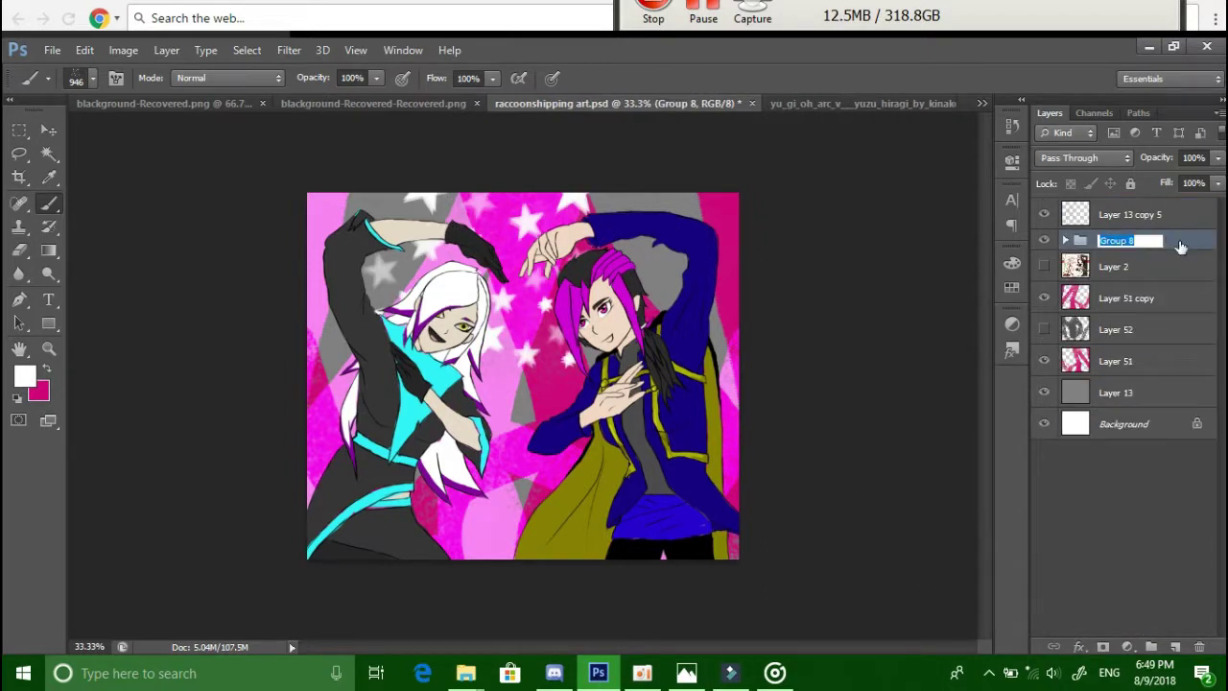
{"action": "left_click", "coordinate": [1065, 240]}
- Give Group 8 a pale pink outer glow in Linear Dodge (Add) mode with 75% opacity and a size of 90 px
{"action": "left_click", "coordinate": [1073, 292]}
{"action": "double_click", "coordinate": [1180, 292]}
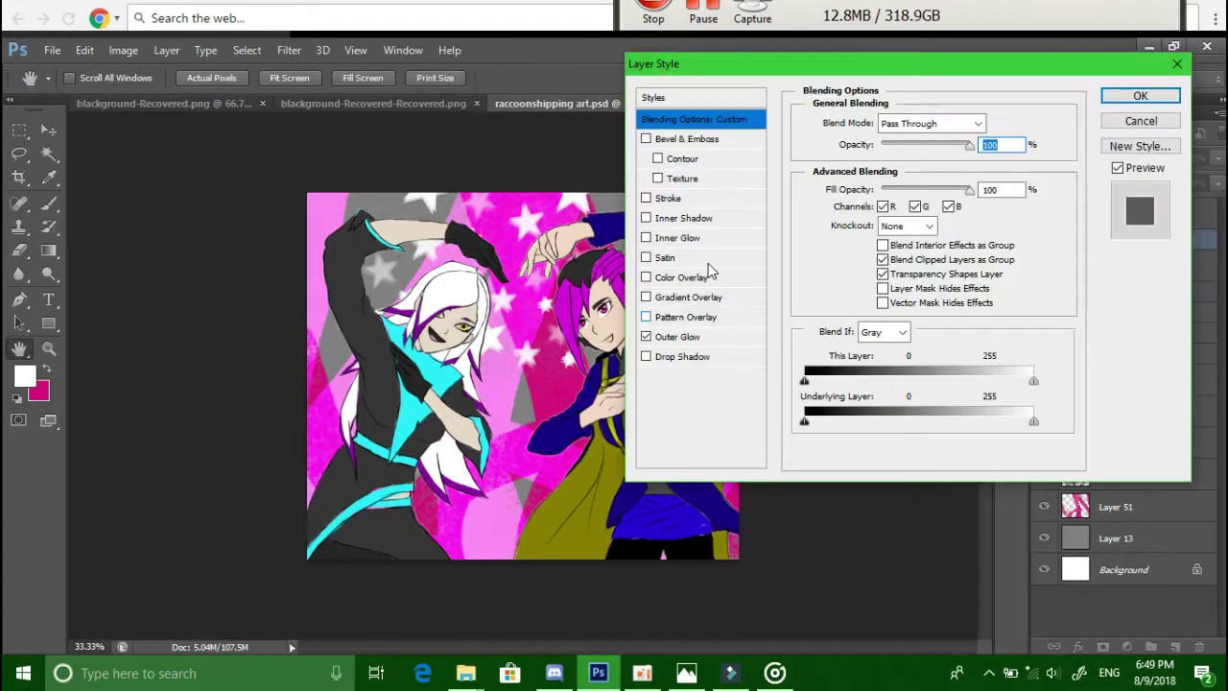
{"action": "left_click", "coordinate": [1005, 165]}
{"action": "left_click", "coordinate": [1023, 123]}
{"action": "left_click", "coordinate": [916, 123]}
{"action": "left_click", "coordinate": [911, 276]}
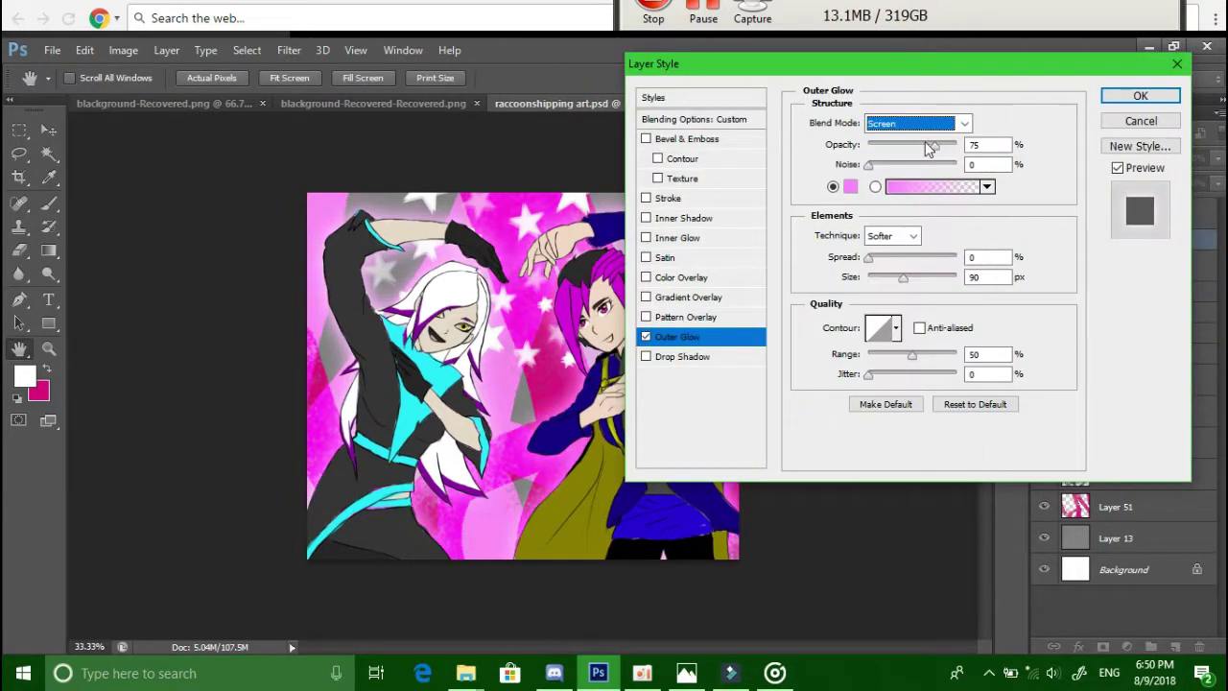
{"action": "key", "text": "Down"}
{"action": "key", "text": "Down"}
{"action": "left_click_drag", "start_coordinate": [864, 63], "coordinate": [1003, 55]}
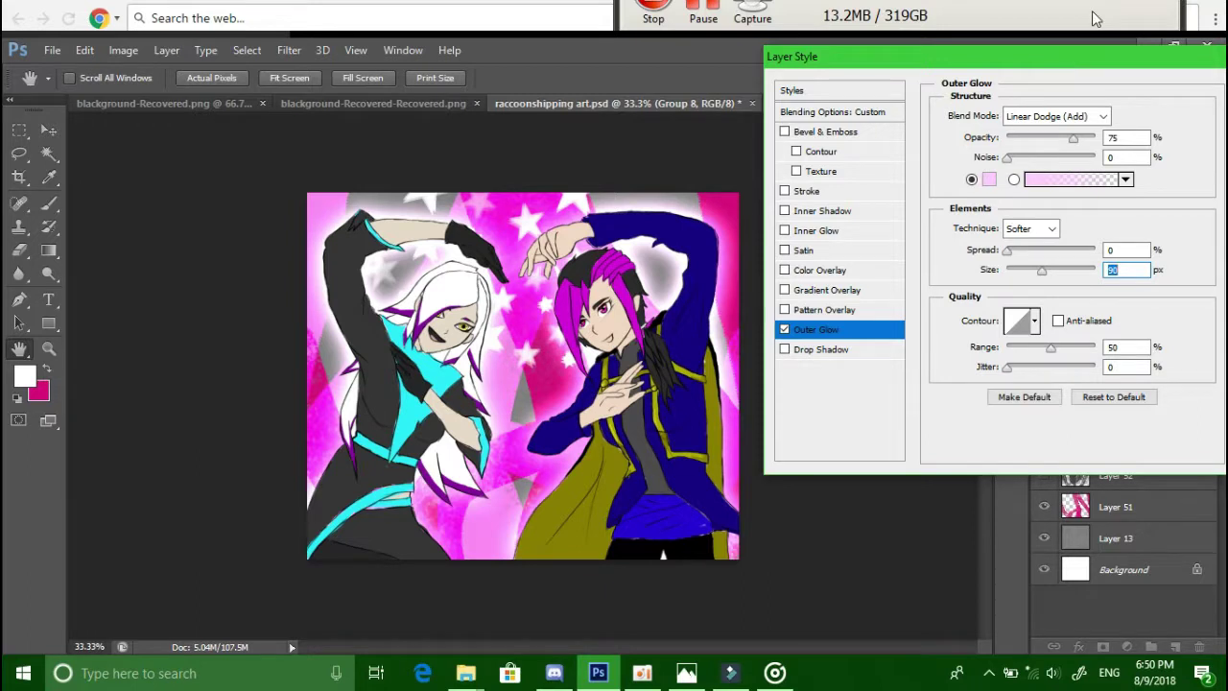
{"action": "key", "text": "Return"}
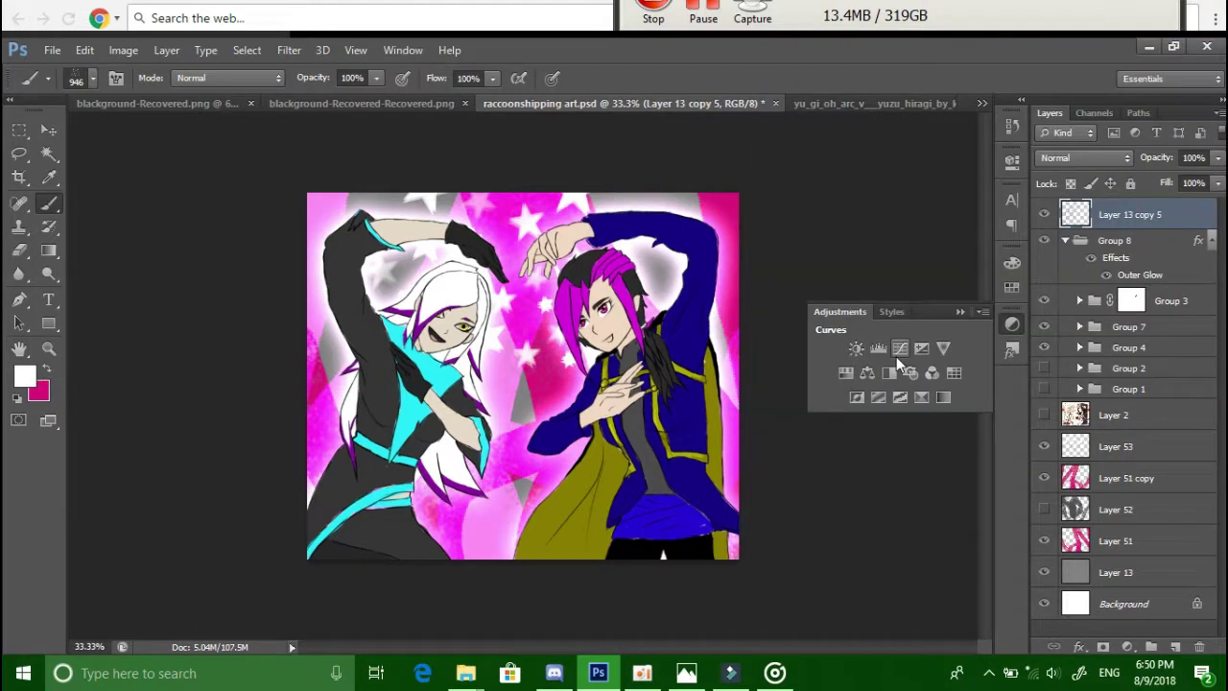
- Add a Brightness/Contrast adjustment with brightness -1 and contrast 56, plus a Curves adjustment, above Layer 13 copy 5
{"action": "left_click", "coordinate": [857, 350]}
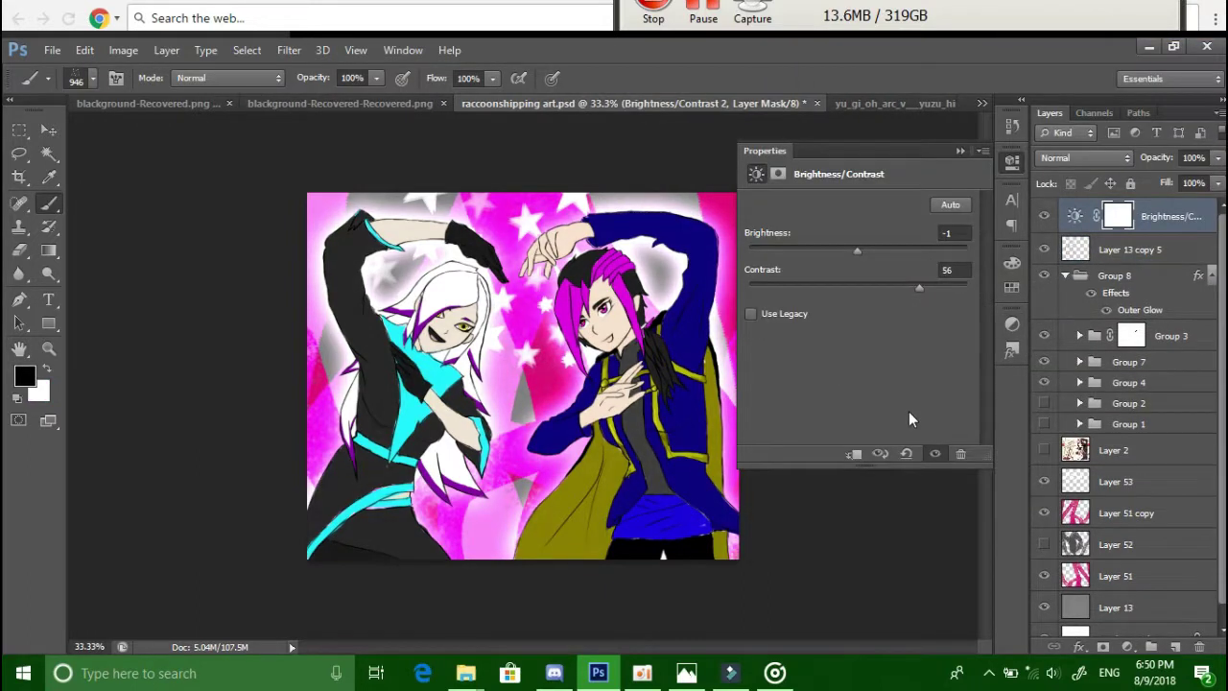
{"action": "left_click", "coordinate": [878, 349]}
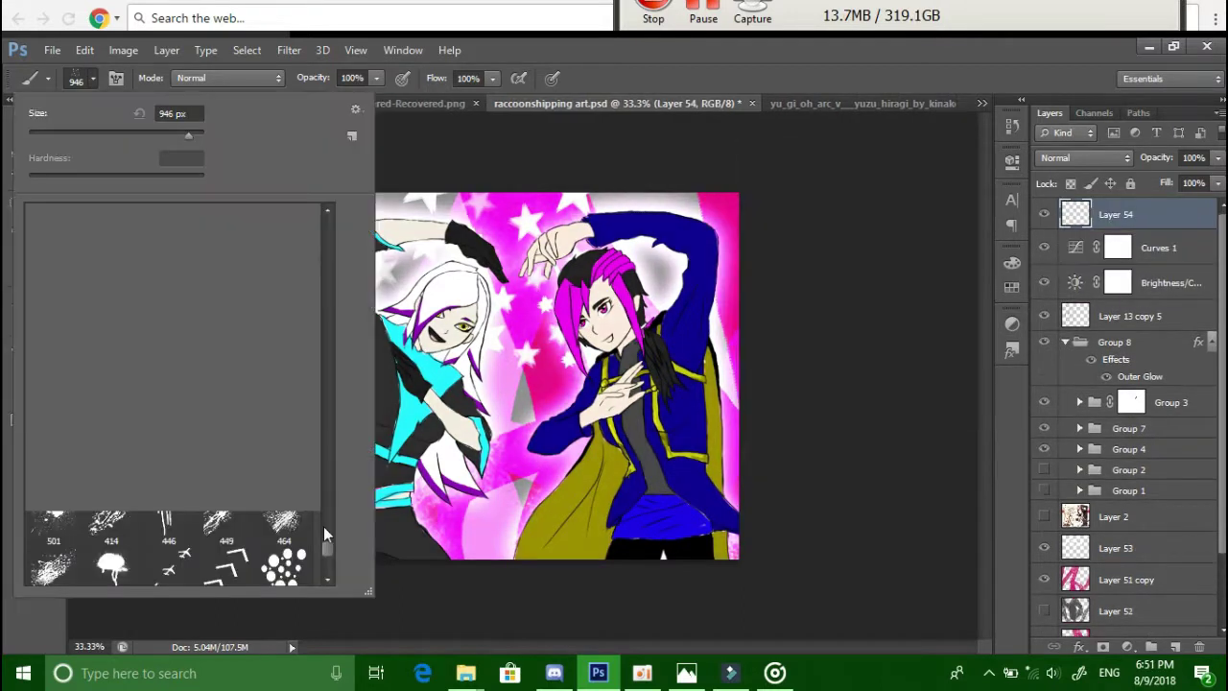
- Brush soft white light over the figures with a large soft brush on a new Overlay layer above the Curves adjustment
{"action": "left_click_drag", "start_coordinate": [324, 526], "coordinate": [333, 292]}
{"action": "key", "text": "Return"}
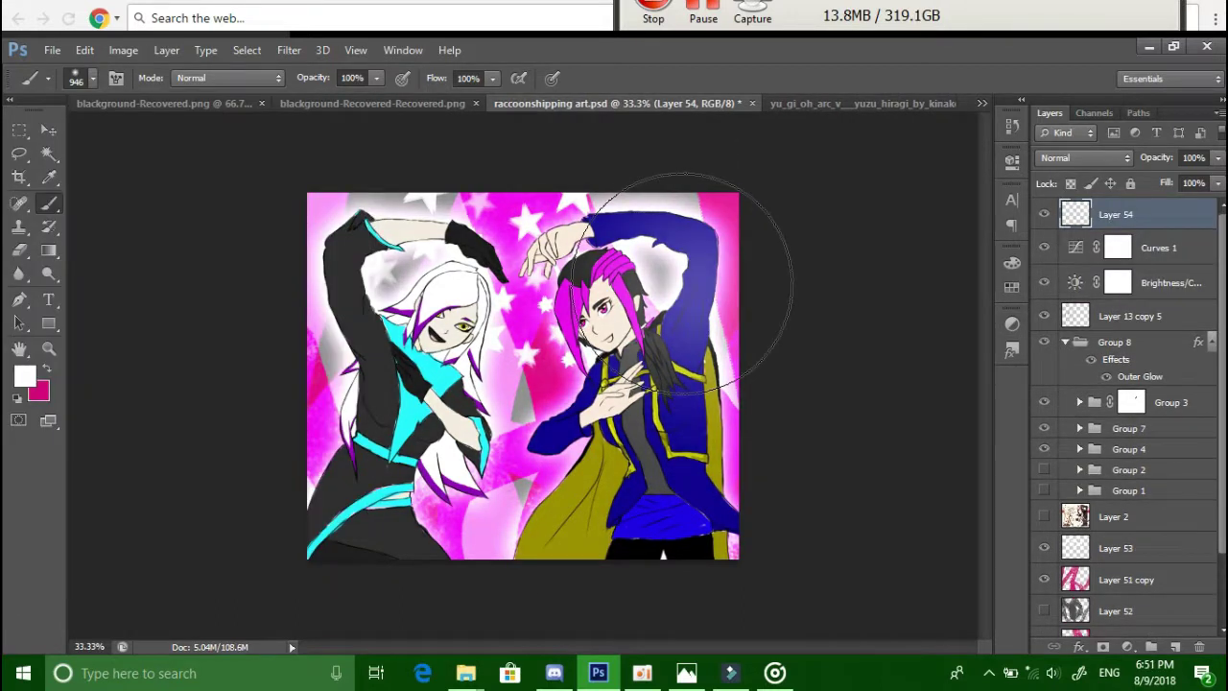
{"action": "key", "text": "shift+alt+o"}
{"action": "key", "text": "e"}
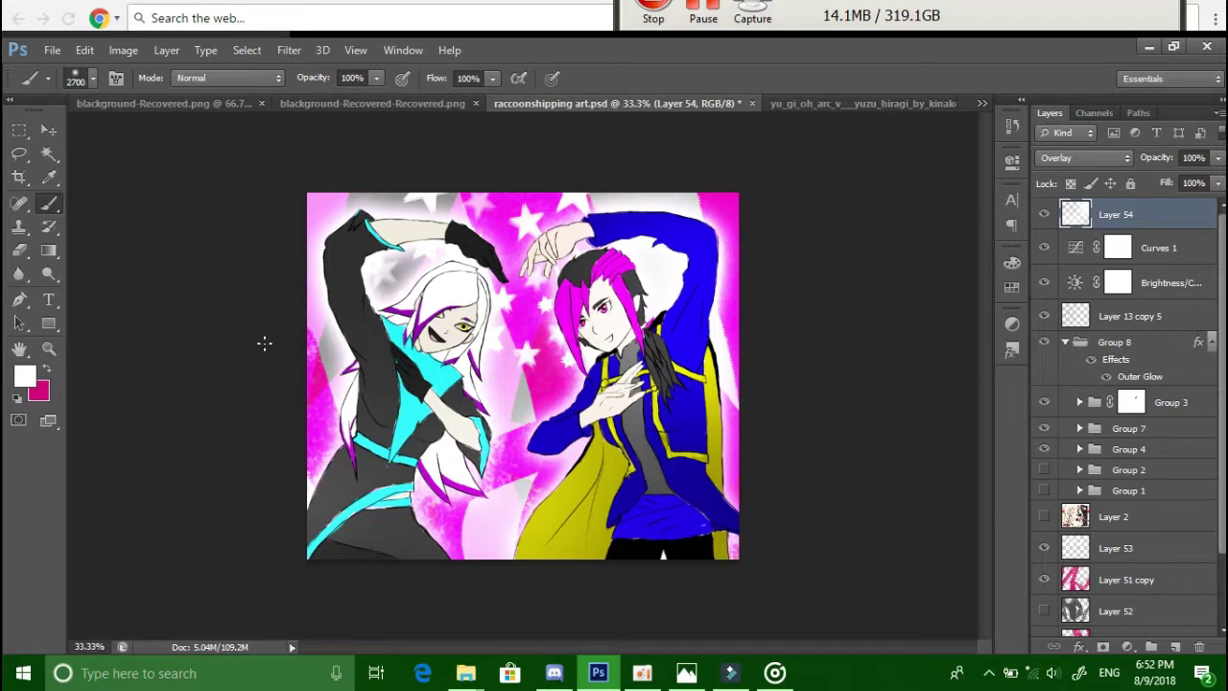
{"action": "left_click_drag", "start_coordinate": [662, 259], "coordinate": [718, 278]}
{"action": "key", "text": "b"}
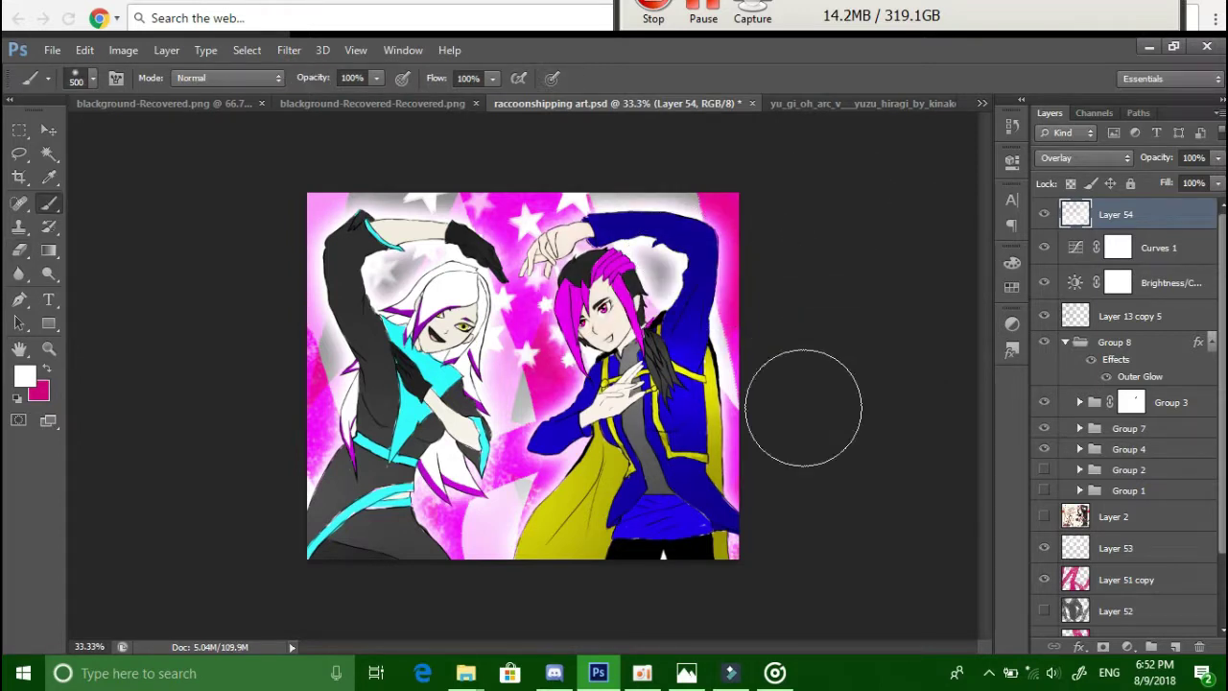
- Try a soft 200 px white highlight over the cape and coat on a new Linear Dodge (Add) layer, and hide that layer
{"action": "key", "text": "ctrl+shift+alt+n"}
{"action": "left_click", "coordinate": [1084, 158]}
{"action": "left_click", "coordinate": [1094, 347]}
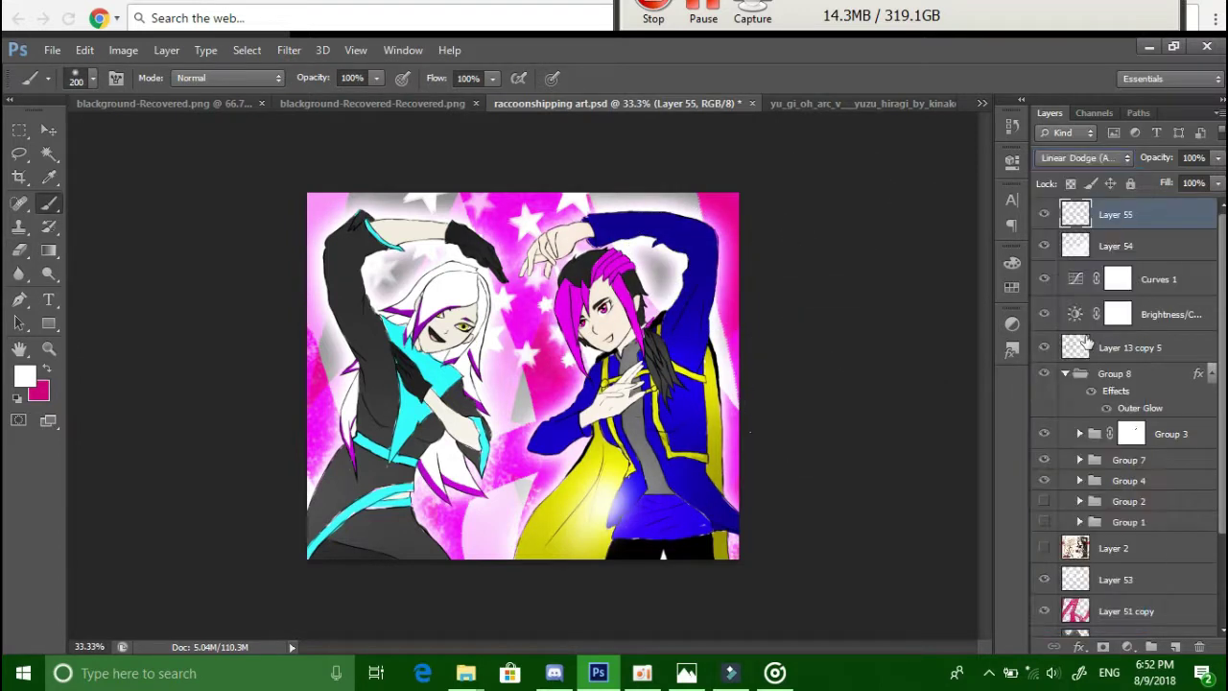
{"action": "scroll", "coordinate": [1149, 600], "scroll_direction": "down", "scroll_amount": 1}
{"action": "scroll", "coordinate": [1089, 249], "scroll_direction": "up", "scroll_amount": 2}
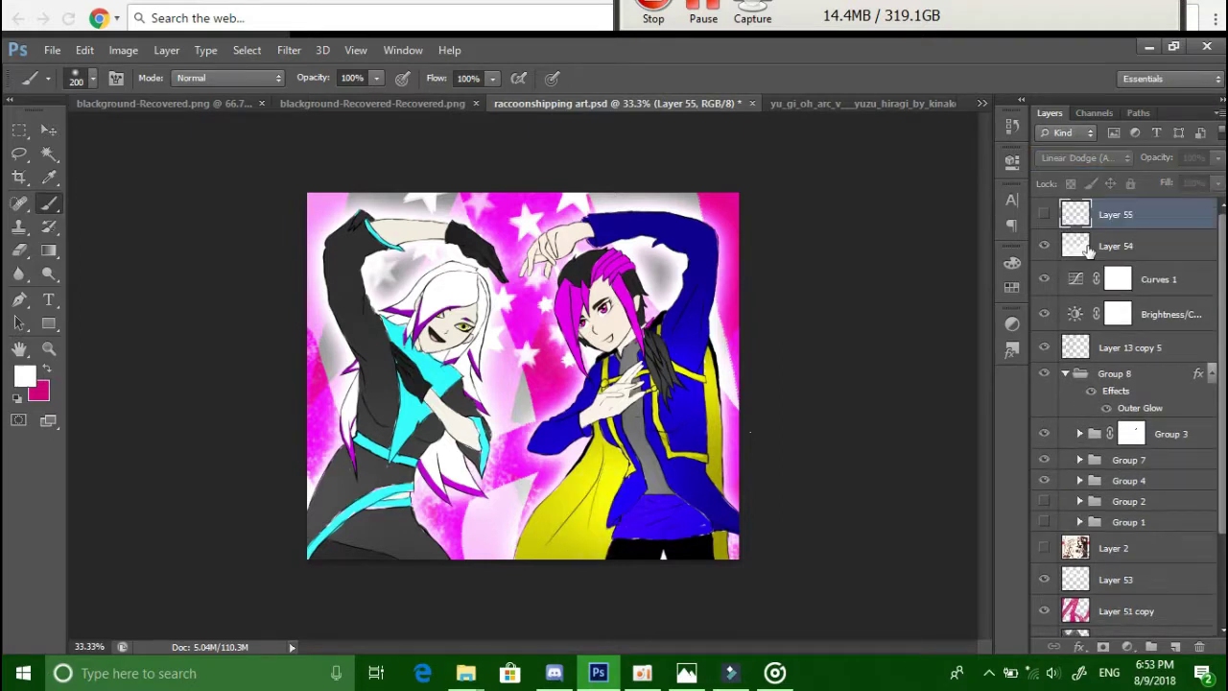
- Sign the artwork between the two figures in magenta with an 11 px brush on a new top layer
{"action": "key", "text": "ctrl+shift+alt+n"}
{"action": "key", "text": "ctrl+plus"}
{"action": "left_click", "coordinate": [91, 77]}
{"action": "type", "text": "11"}
{"action": "key", "text": "Return"}
{"action": "key", "text": "x"}
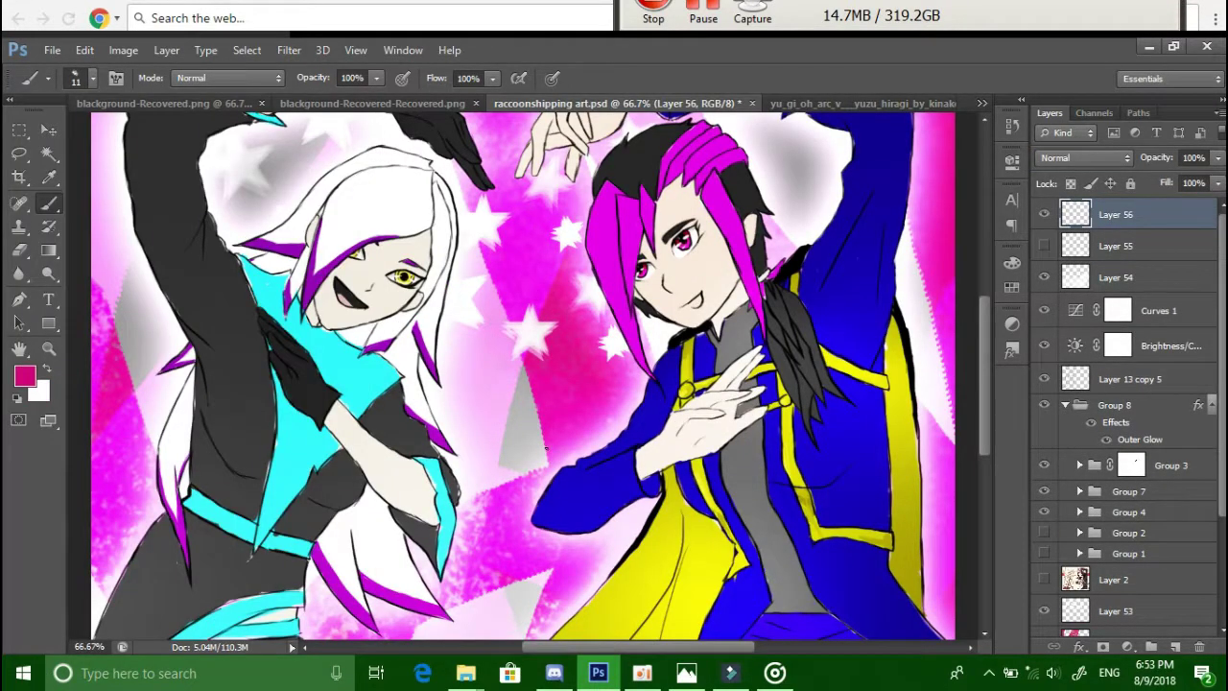
{"action": "left_click_drag", "start_coordinate": [609, 425], "coordinate": [588, 433]}
- Duplicate the signature layer in Overlay mode and try other blend modes on the copy, including Multiply and Hard Light
{"action": "key", "text": "ctrl+j"}
{"action": "left_click", "coordinate": [1085, 157]}
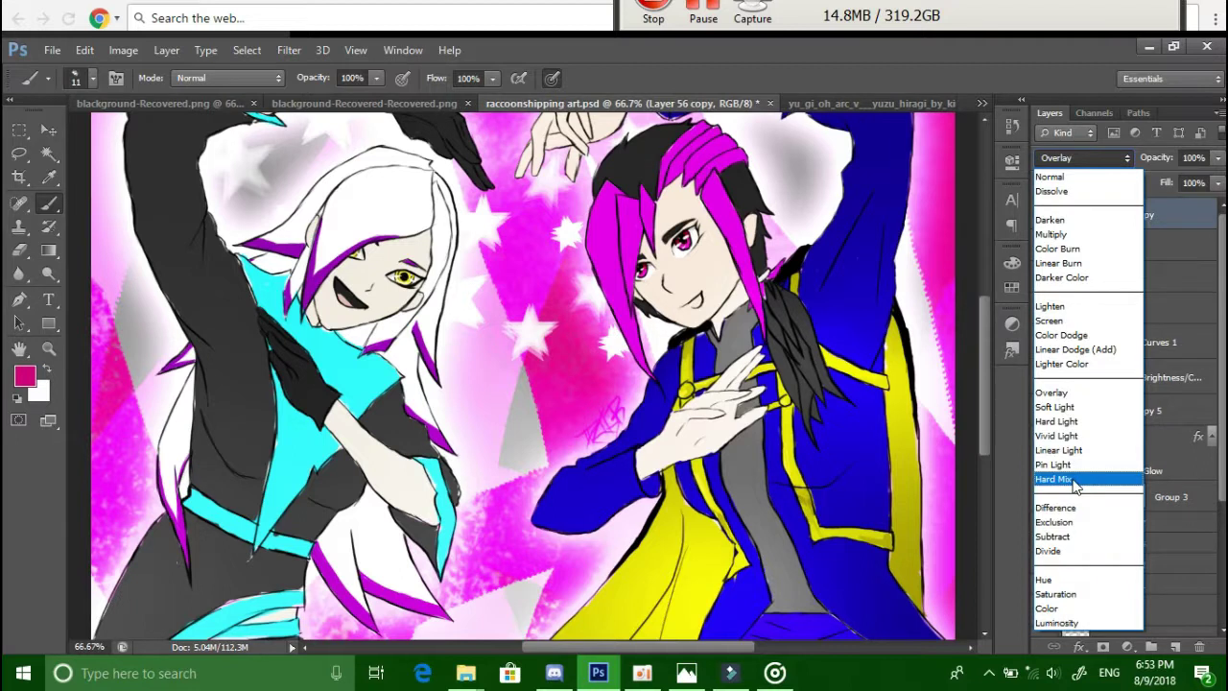
{"action": "left_click", "coordinate": [1075, 439]}
{"action": "scroll", "coordinate": [1109, 161], "scroll_direction": "up", "scroll_amount": 13}
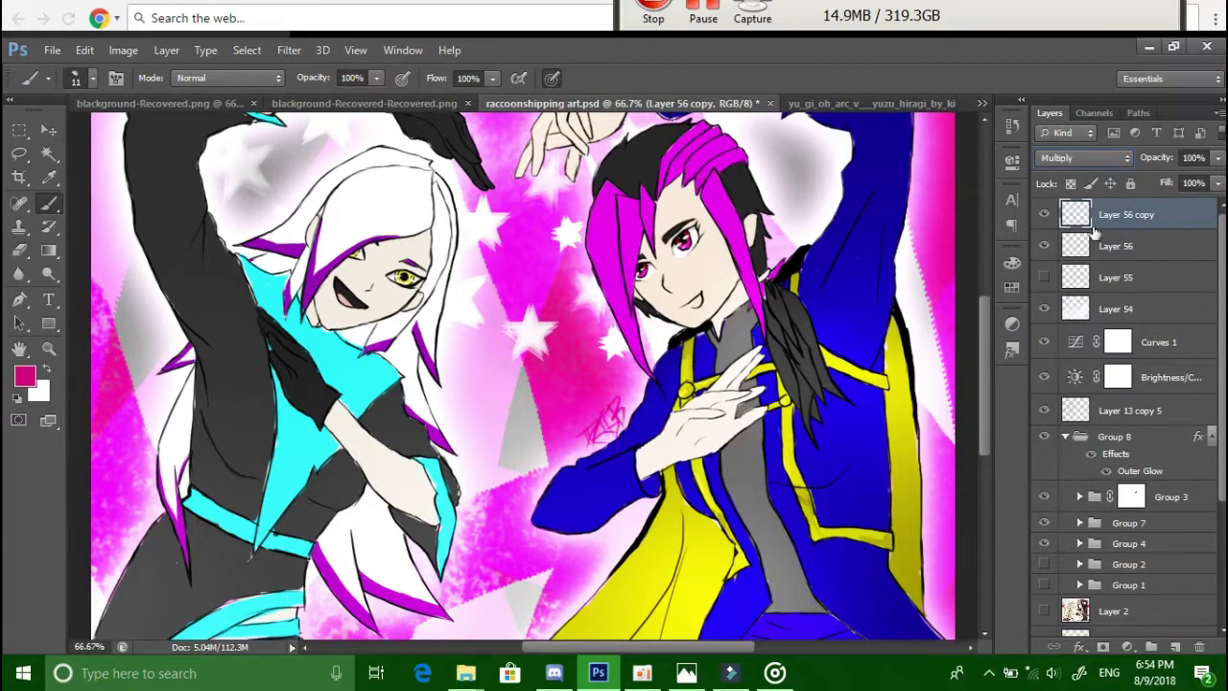
{"action": "scroll", "coordinate": [1054, 160], "scroll_direction": "down", "scroll_amount": 11}
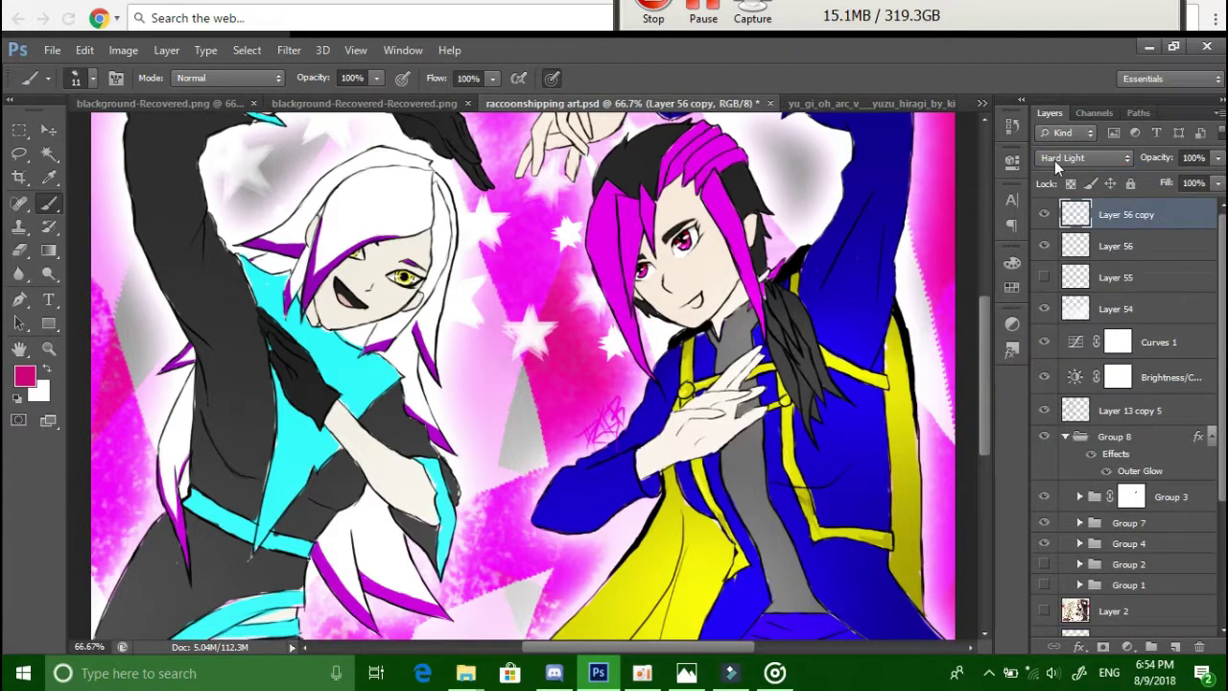
{"action": "scroll", "coordinate": [1075, 161], "scroll_direction": "down", "scroll_amount": 5}
- Duplicate both signature layers and place the second signature on the backdrop beside the white-haired figure's raised arm
{"action": "left_click", "coordinate": [1146, 240]}
{"action": "key", "text": "ctrl+t"}
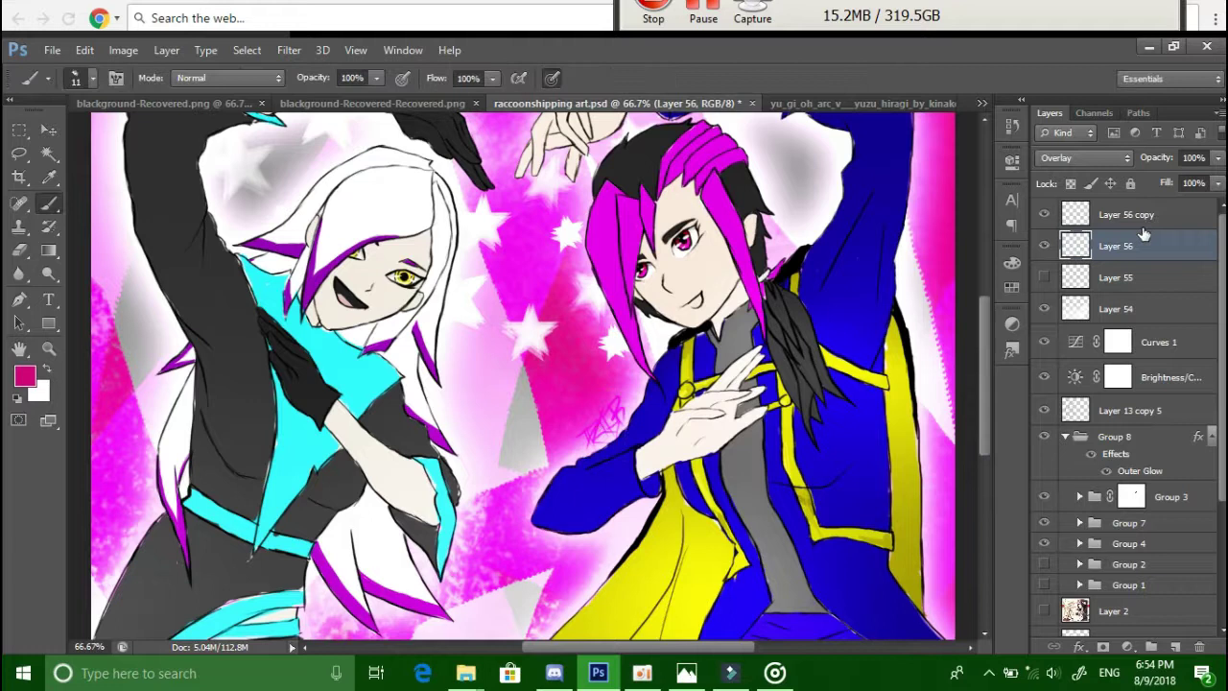
{"action": "key", "text": "ctrl+alt+t"}
{"action": "left_click_drag", "start_coordinate": [163, 393], "coordinate": [142, 403]}
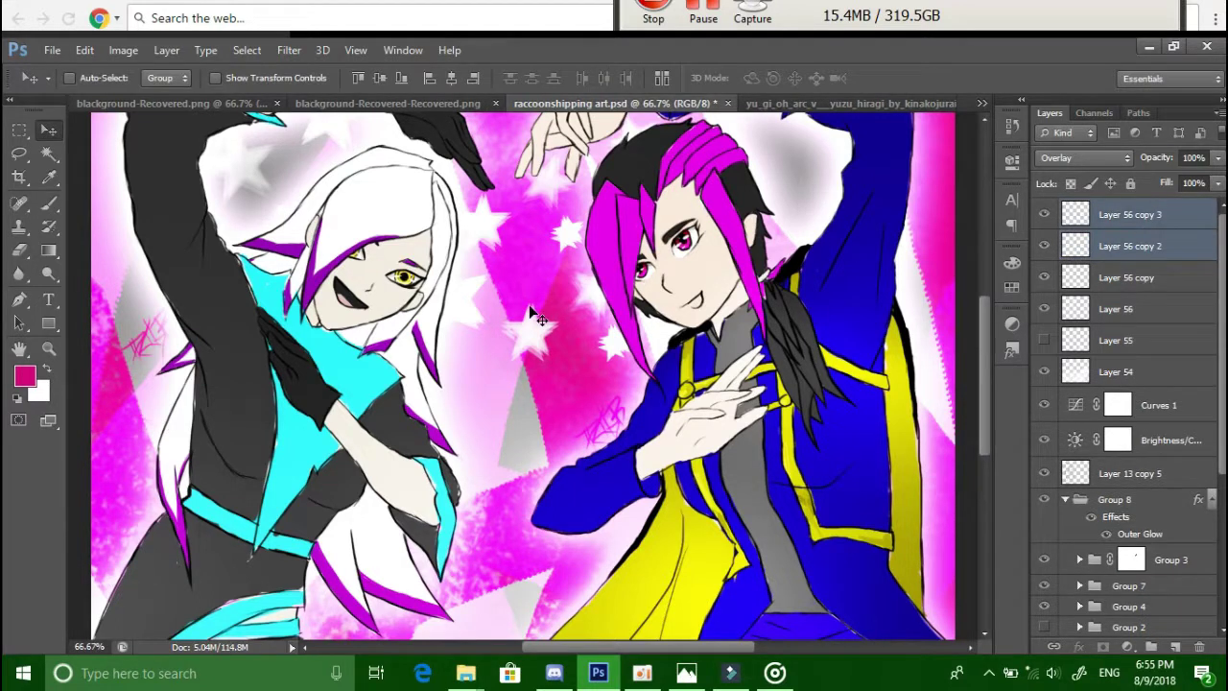
{"action": "scroll", "coordinate": [655, 489], "scroll_direction": "down", "scroll_amount": 2}
{"action": "mouse_move", "coordinate": [670, 19]}
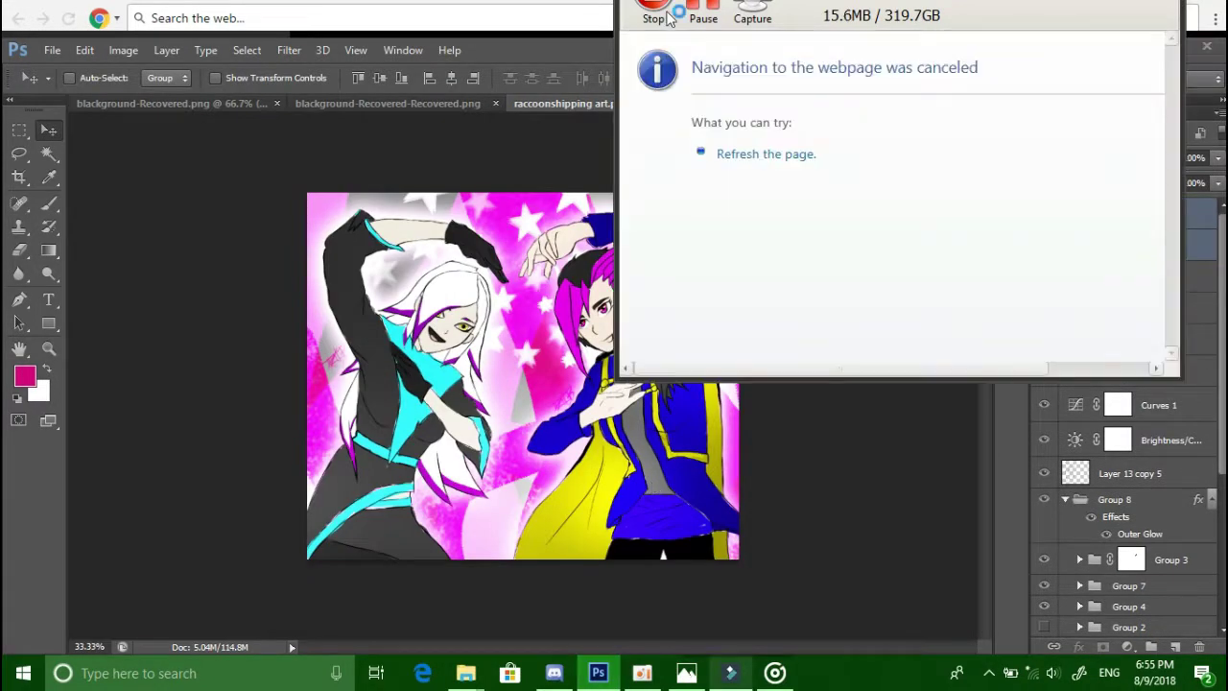